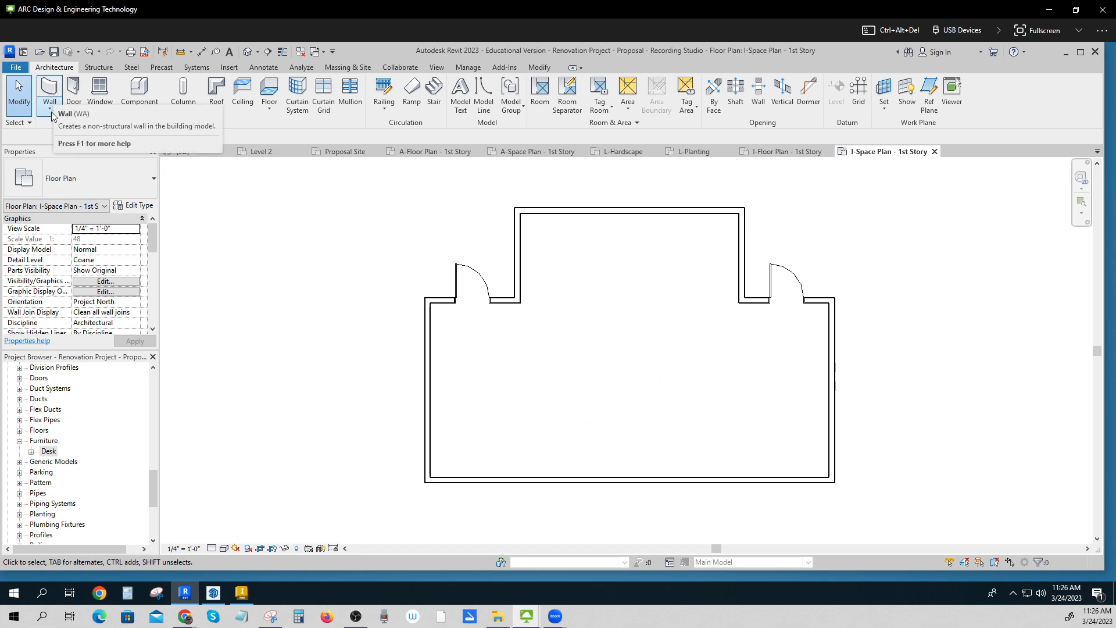
- Start a wall of type Interior - 6 1/8" Partition (2-hr) with a 10'-0" unconnected height
left_click(87, 133)
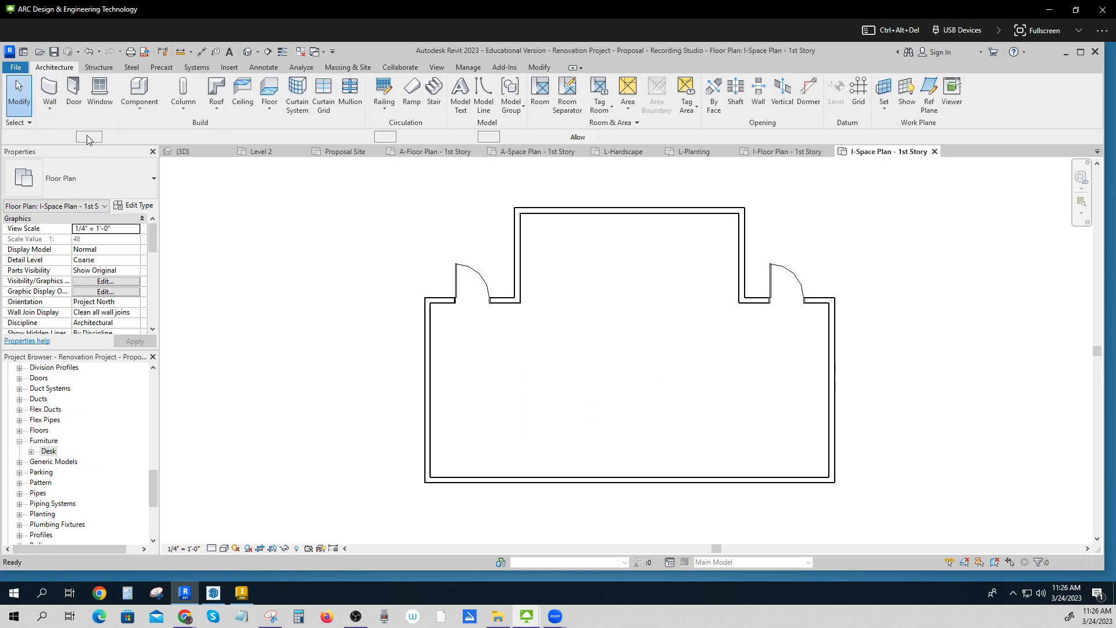
left_click(155, 182)
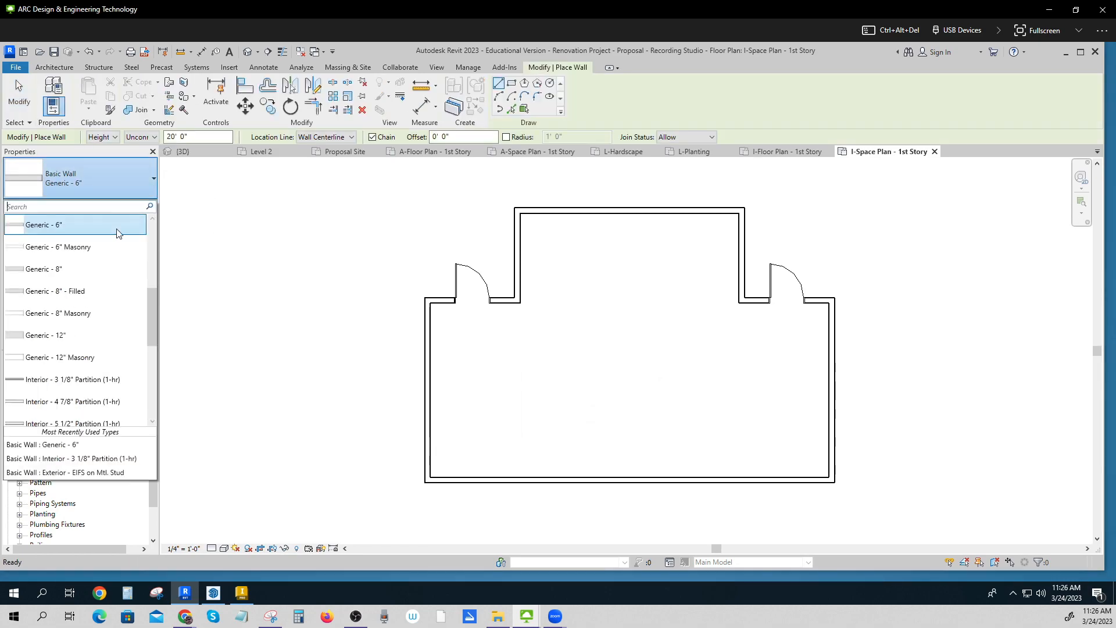
scroll(81, 331, "down", 2)
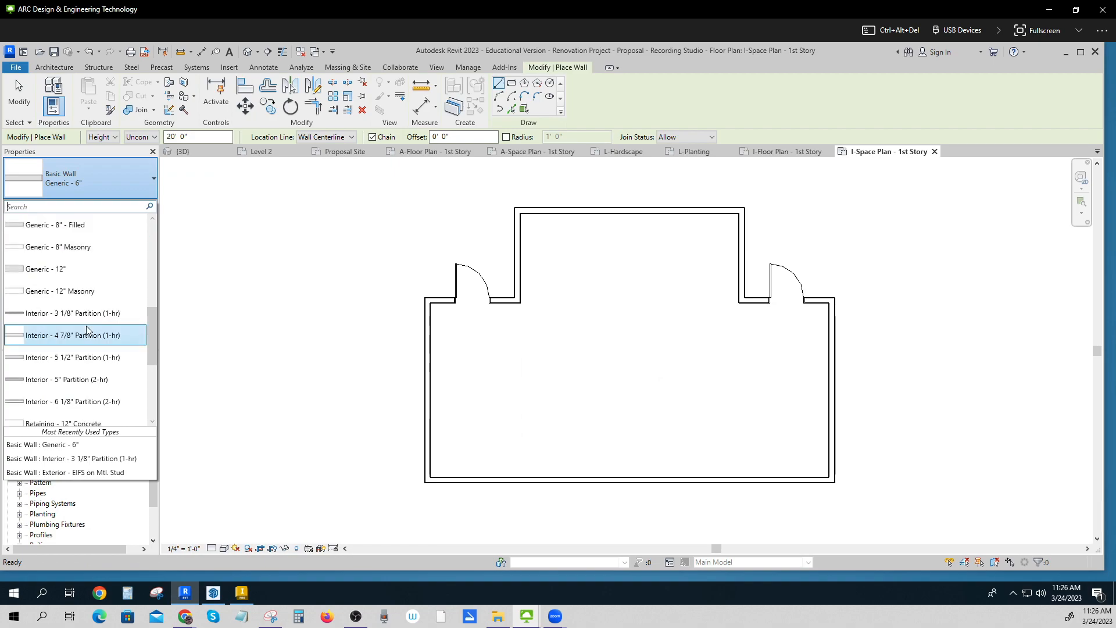
left_click(75, 401)
left_click(427, 480)
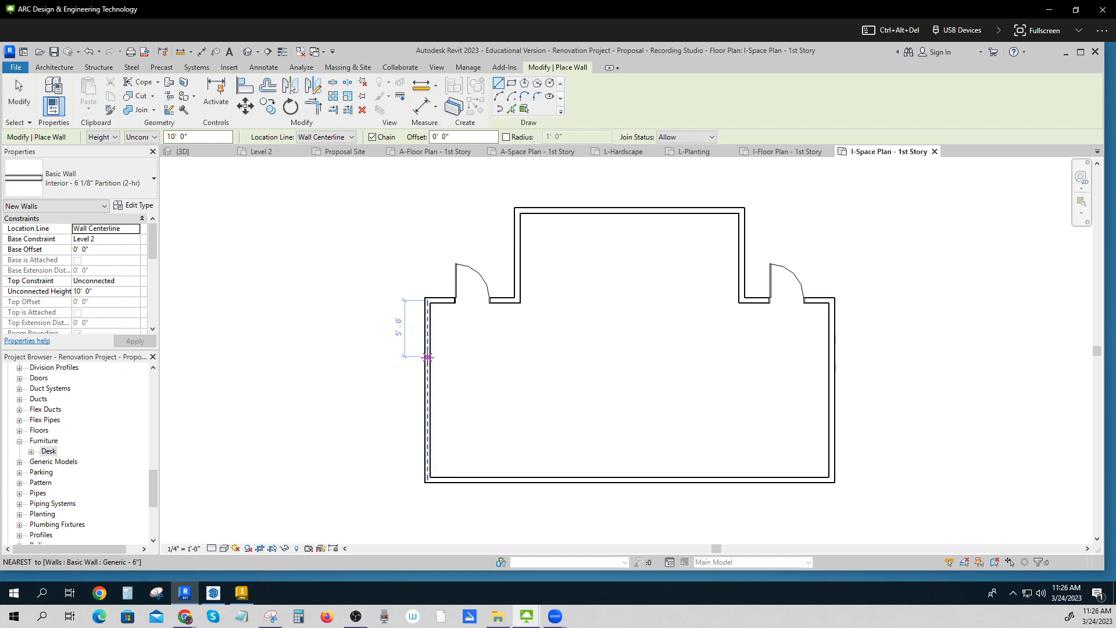
left_click(428, 357)
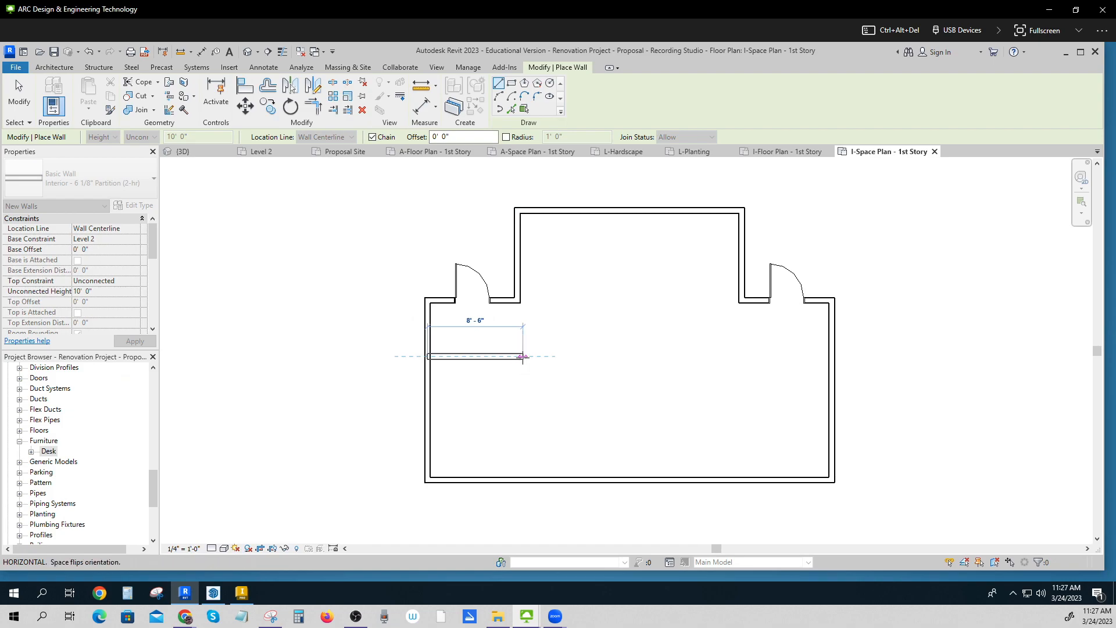
key("Escape")
key("Escape")
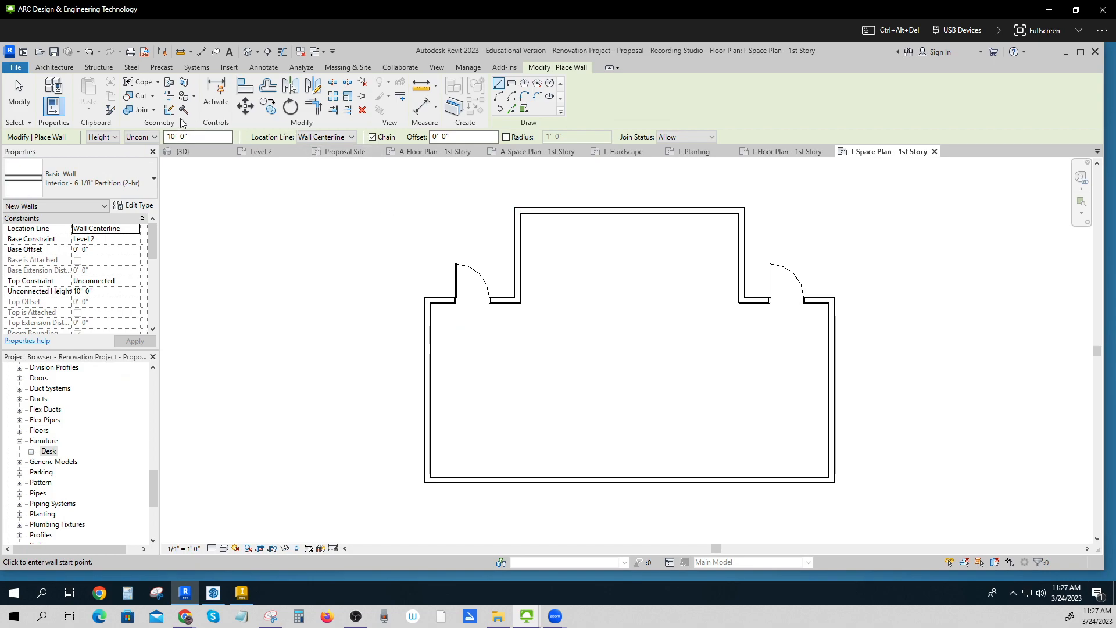
- Enclose the central room with a U-shaped partition run from the inner corners, about 10'-6" deep and 20'-0" wide
left_click(54, 68)
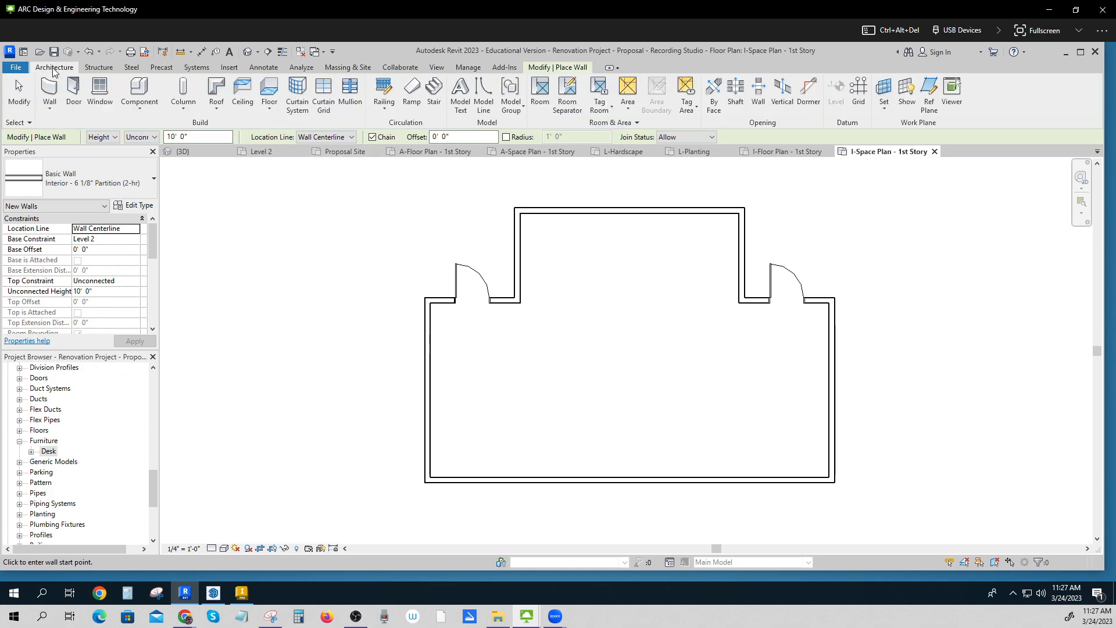
left_click(516, 301)
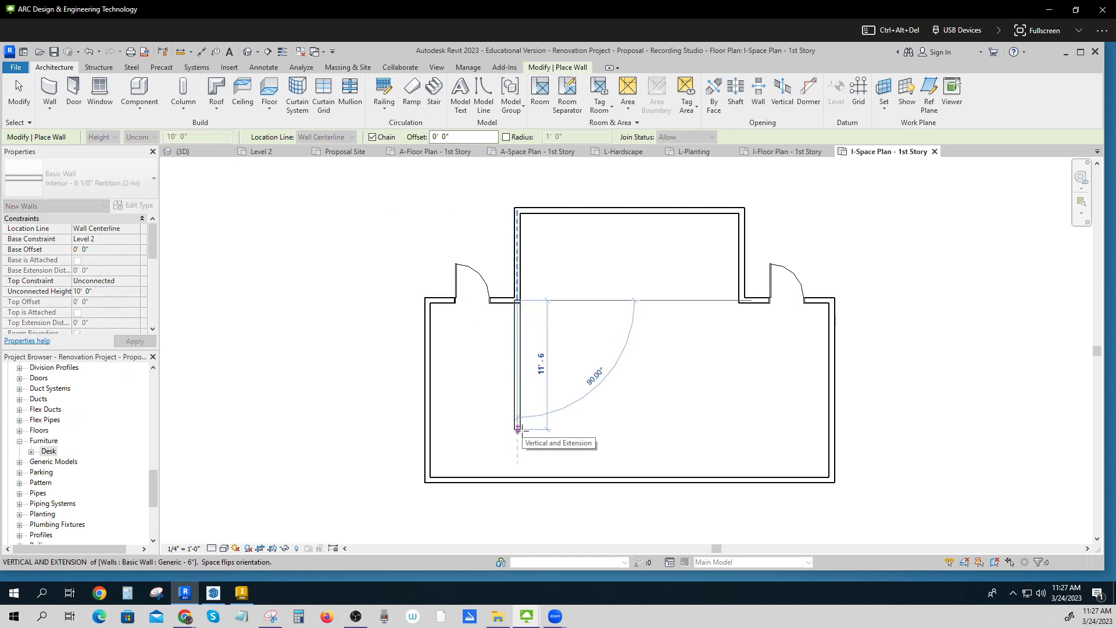
left_click(517, 417)
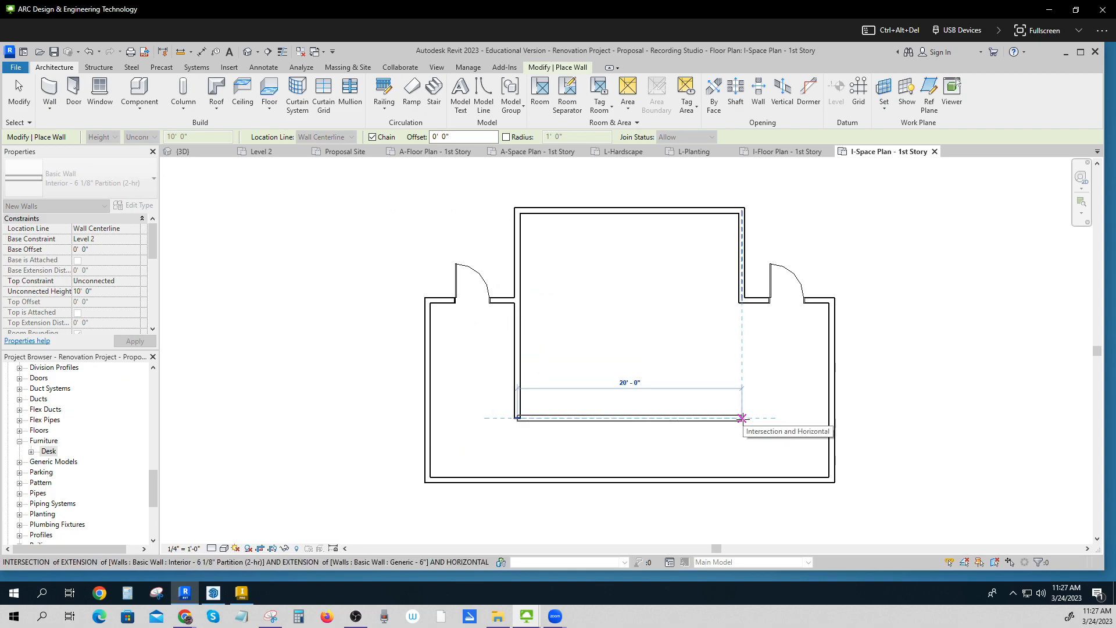
left_click(742, 418)
left_click(742, 302)
key("Escape")
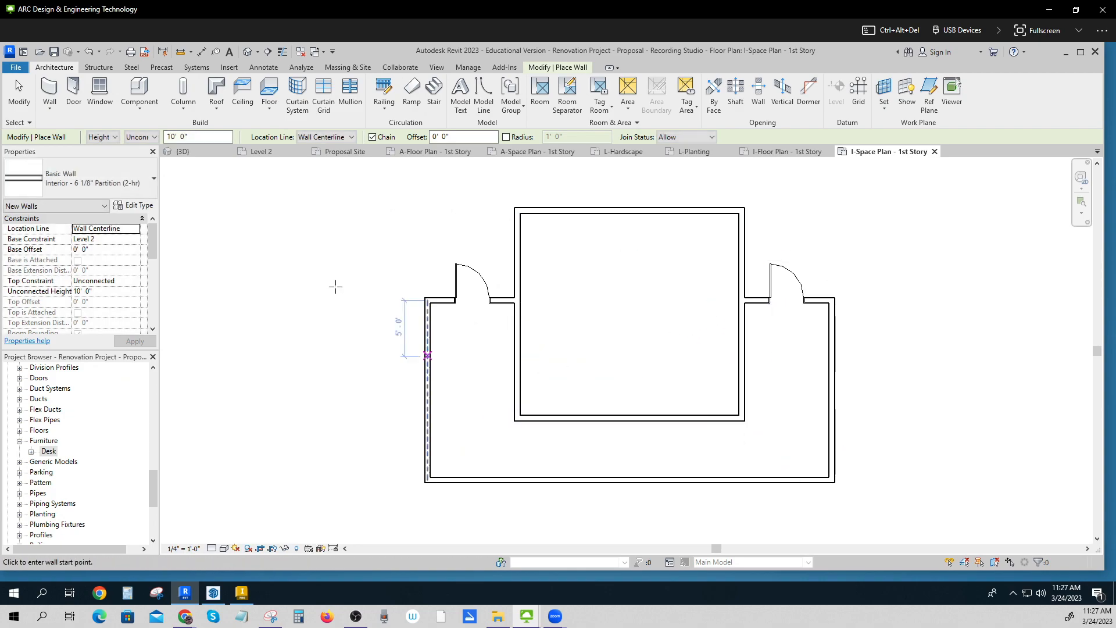
- Continue both side partitions of the central room down to the lower exterior wall, about 5'-6" each
left_click(50, 93)
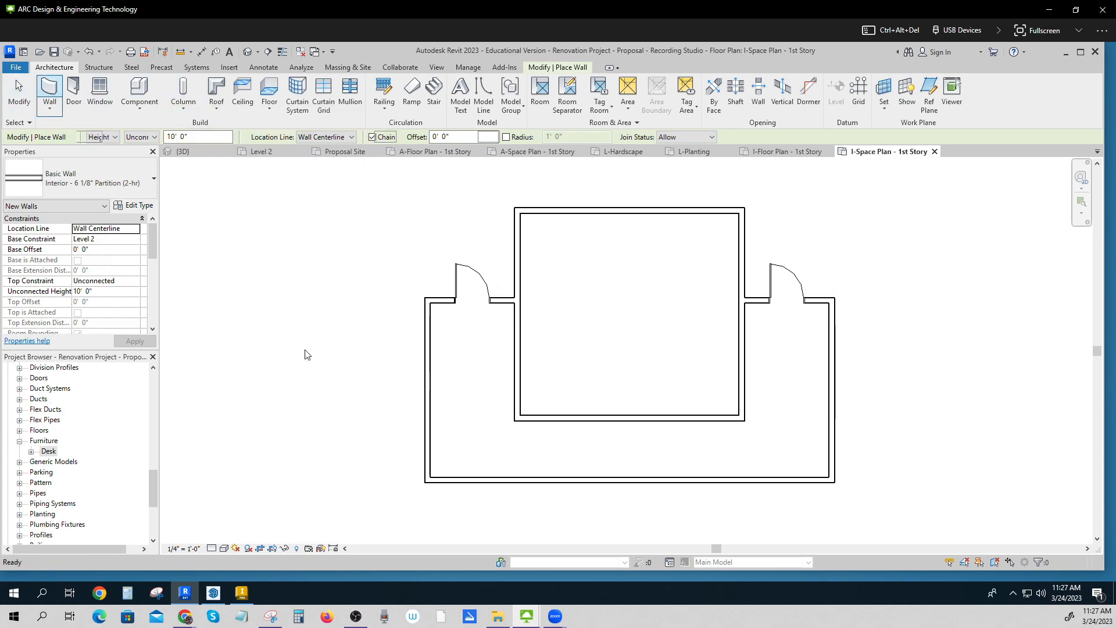
left_click(517, 418)
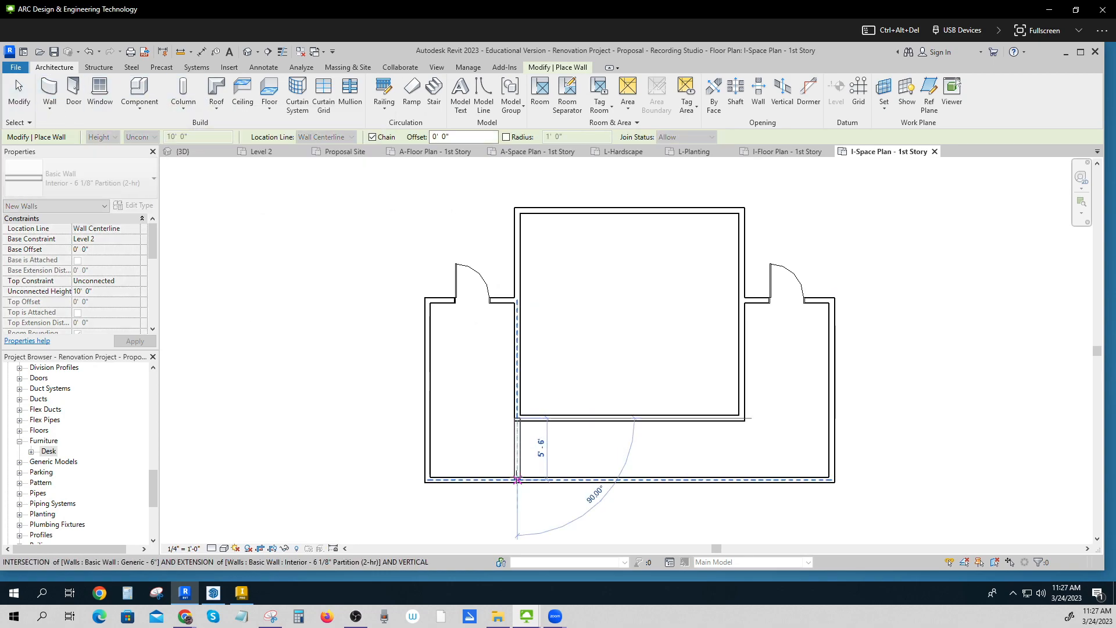
left_click(517, 480)
key("Escape")
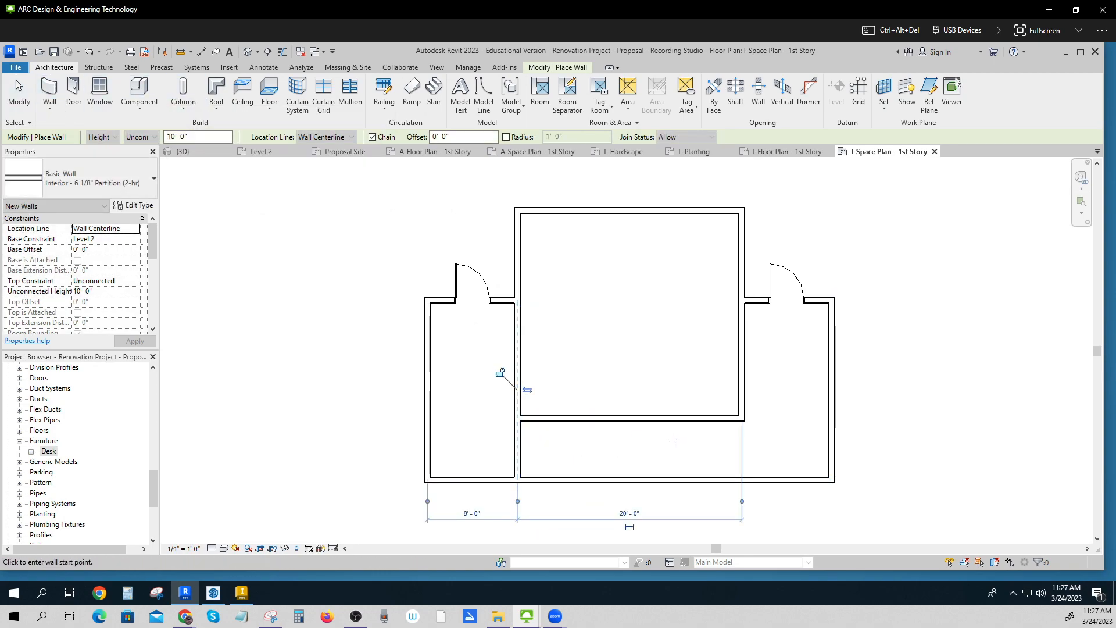
left_click(742, 418)
key("Escape")
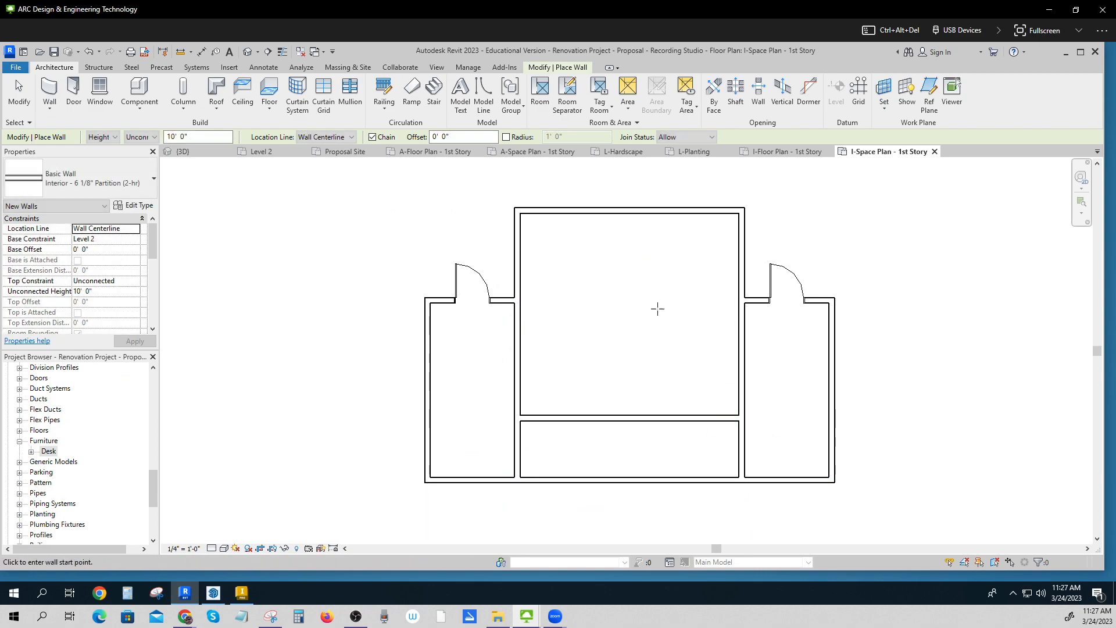
- Divide the right side room with a horizontal partition about 7'-9" long, from the central room's wall to the exterior wall
left_click(746, 365)
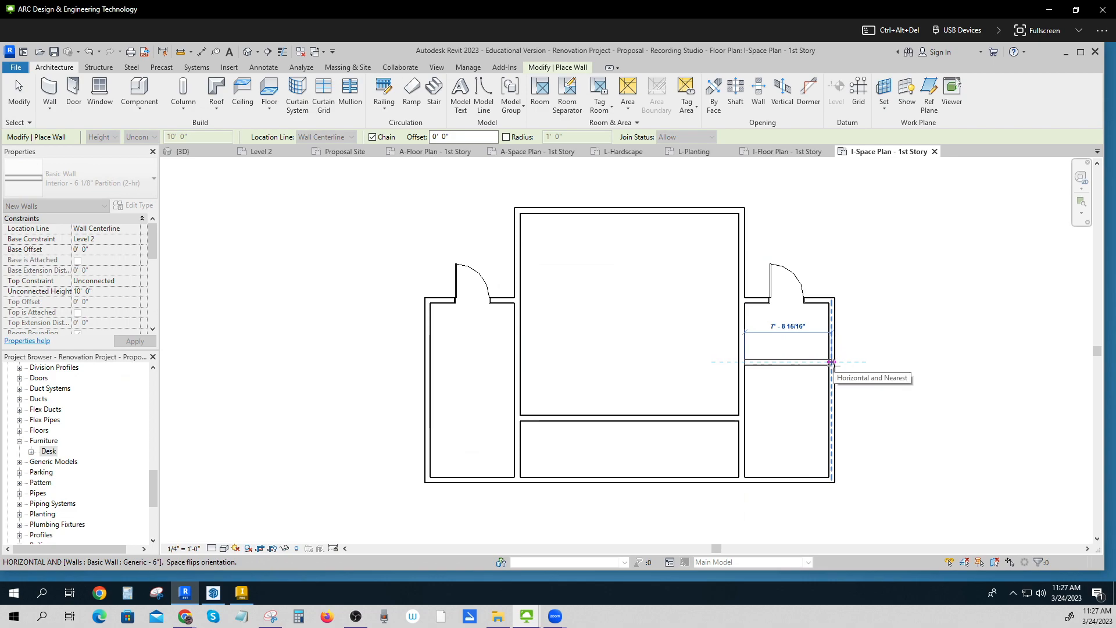
left_click(832, 361)
key("Escape")
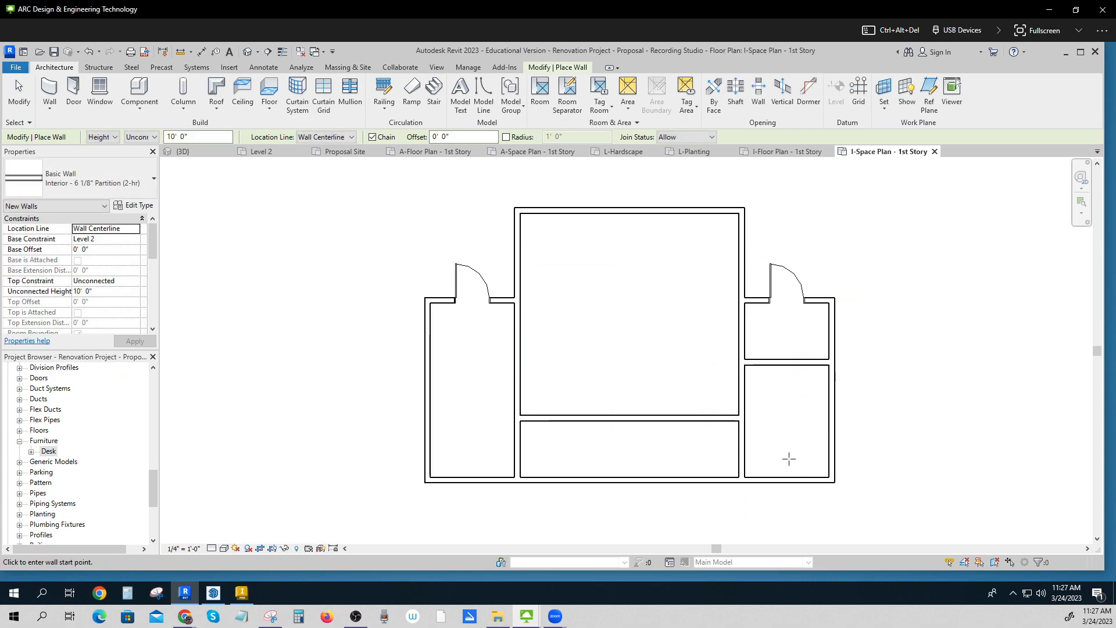
- Place two 36" x 96" half-flat-glass doors in the left partition, one into the bottom room and one into the central room
left_click(73, 92)
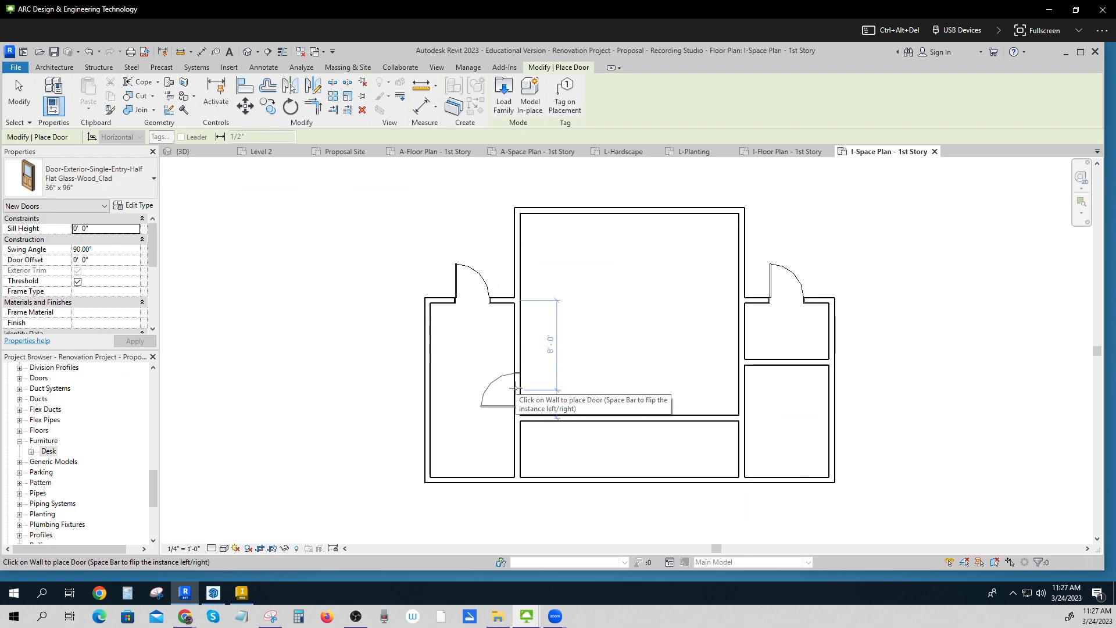
left_click(512, 459)
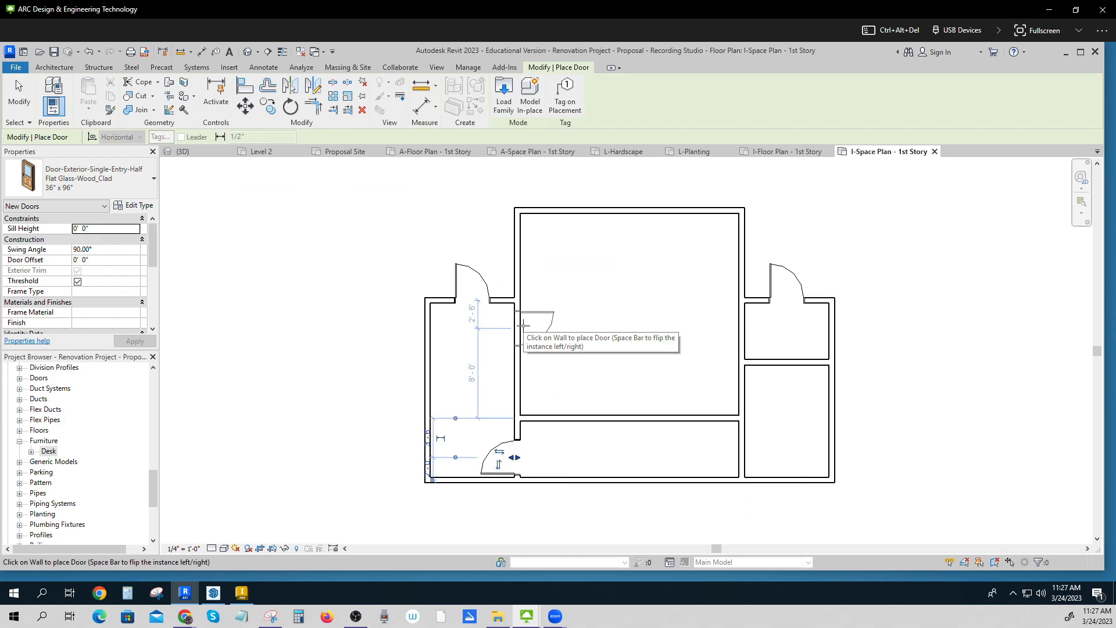
left_click(524, 391)
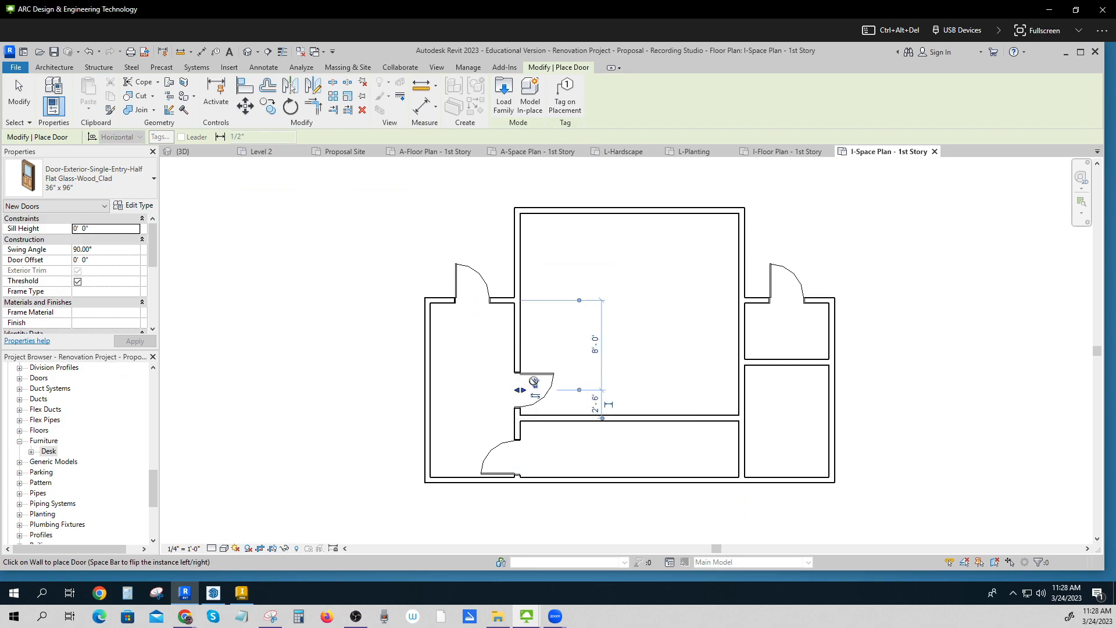
- Place a matching door in the right partition between the central room and the lower right room, hinged at its upper end
left_click(742, 393)
key("space")
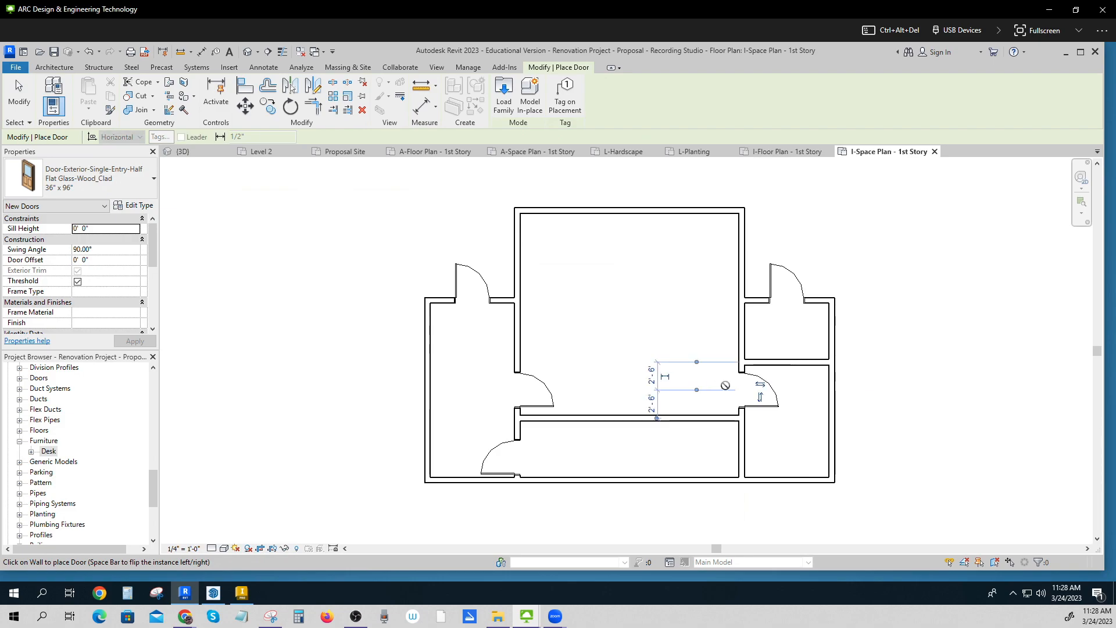
key("Escape")
key("Escape")
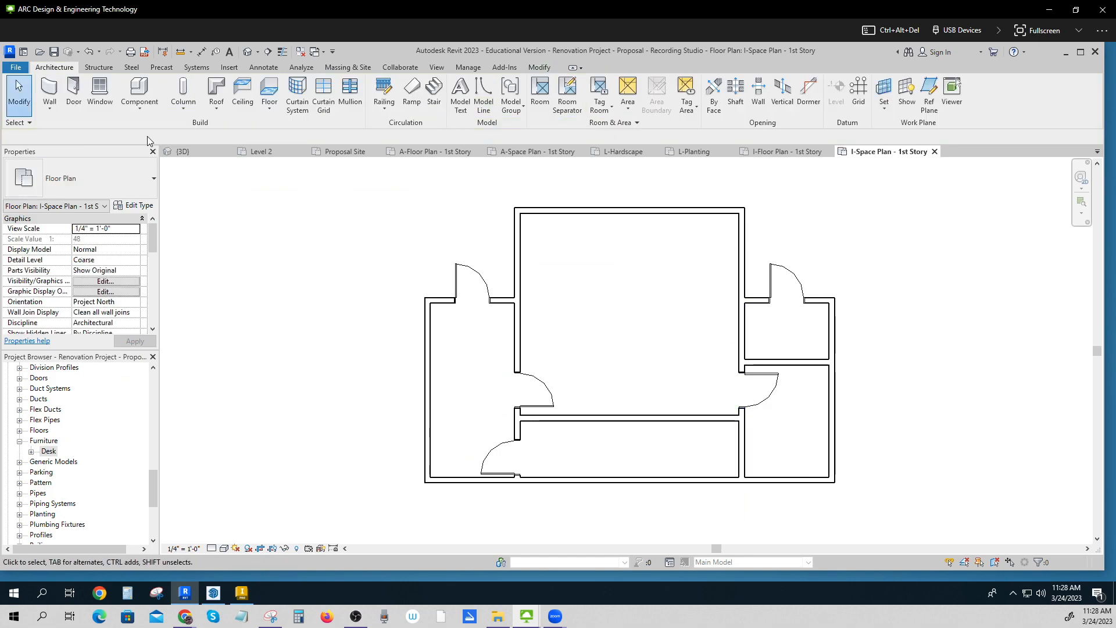
- Place another 36" x 96" door centred in the small upper right room's partition and flip its hinge to the lower end
left_click(74, 93)
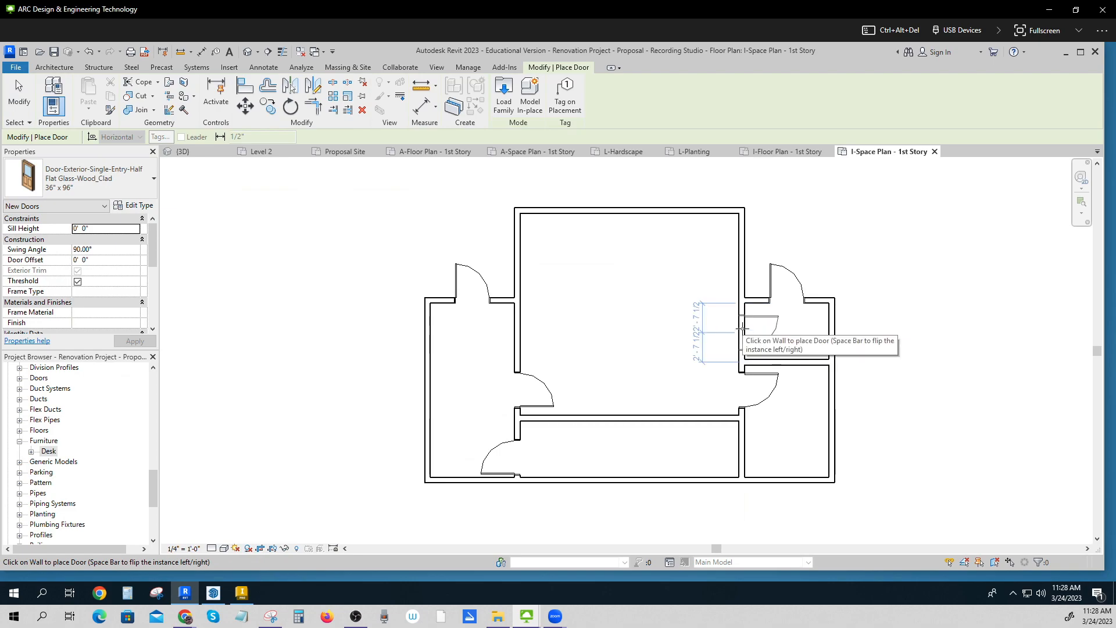
left_click(742, 329)
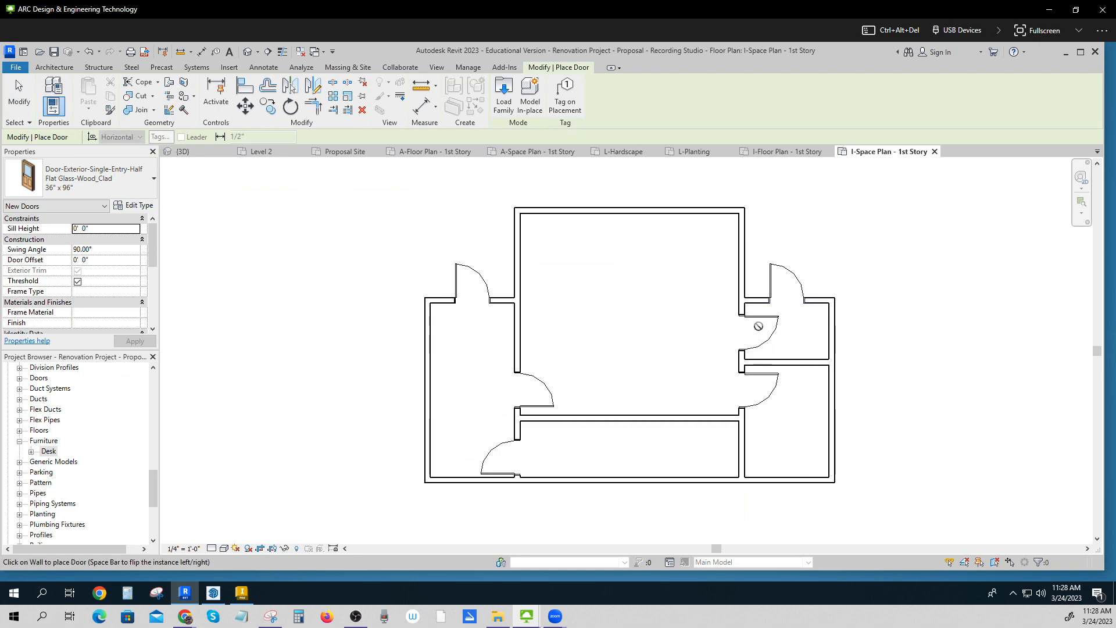
key("Escape")
key("Escape")
left_click(759, 332)
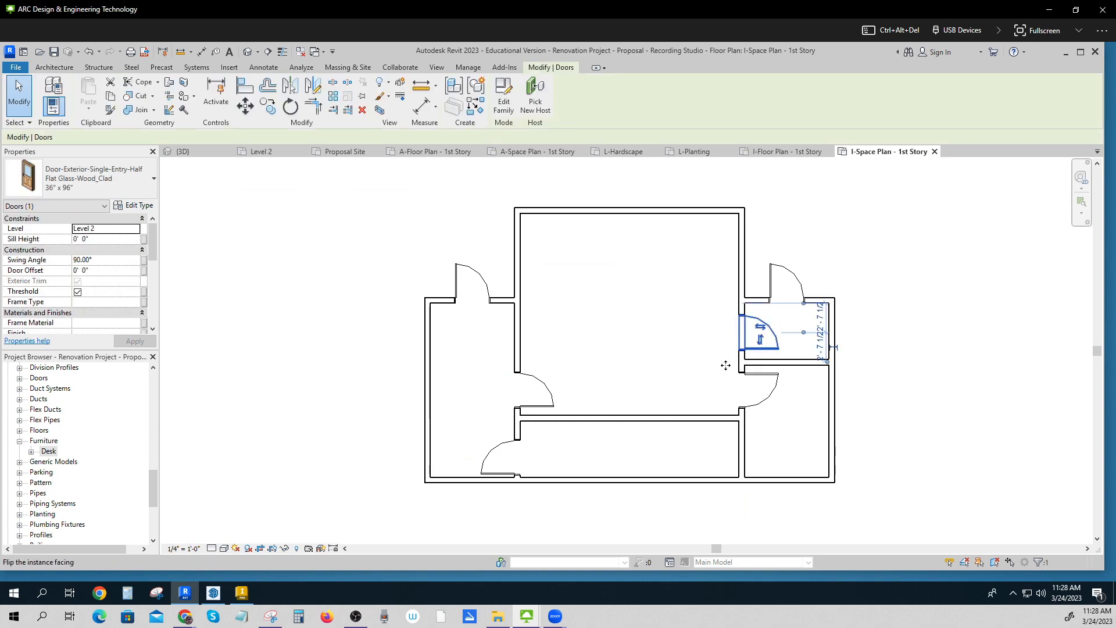
left_click(976, 389)
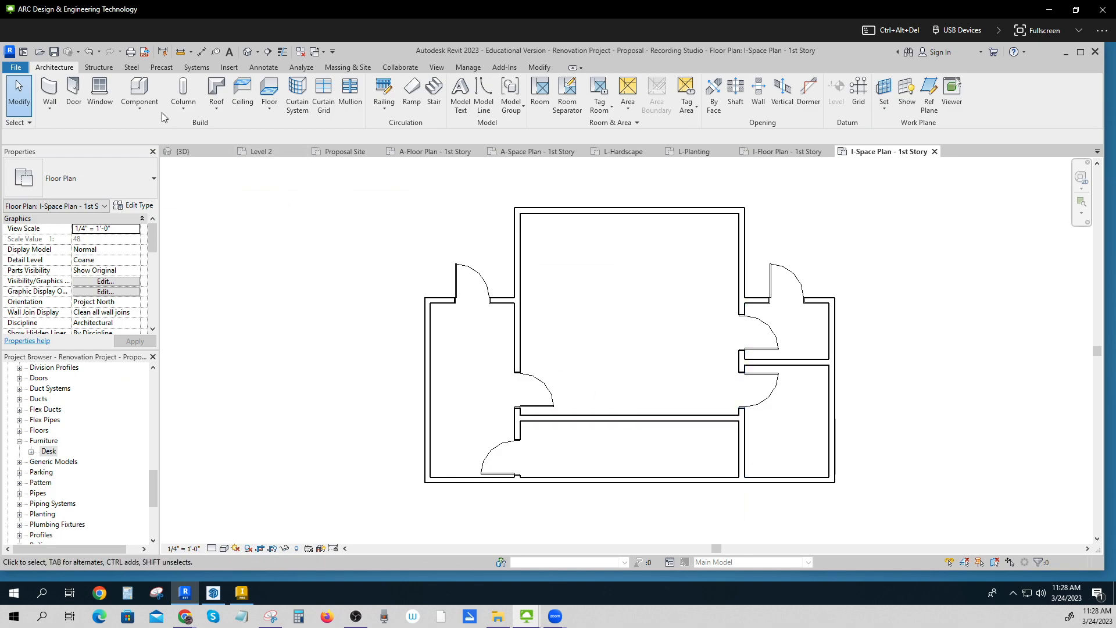
- Place a Fixed 36" x 48" window at the middle of the central room's lower partition, 10'-0" from each side wall
left_click(104, 93)
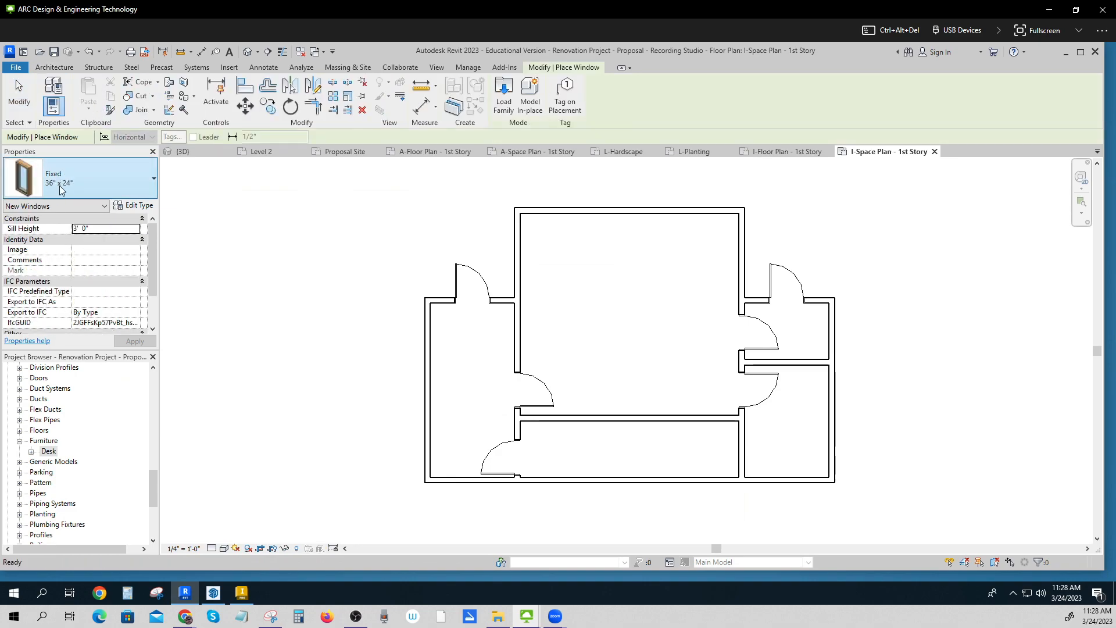
left_click(108, 183)
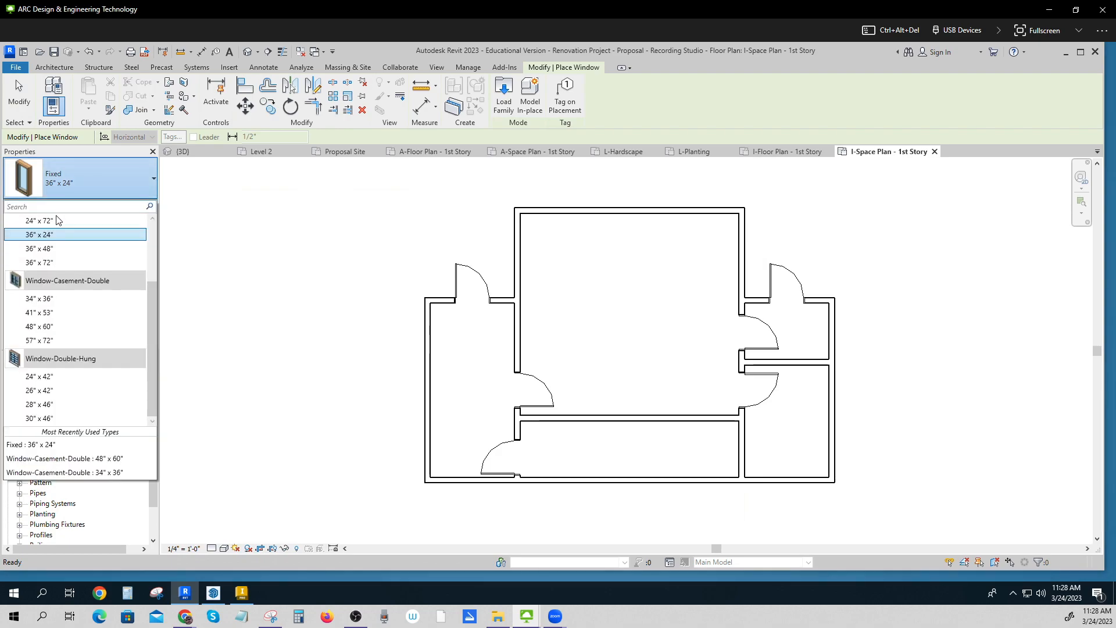
left_click(66, 249)
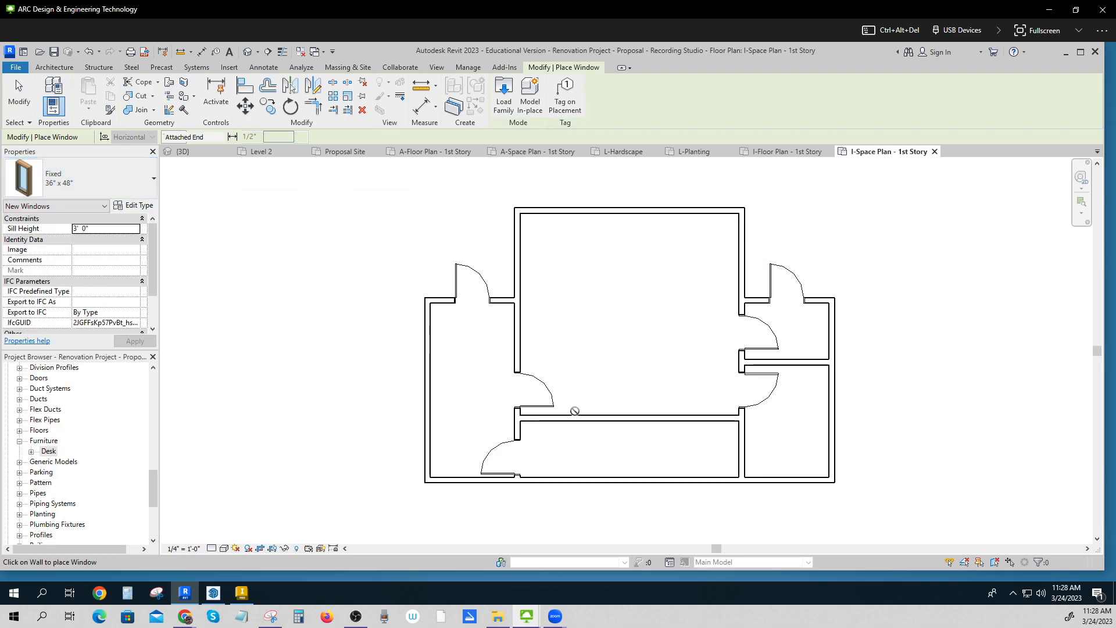
left_click(627, 418)
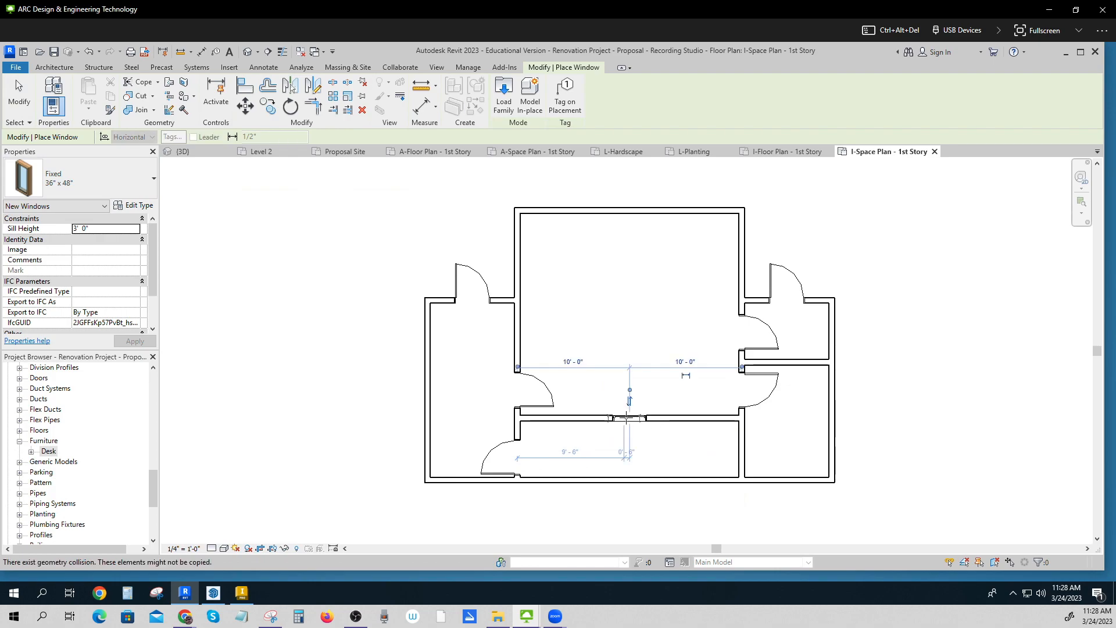
- Duplicate the Fixed 36" x 48" window type under the name 96" x 48" 2
left_click(137, 208)
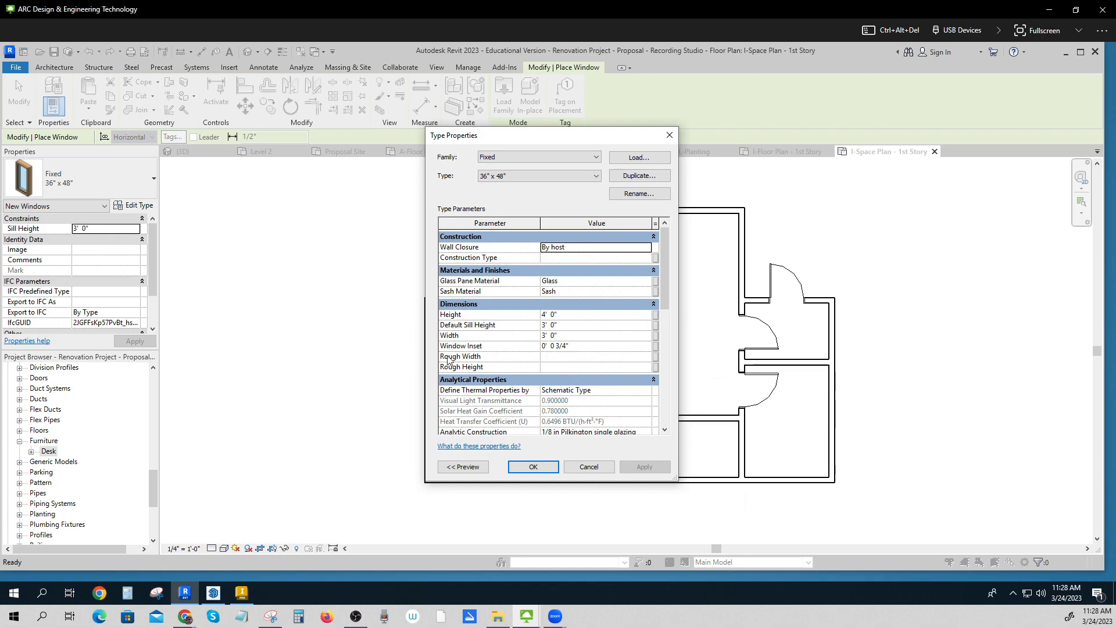
left_click(640, 175)
left_click_drag(503, 300, 512, 300)
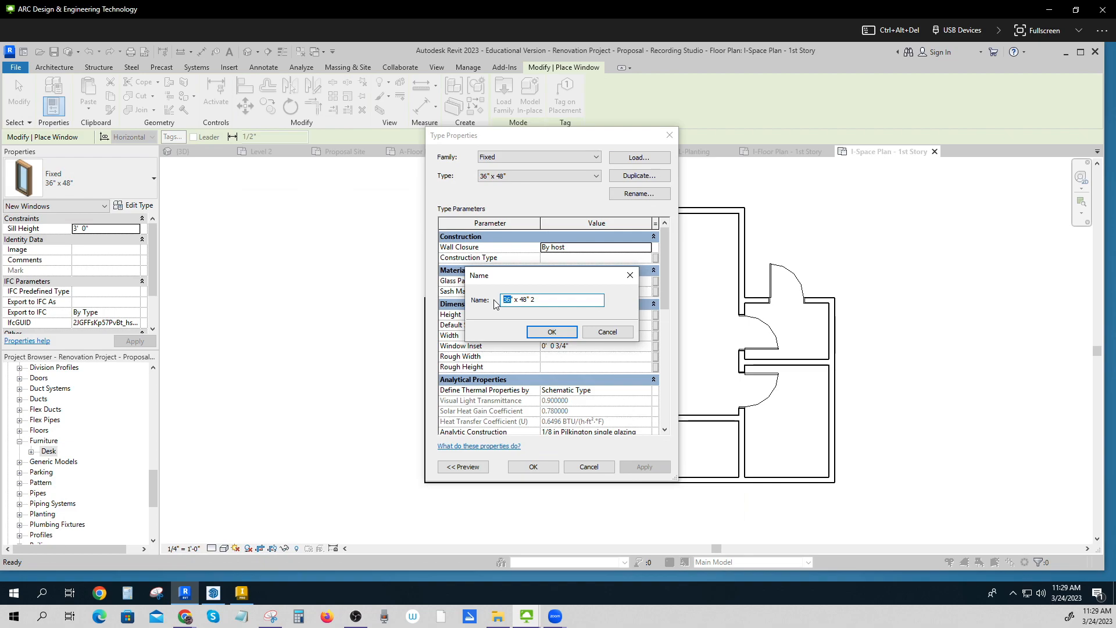
type("96")
left_click(555, 332)
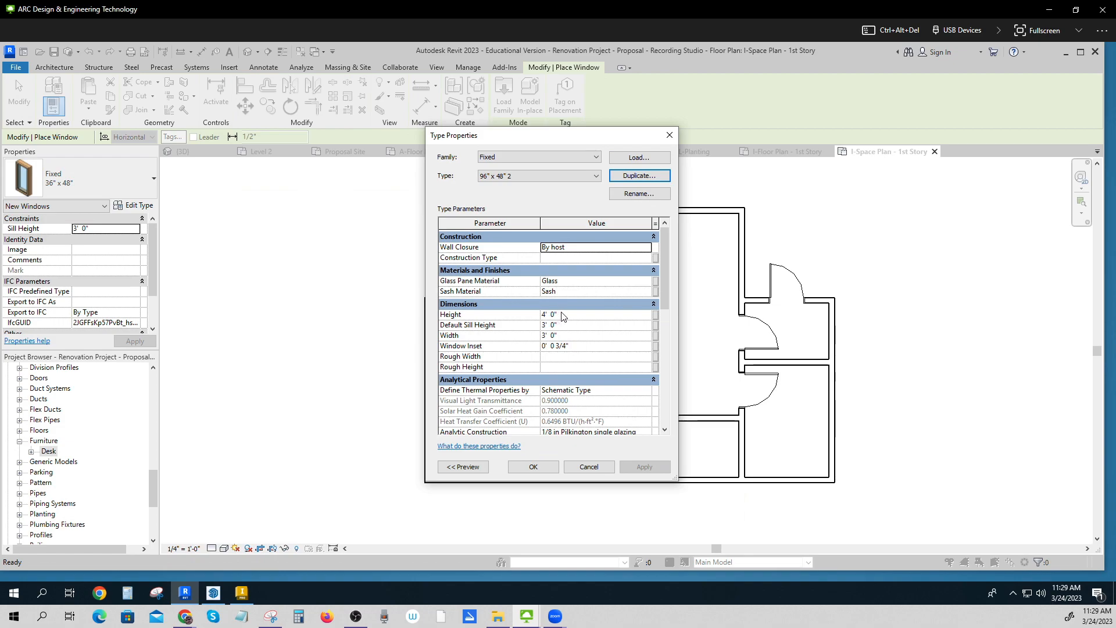
- Set the duplicated window type's width to 8'-0", apply it, and leave window placement without adding another window
left_click(564, 335)
type("8")
left_click(645, 467)
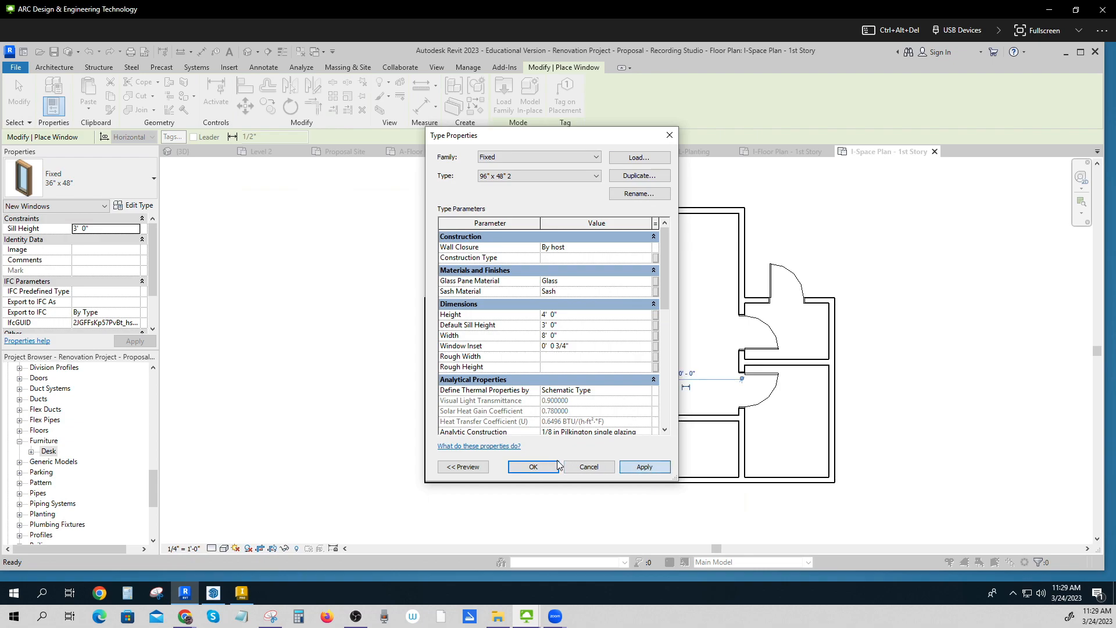
left_click(533, 467)
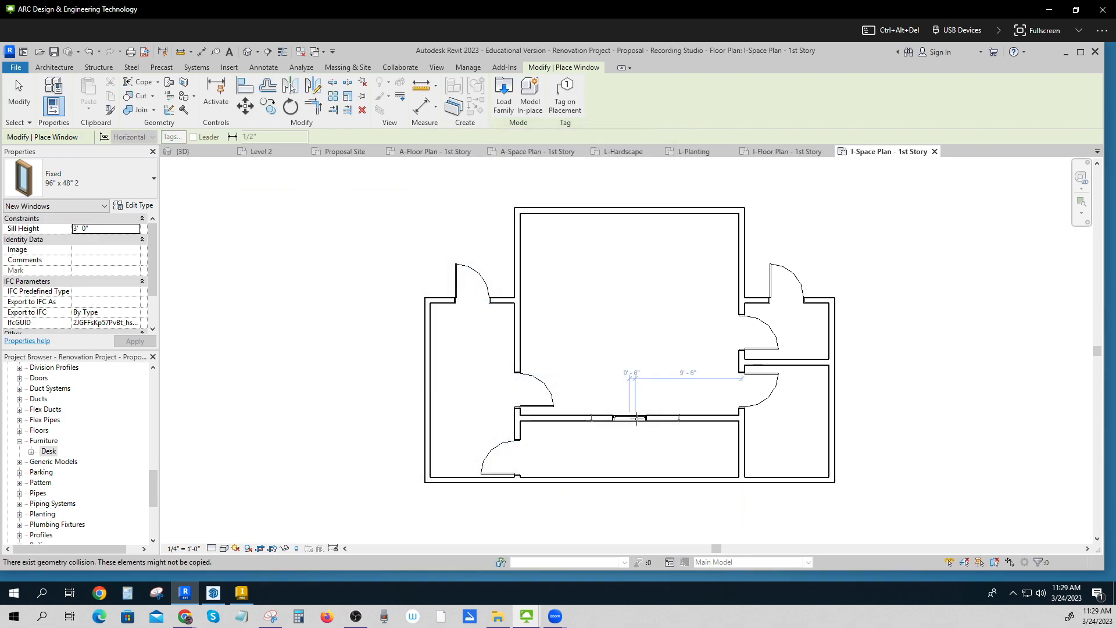
key("Escape")
key("Escape")
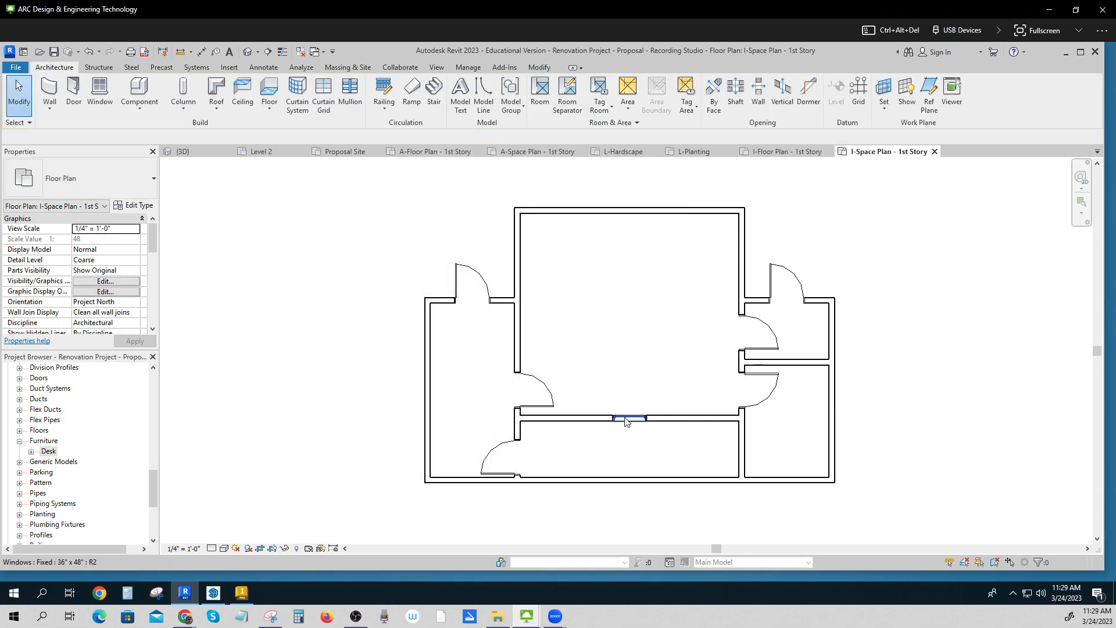
- Change the window in the central room's lower partition to the Fixed 96" x 48" 2 type
left_click(624, 426)
left_click(139, 181)
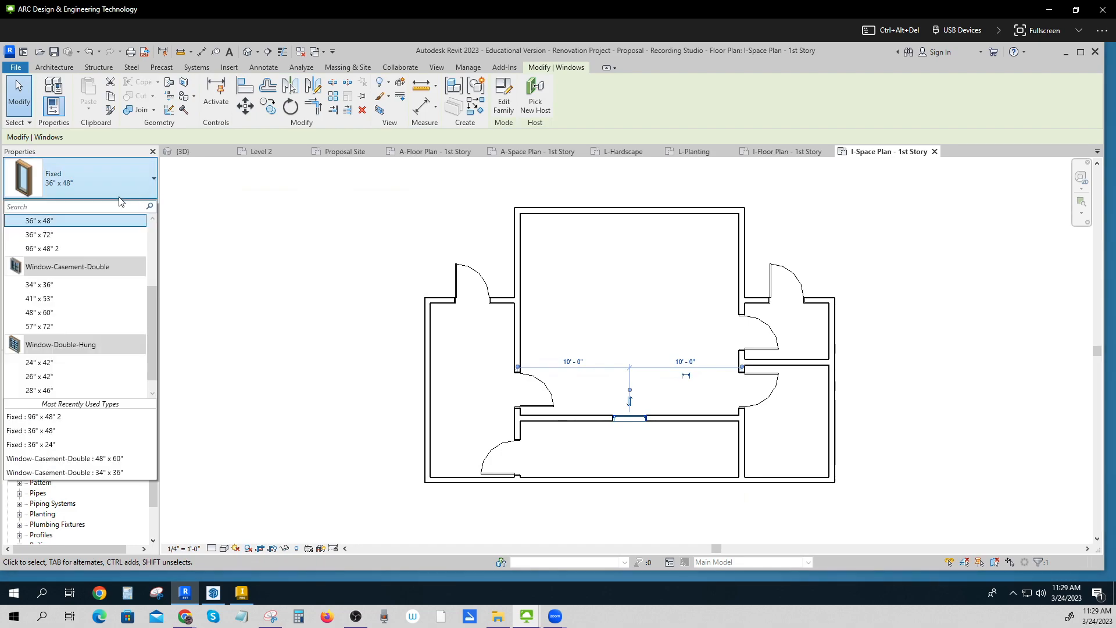
left_click(62, 249)
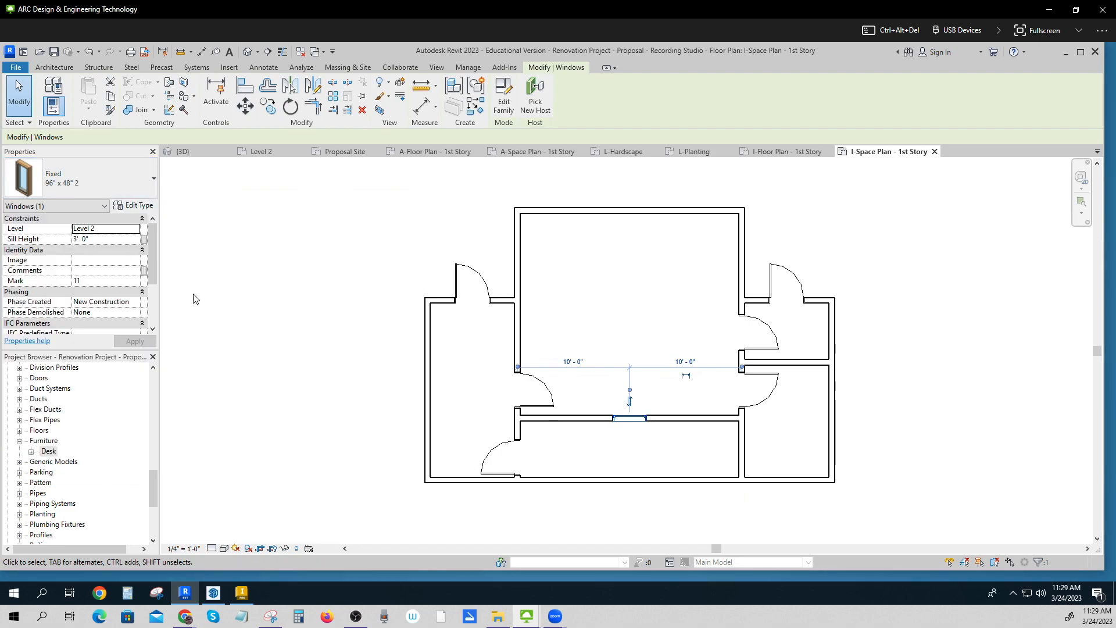
left_click(1037, 455)
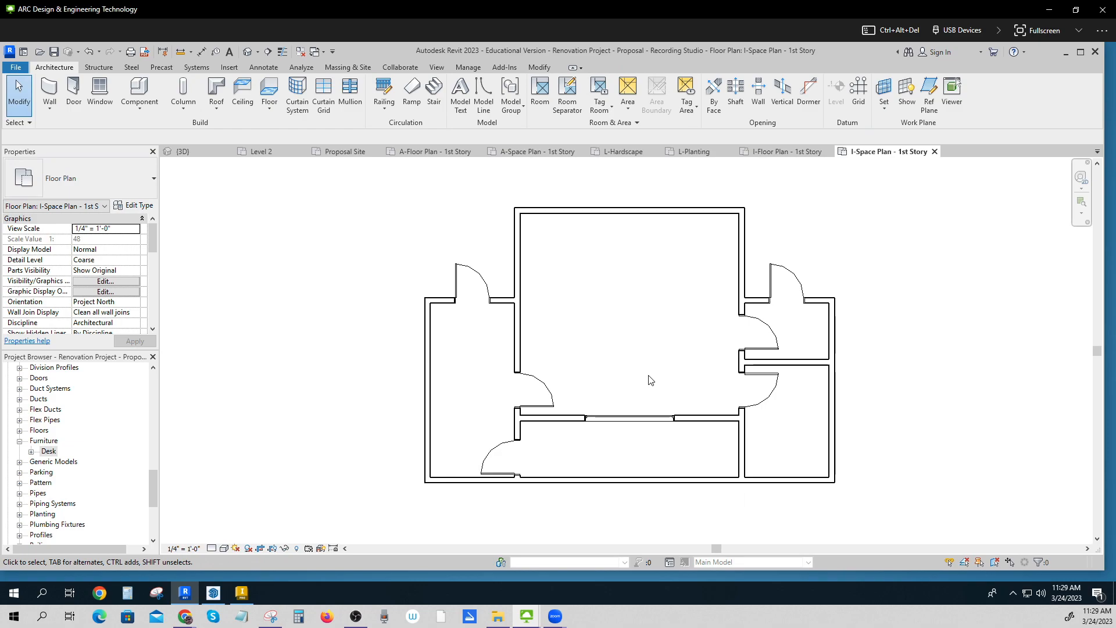
- Check the A-Floor Plan - 1st Story and A-Space Plan - 1st Story views, ending in the A-Floor Plan - 1st Story view
left_click_drag(155, 484, 159, 391)
double_click(78, 388)
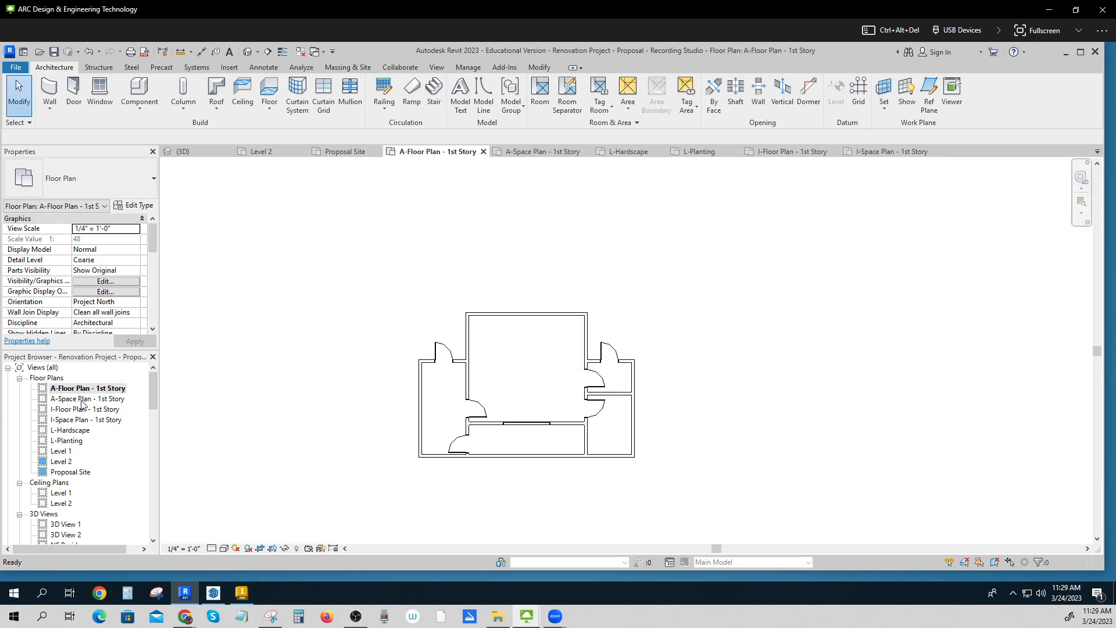
double_click(85, 399)
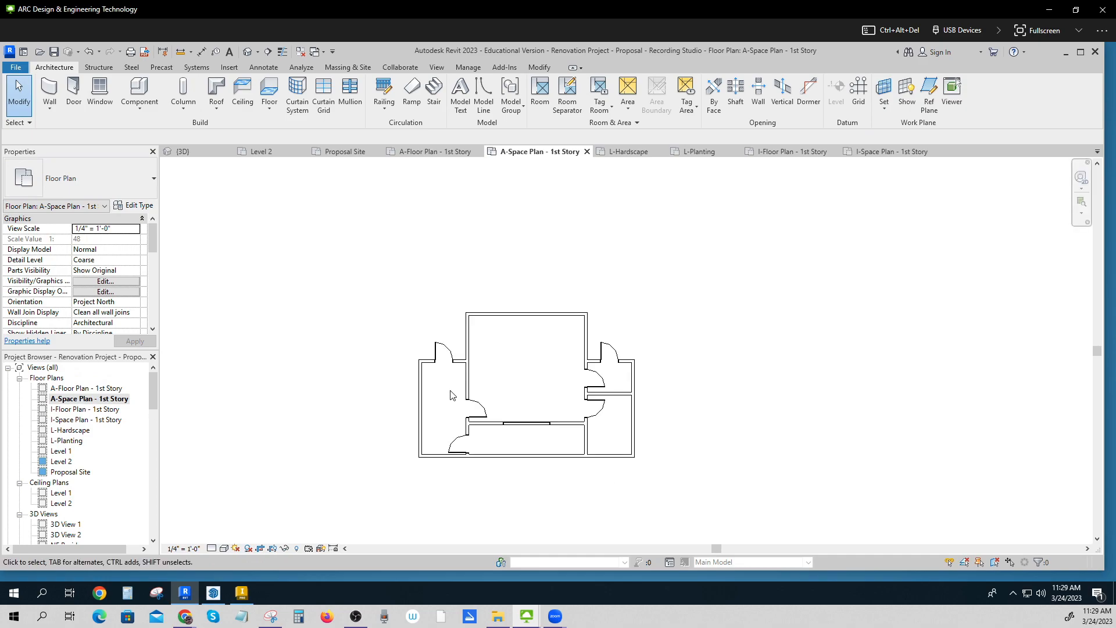
scroll(483, 442, "up", 2)
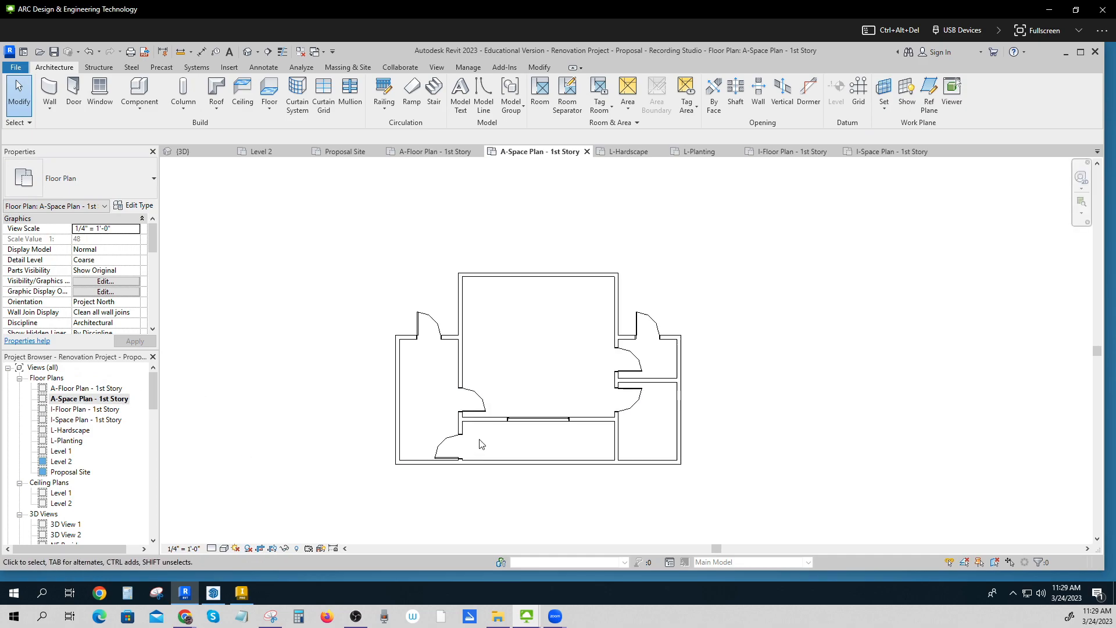
scroll(546, 380, "up", 1)
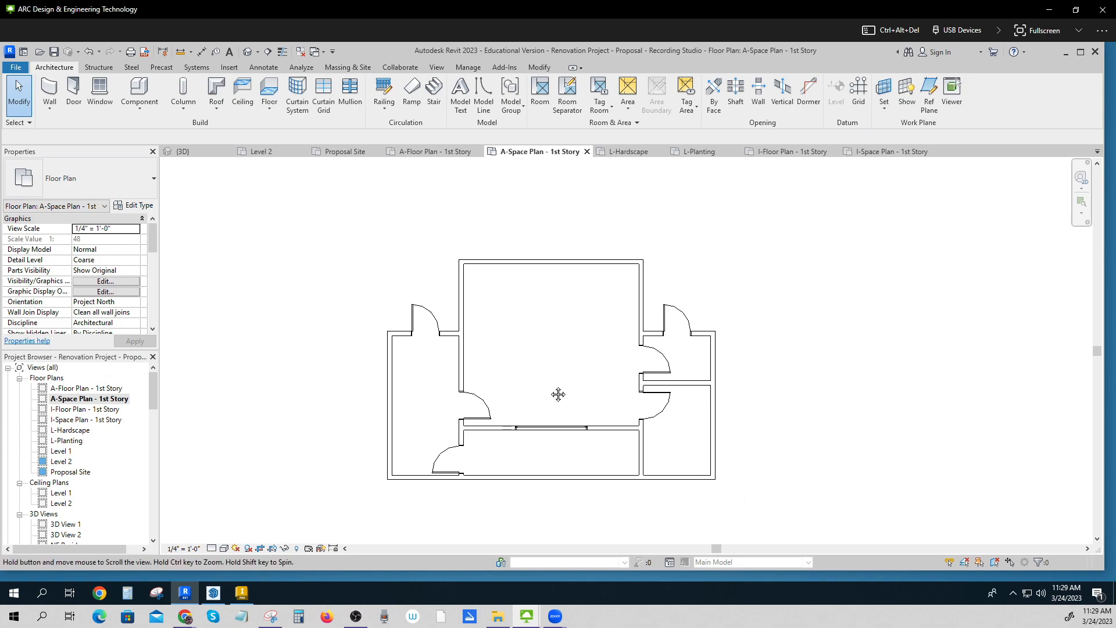
double_click(76, 389)
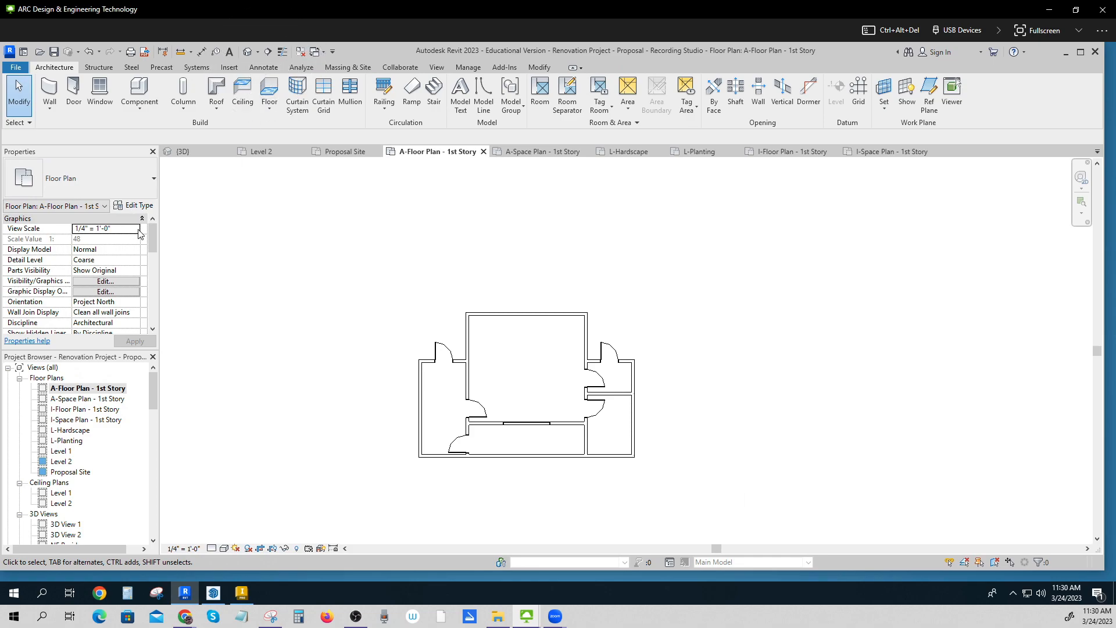
- Add aligned dimensions left of the plan for the left wing's depth and the central room's projection beyond the wing's upper wall
left_click(271, 69)
left_click(50, 95)
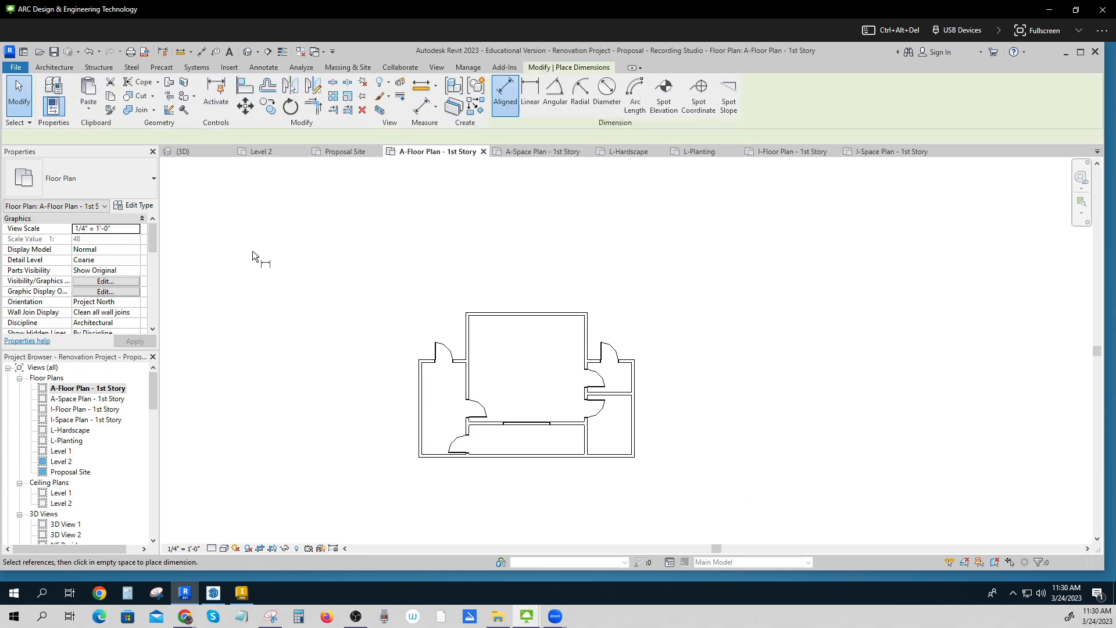
left_click(421, 456)
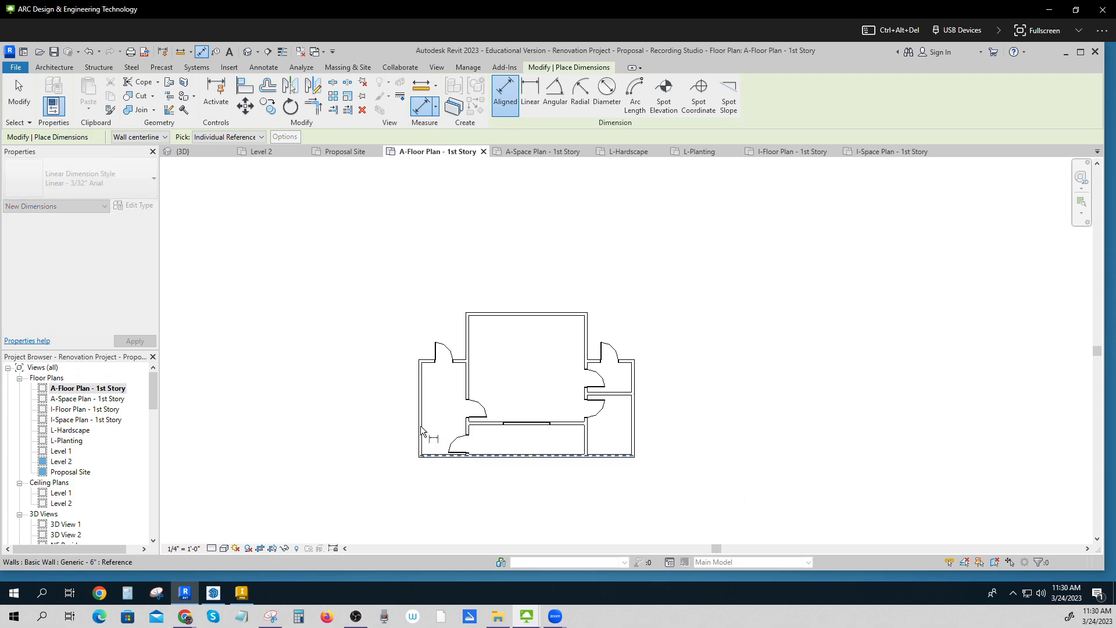
left_click(420, 365)
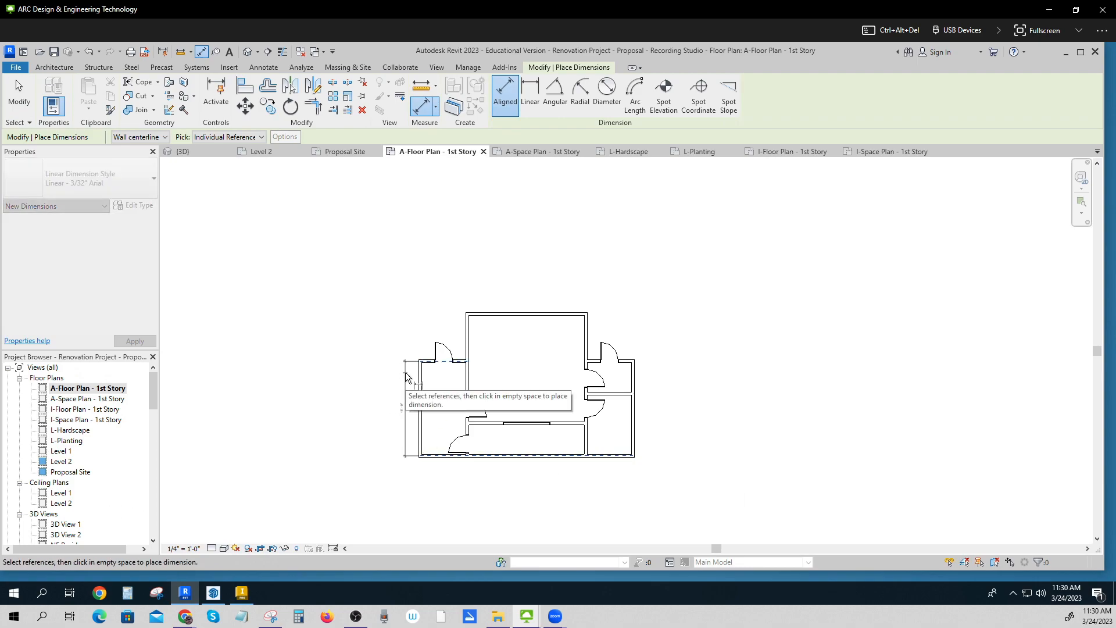
left_click(406, 379)
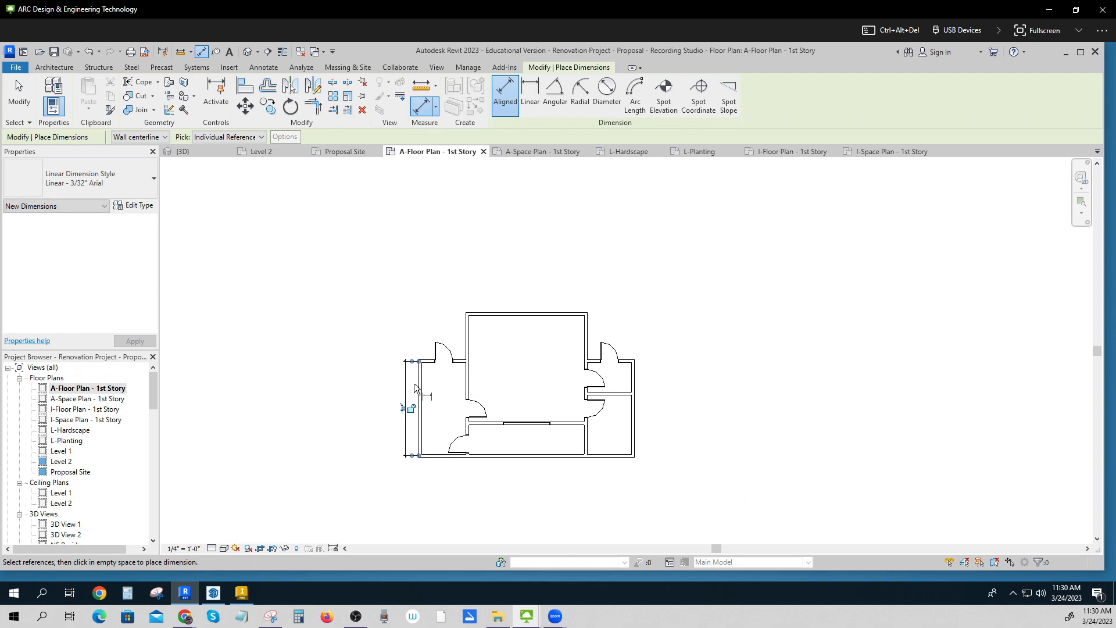
left_click(443, 362)
left_click(484, 316)
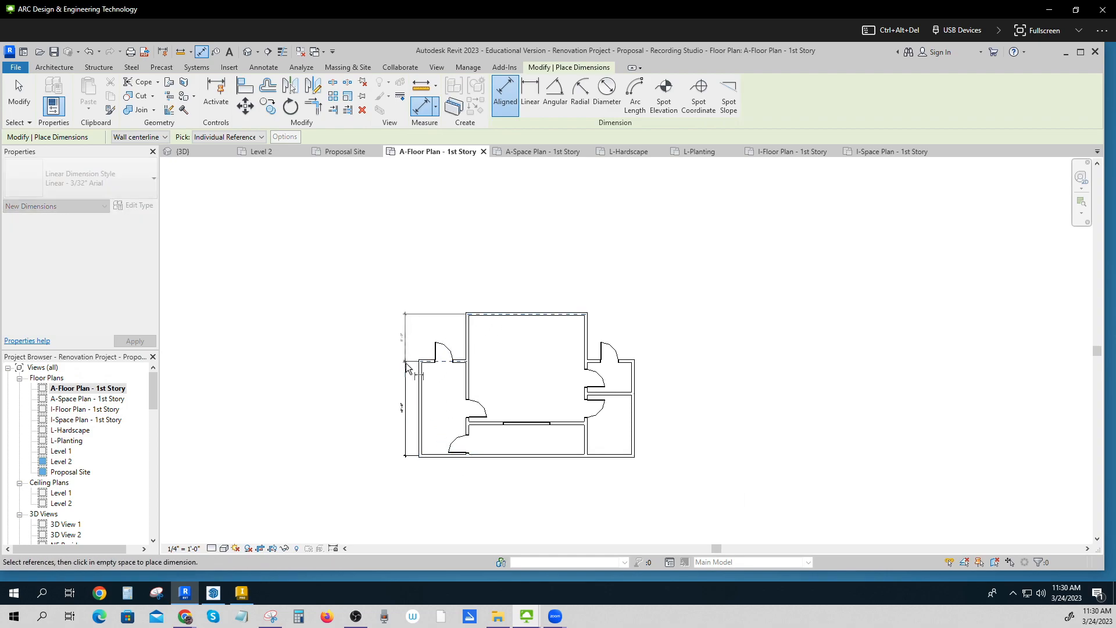
left_click(407, 365)
- Add an overall depth dimension outside the left dimension line, from the building's lower wall to the central room's upper wall
left_click(428, 455)
left_click(484, 312)
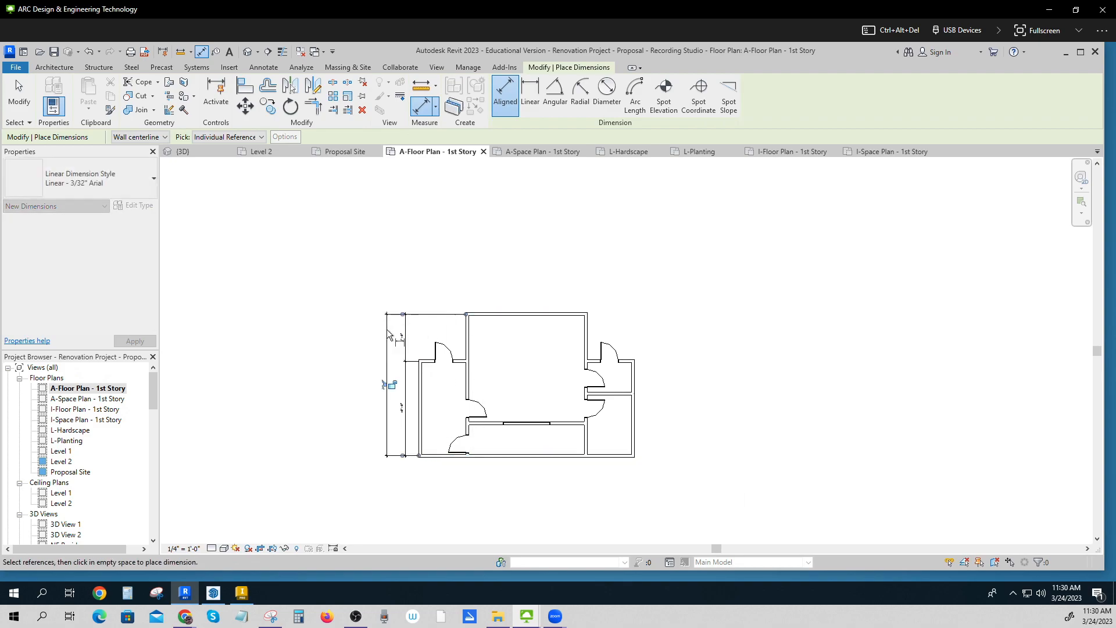
left_click(389, 335)
key("Escape")
key("Escape")
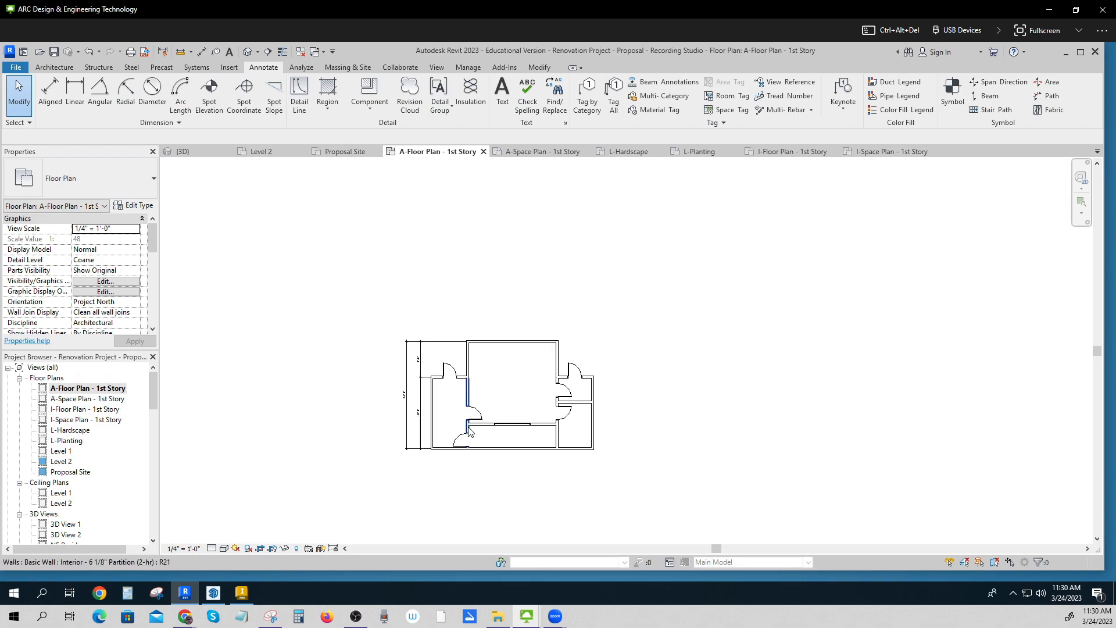
- Dimension the left wing's width below the plan, from its outer wall to the partition beside the central room
scroll(466, 433, "up", 2)
middle_click_drag(486, 436, 466, 378)
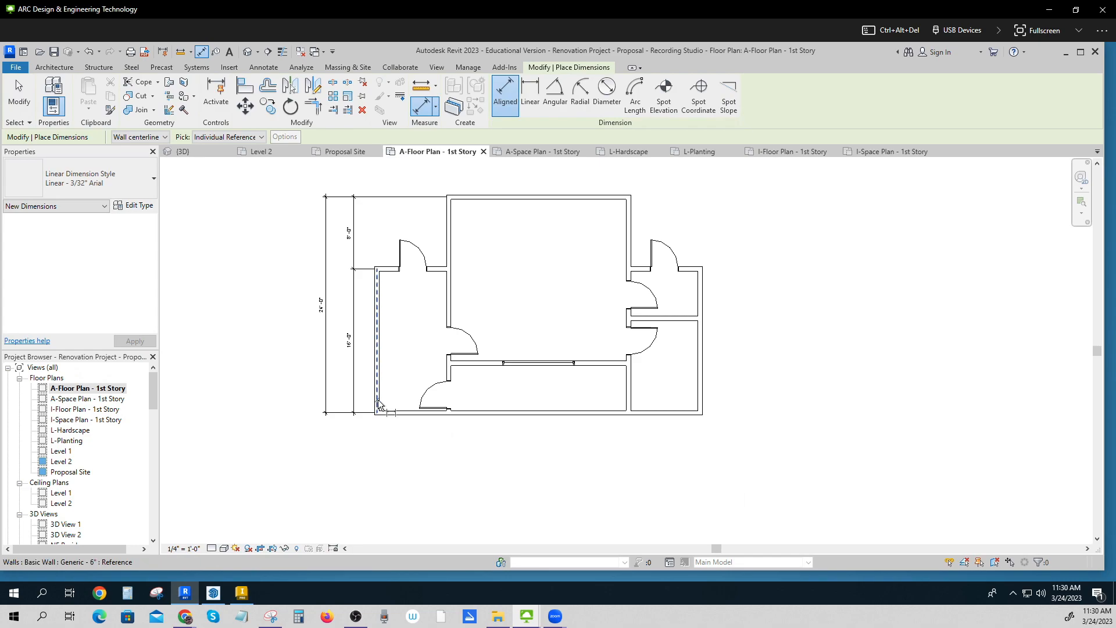
left_click(377, 375)
left_click(451, 375)
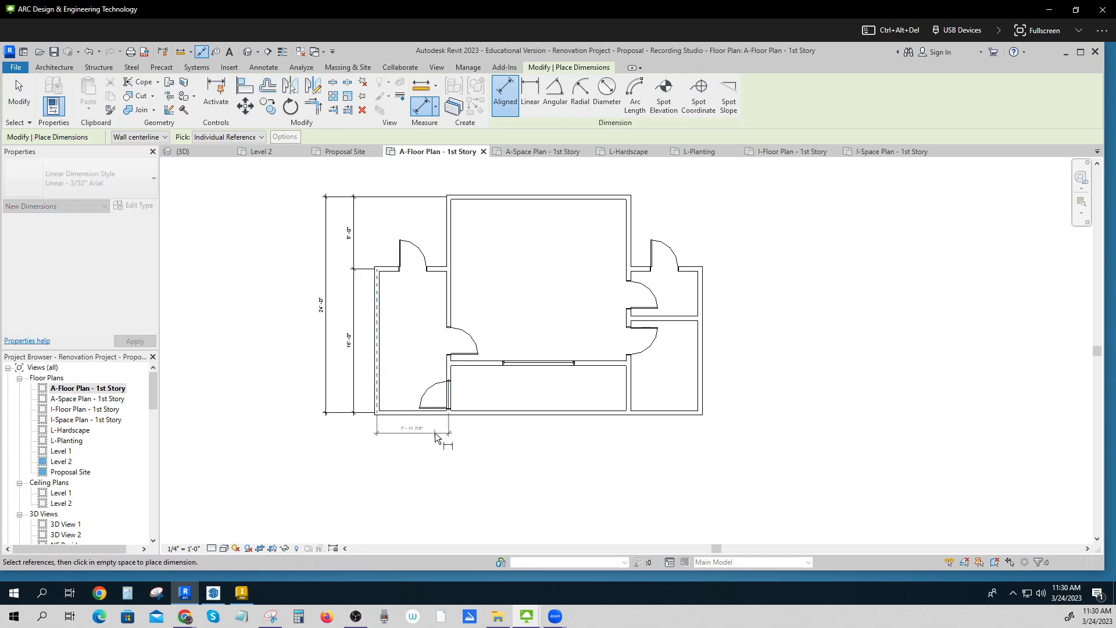
left_click(435, 433)
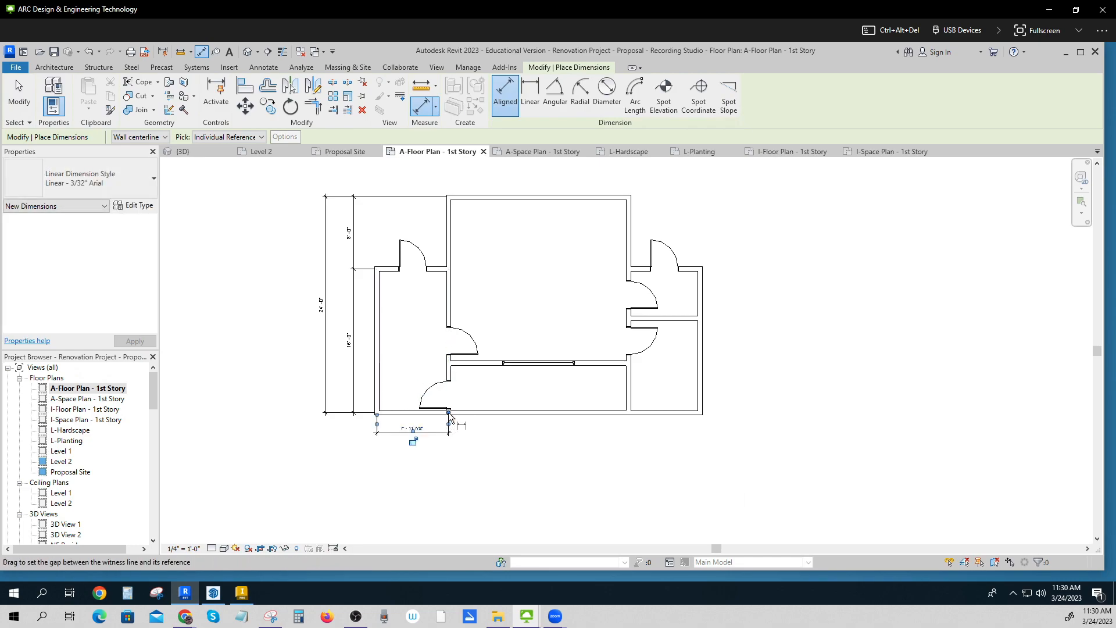
- Continue the lower dimension line with aligned dimensions for the widths of the central section and the right wing
left_click(452, 378)
left_click(628, 382)
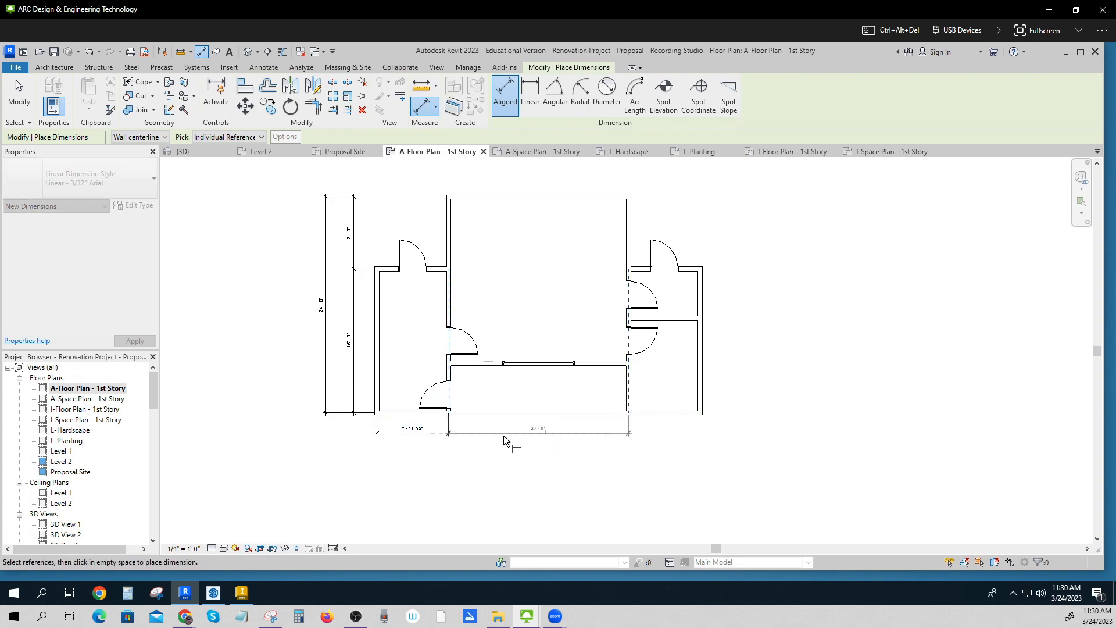
left_click(472, 433)
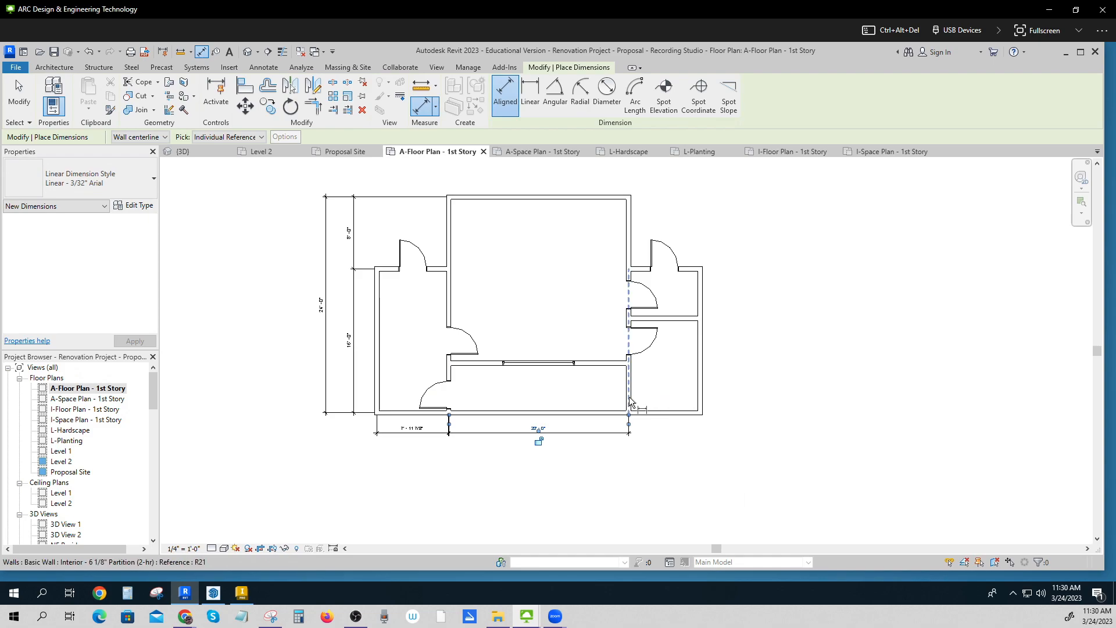
left_click(696, 401)
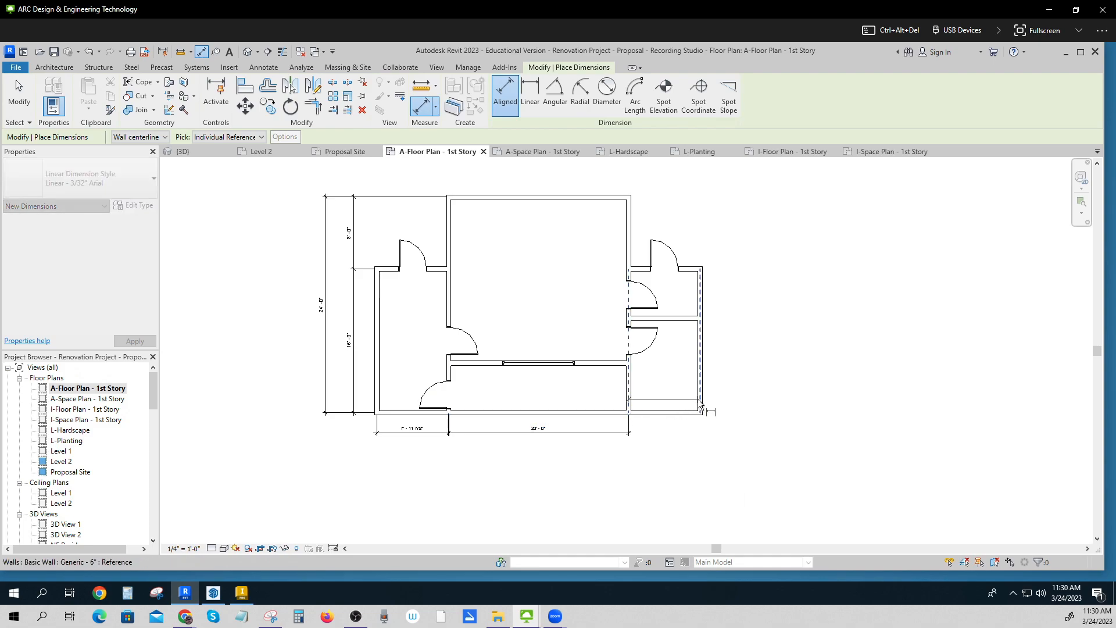
left_click(639, 429)
- Add an overall width dimension beneath the bay dimensions, between the left and right outer walls
left_click(382, 399)
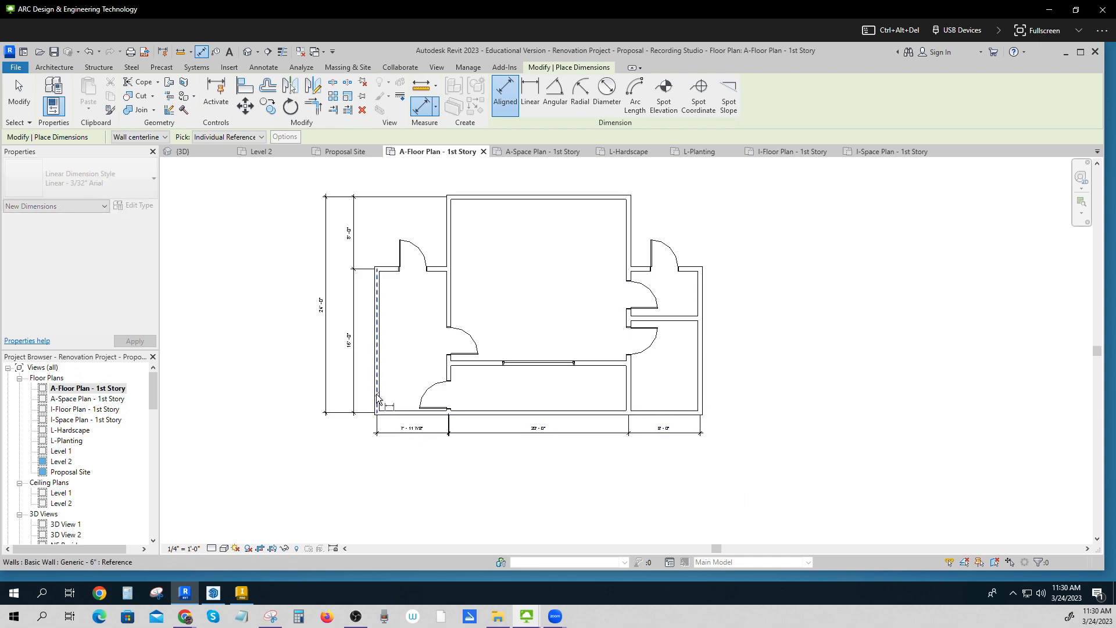
left_click(705, 401)
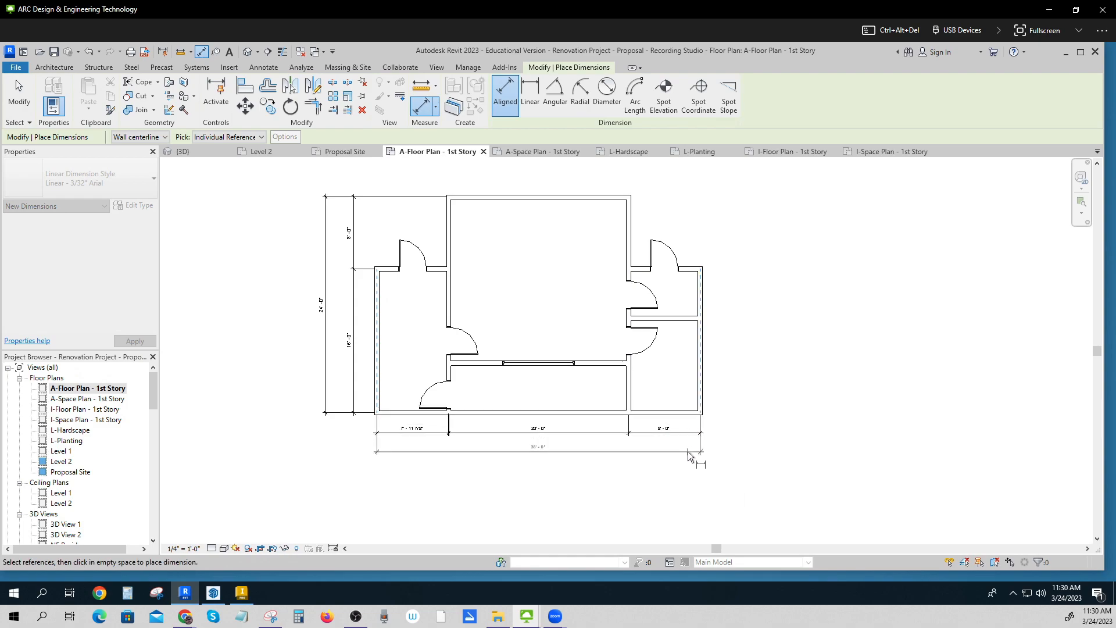
left_click(689, 452)
scroll(797, 431, "up", 1)
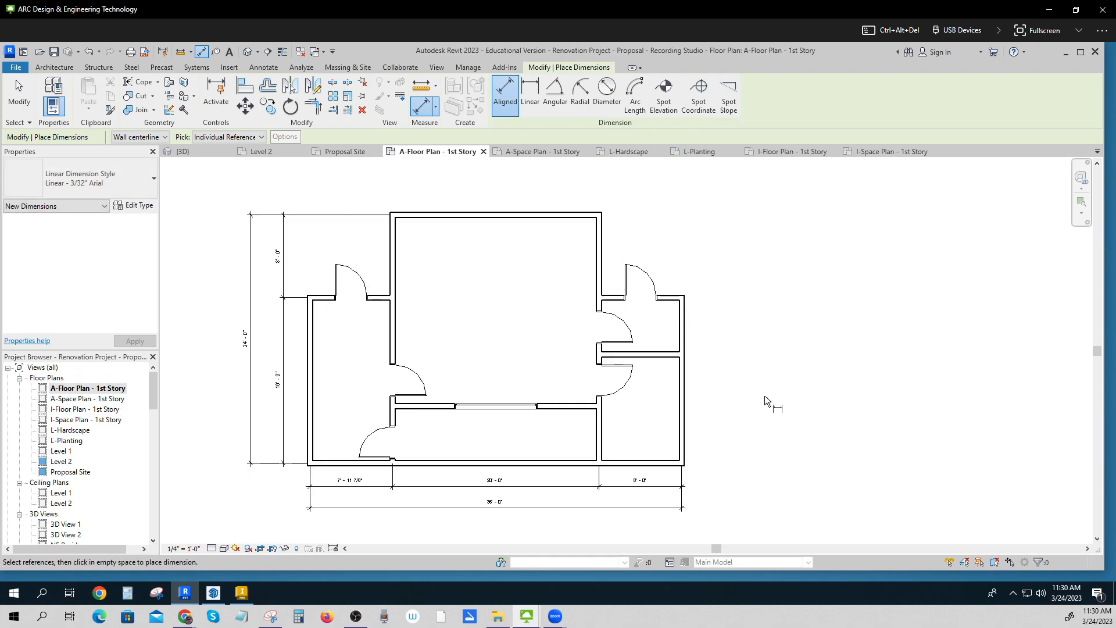
- Dimension the lower right room's depth outside the right wall, from the building's lower wall to the dividing partition
left_click(50, 69)
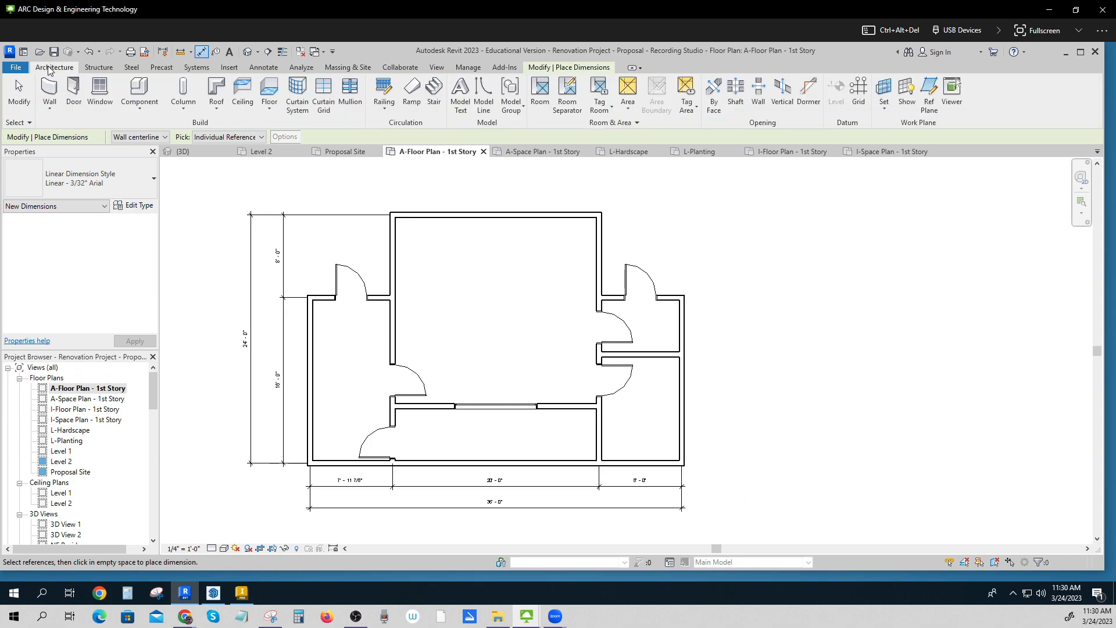
left_click(263, 68)
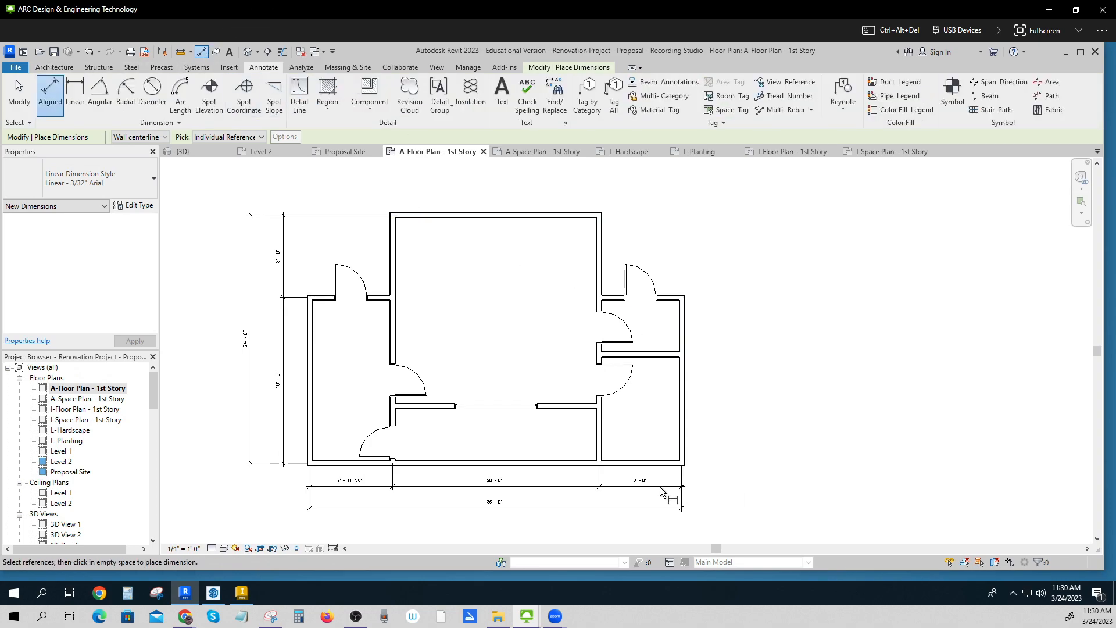
left_click(668, 465)
left_click(662, 353)
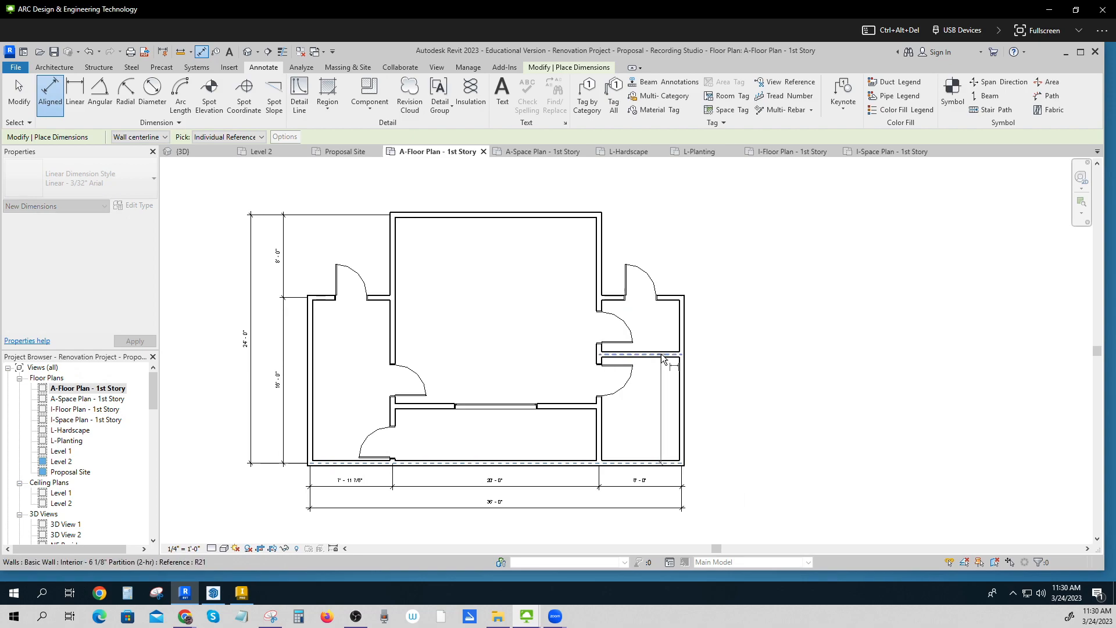
left_click(705, 386)
- Dimension the upper right room's depth in line with the lower one, from the right wing's upper wall to the dividing partition
left_click(669, 298)
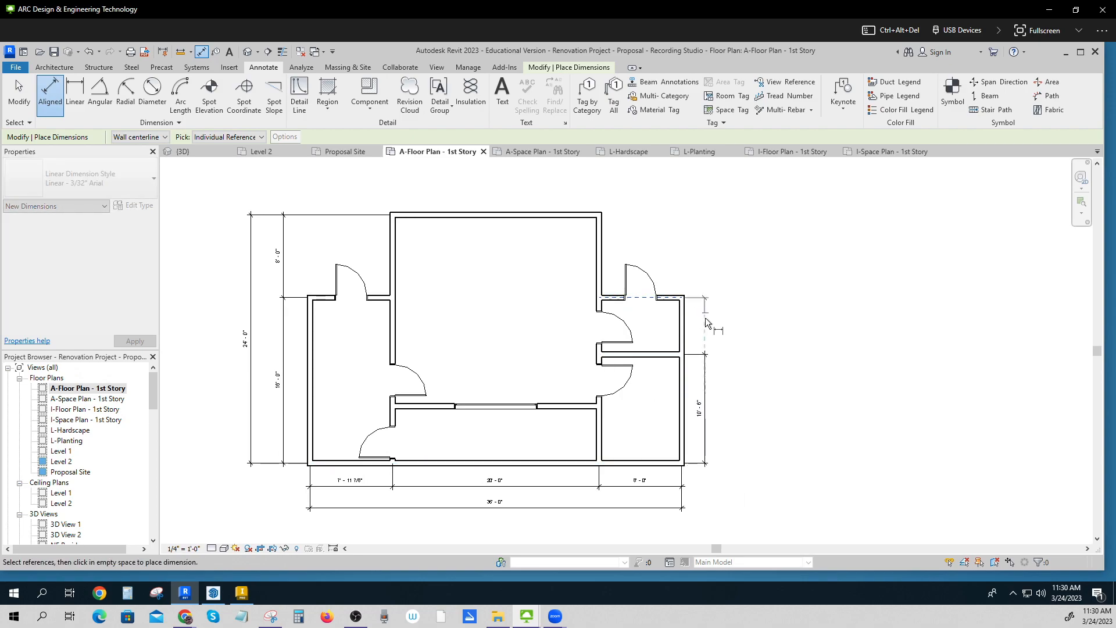
key("Escape")
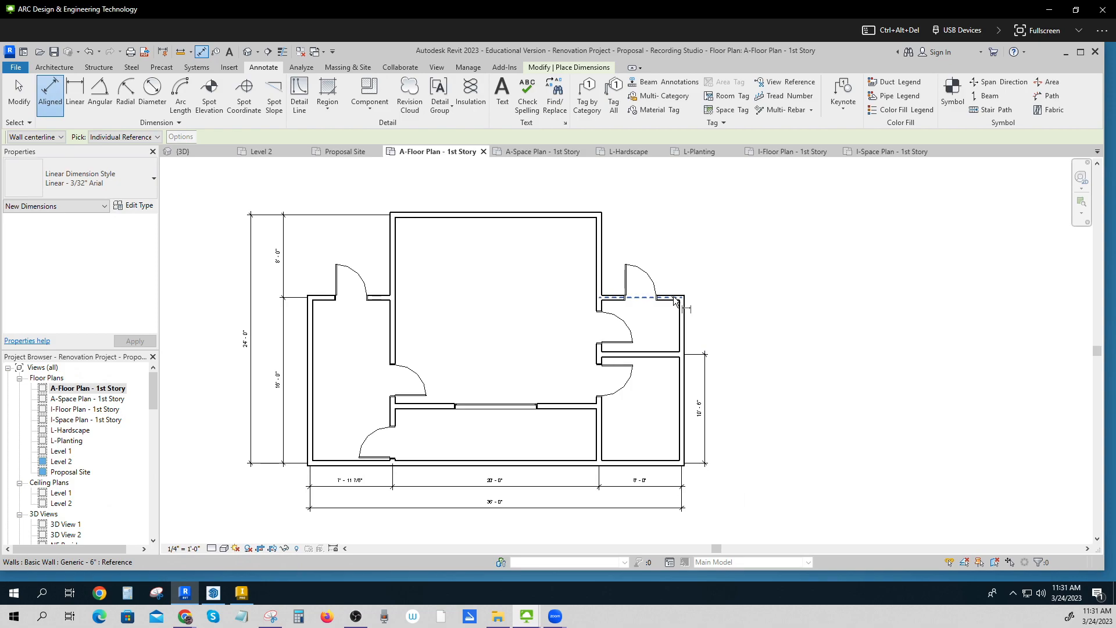
left_click(675, 301)
left_click(705, 353)
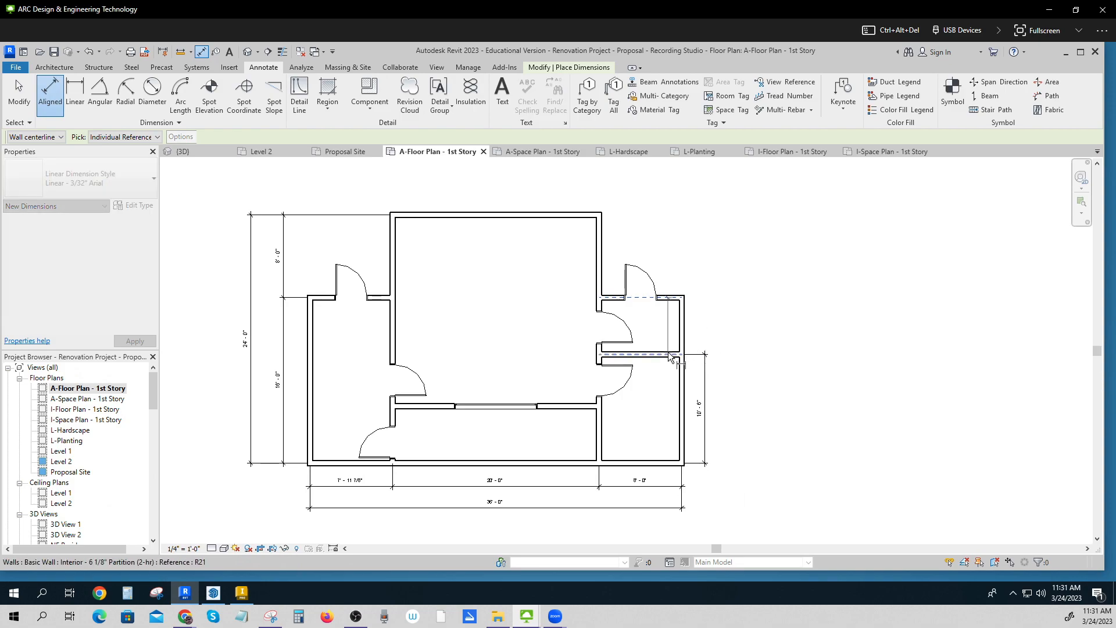
left_click(708, 360)
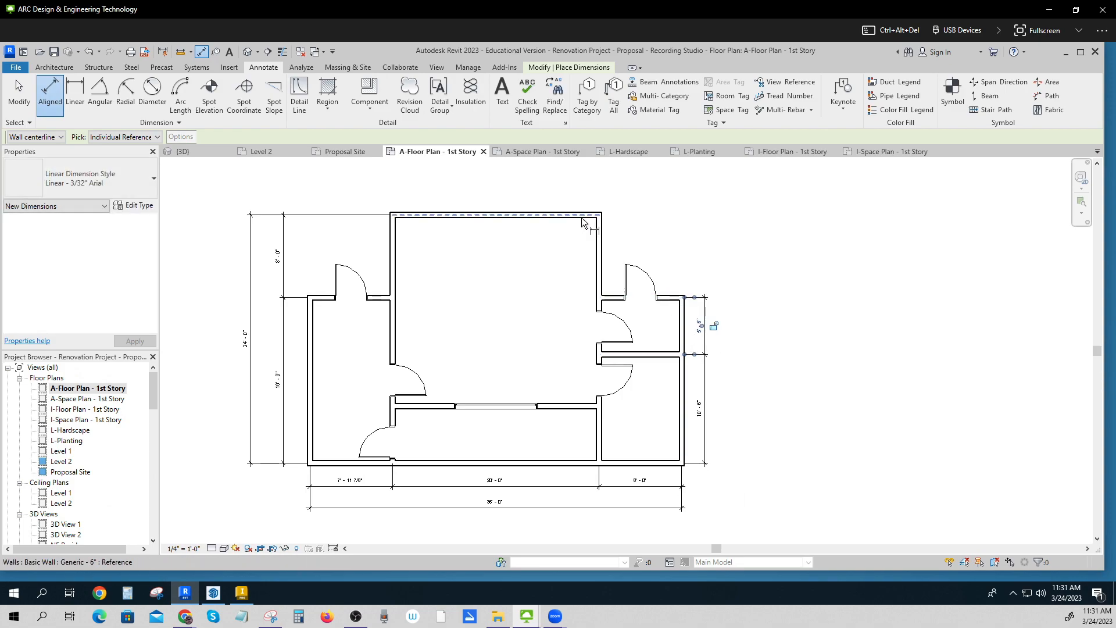
- Extend the right dimension line from the central room's upper wall to the right wing's upper wall, and leave the dimension command
left_click(582, 220)
left_click(668, 298)
left_click(703, 298)
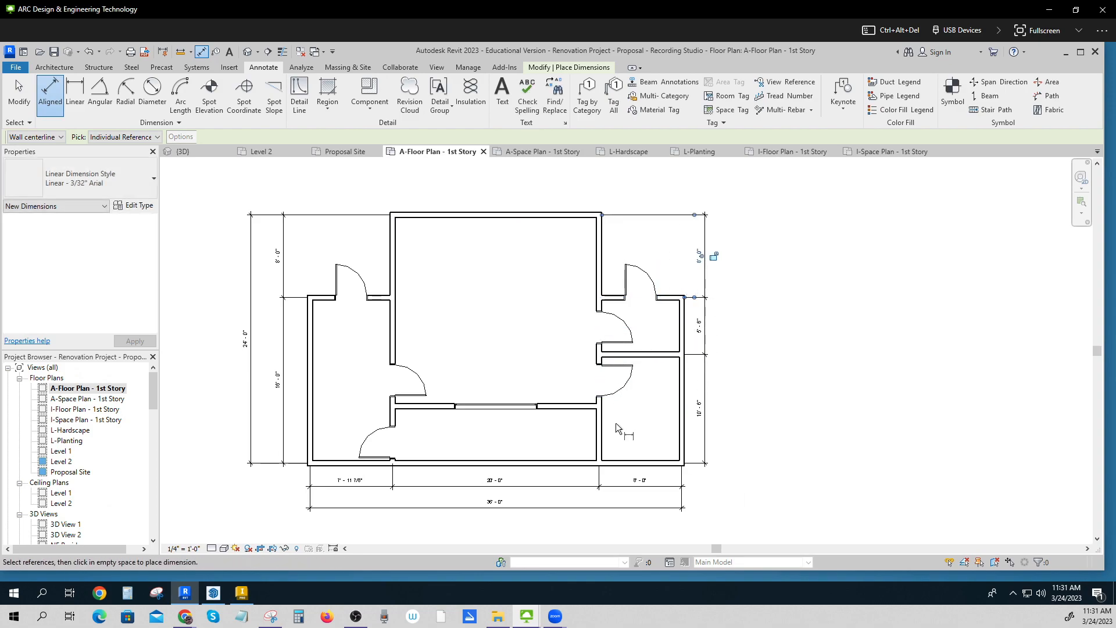
left_click(574, 214)
key("Escape")
key("Escape")
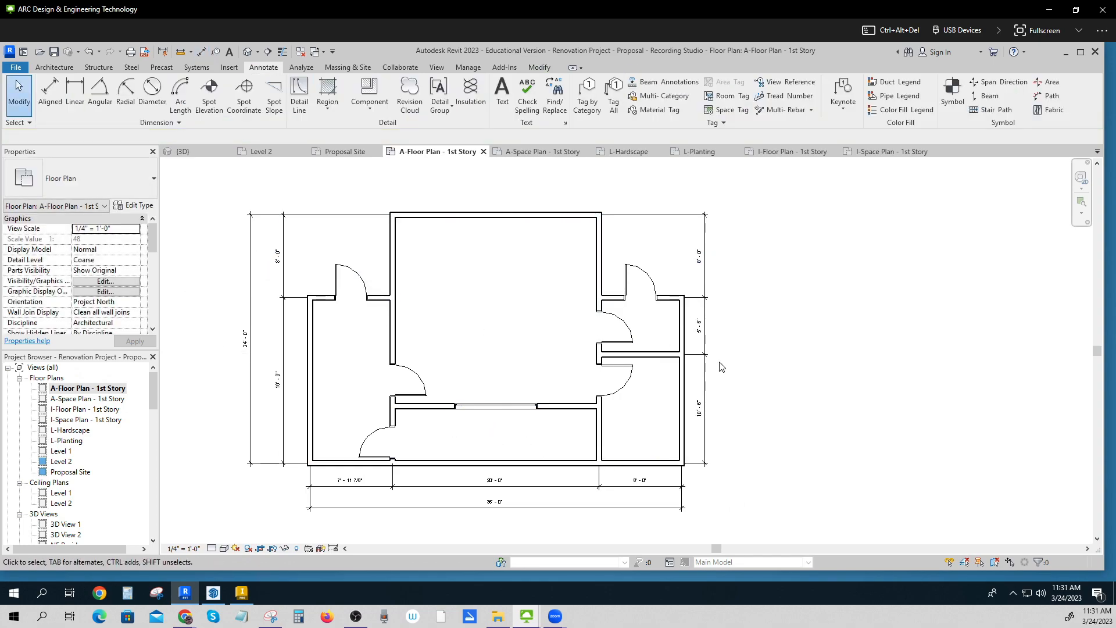
- Dimension from the left wing's outer wall to its upper door's centre, placing the aligned dimension above the left wing
left_click(50, 93)
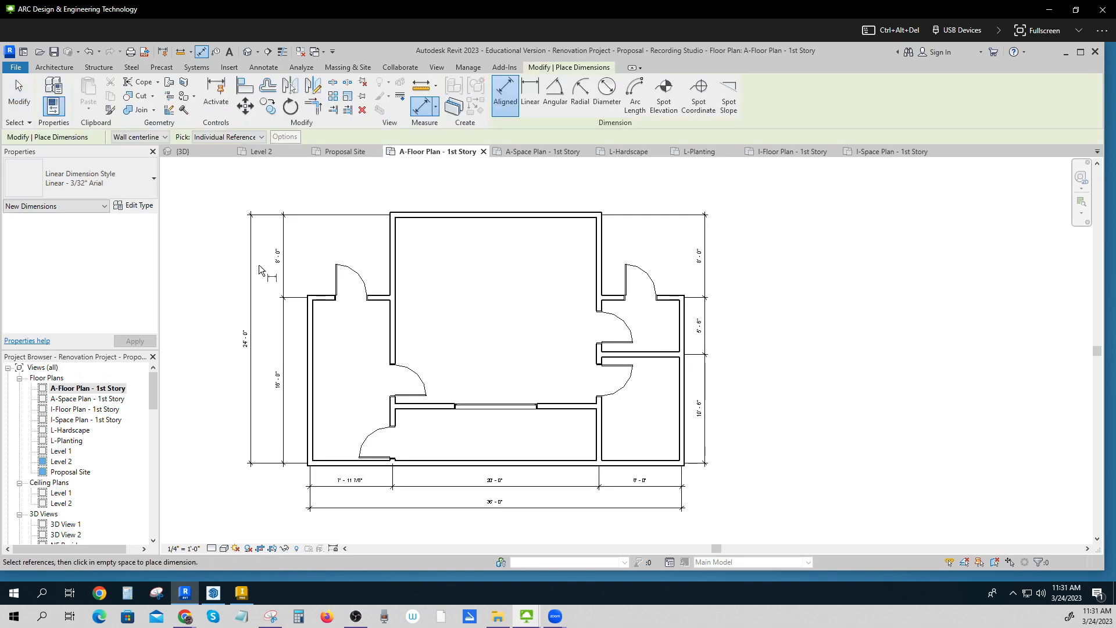
left_click(310, 311)
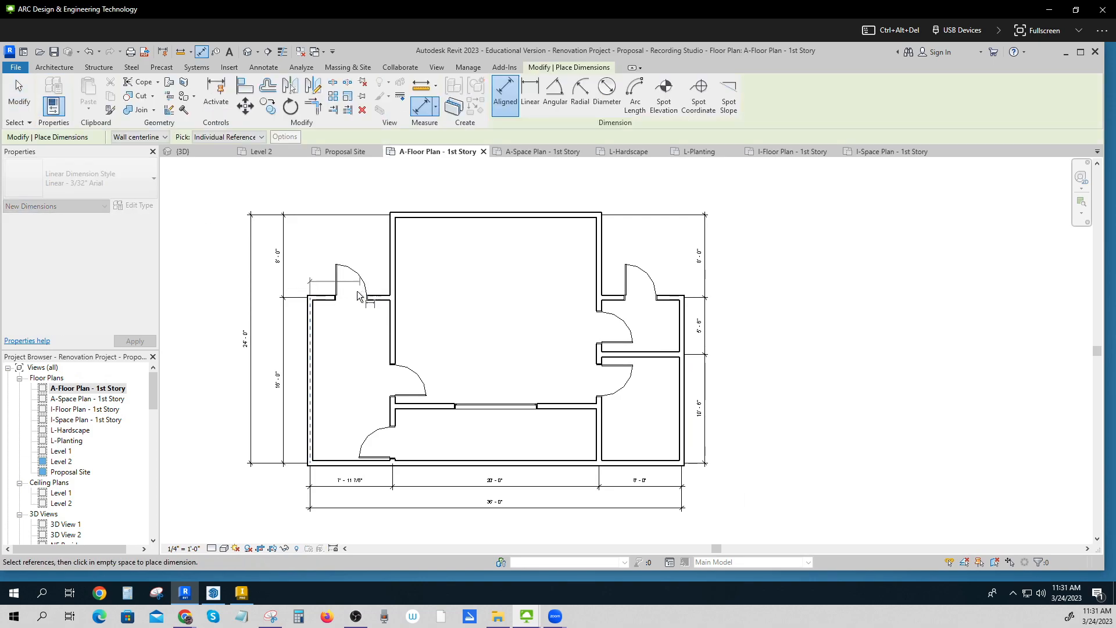
left_click(354, 277)
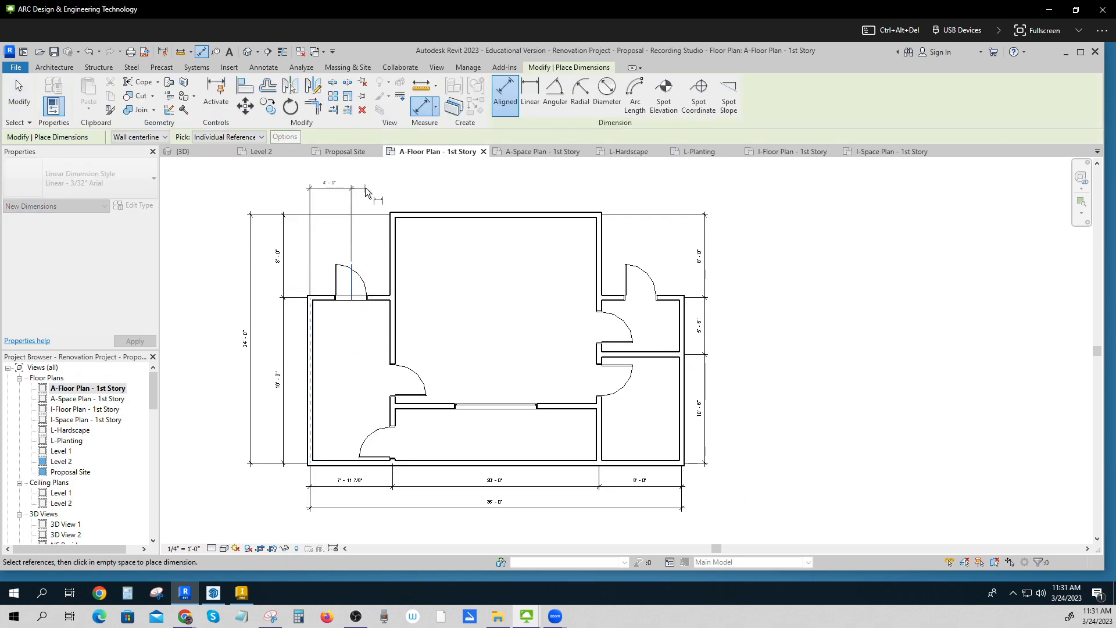
left_click(365, 186)
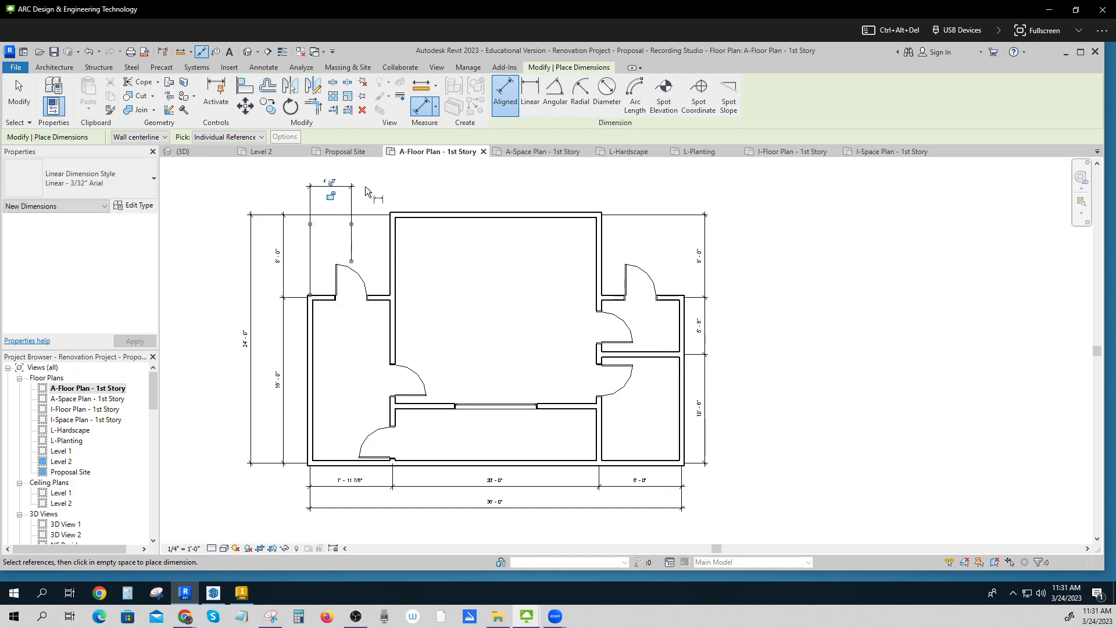
- Dimension from the right wing's outer wall to its upper door's centre, in line with the left door dimension
left_click(683, 310)
left_click(639, 262)
left_click(634, 183)
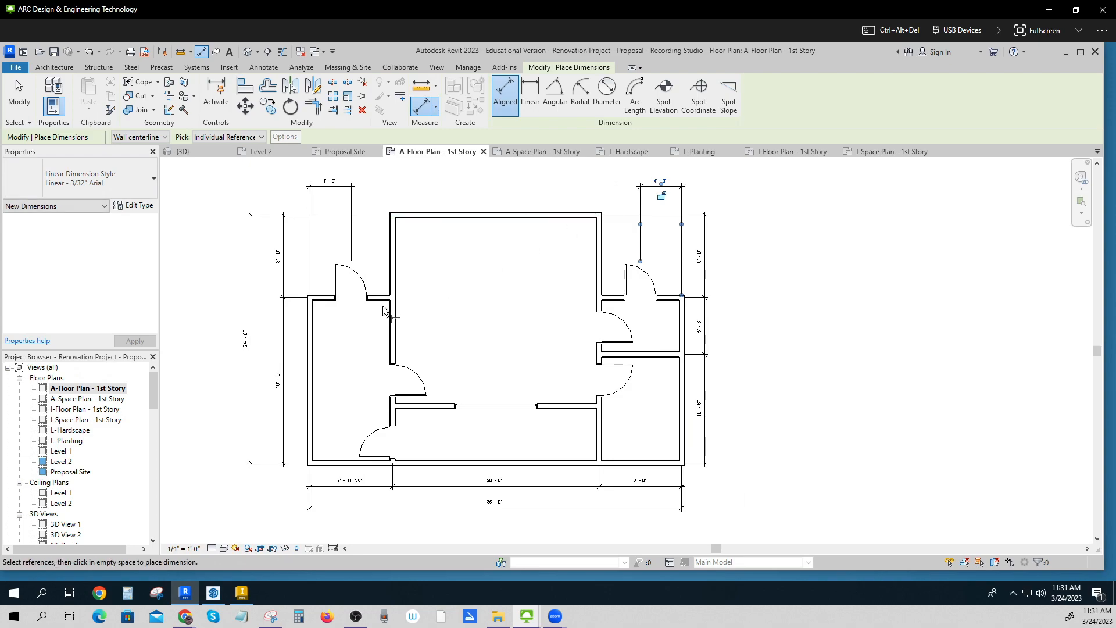
- Dimension the widths of the left wing and the central room in one row above the door dimensions
left_click(312, 314)
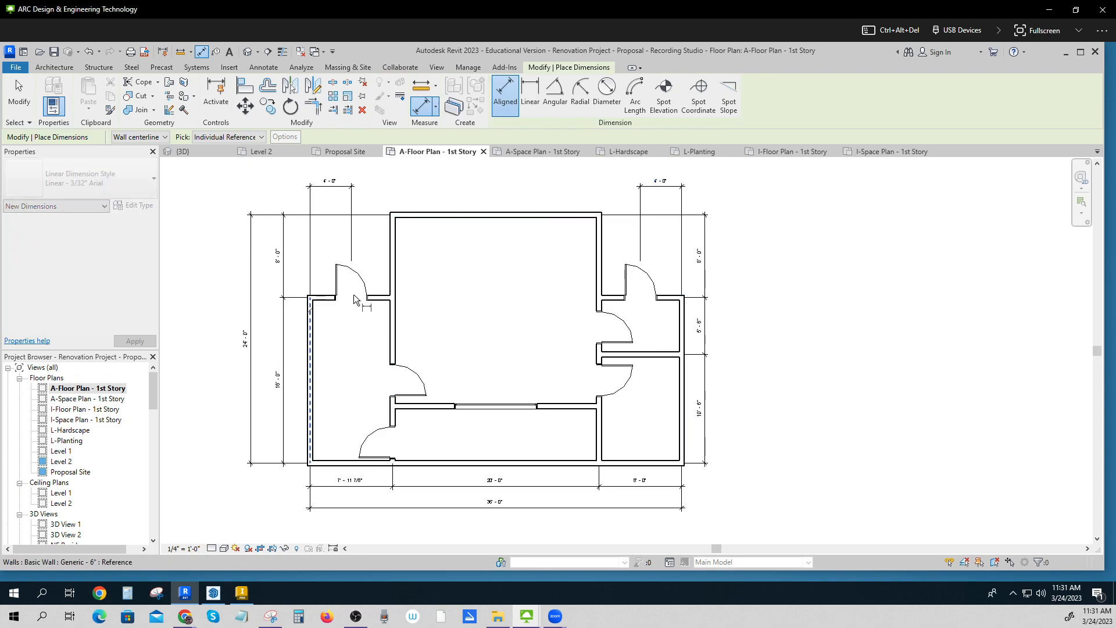
left_click(400, 169)
left_click(392, 229)
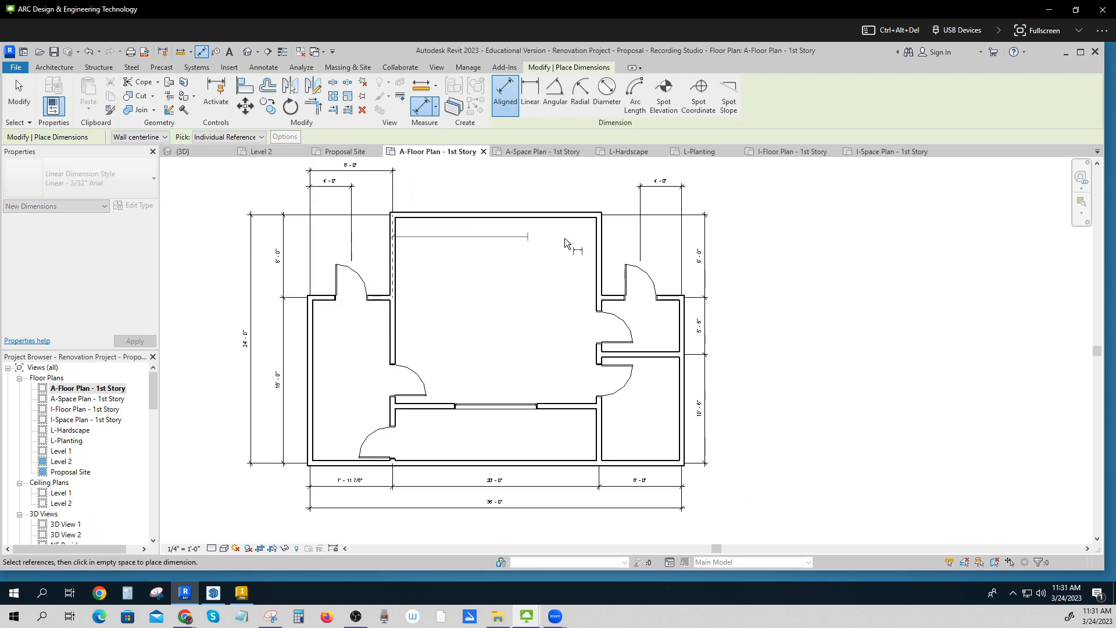
left_click(599, 240)
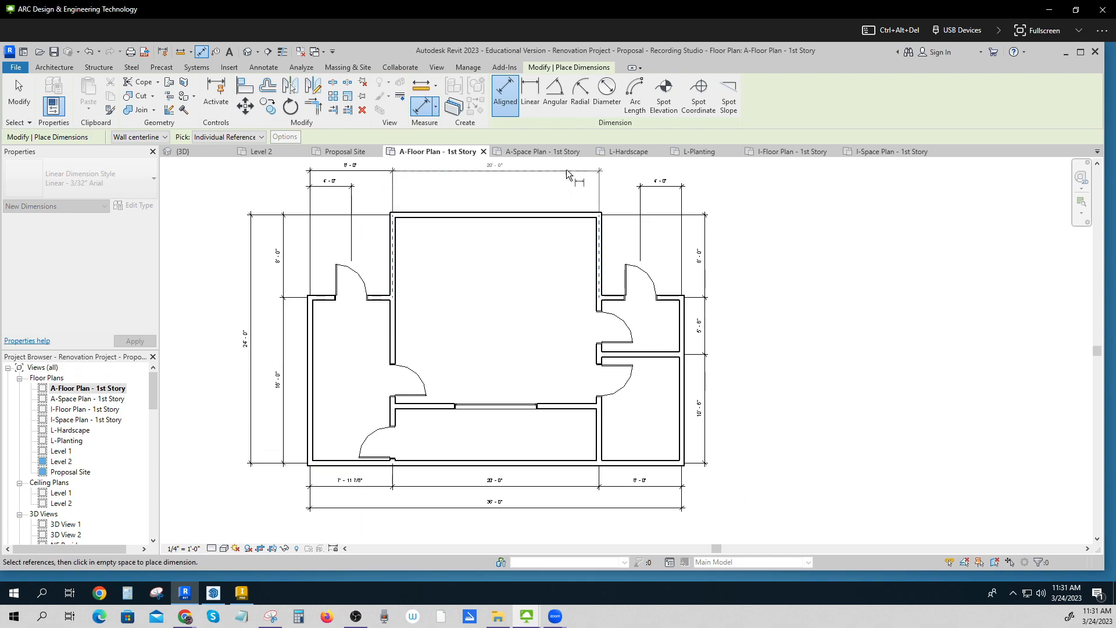
left_click(567, 169)
- Dimension the right wing's width in line with the upper row of width dimensions, and leave the dimension command
left_click(599, 242)
left_click(682, 311)
left_click(655, 169)
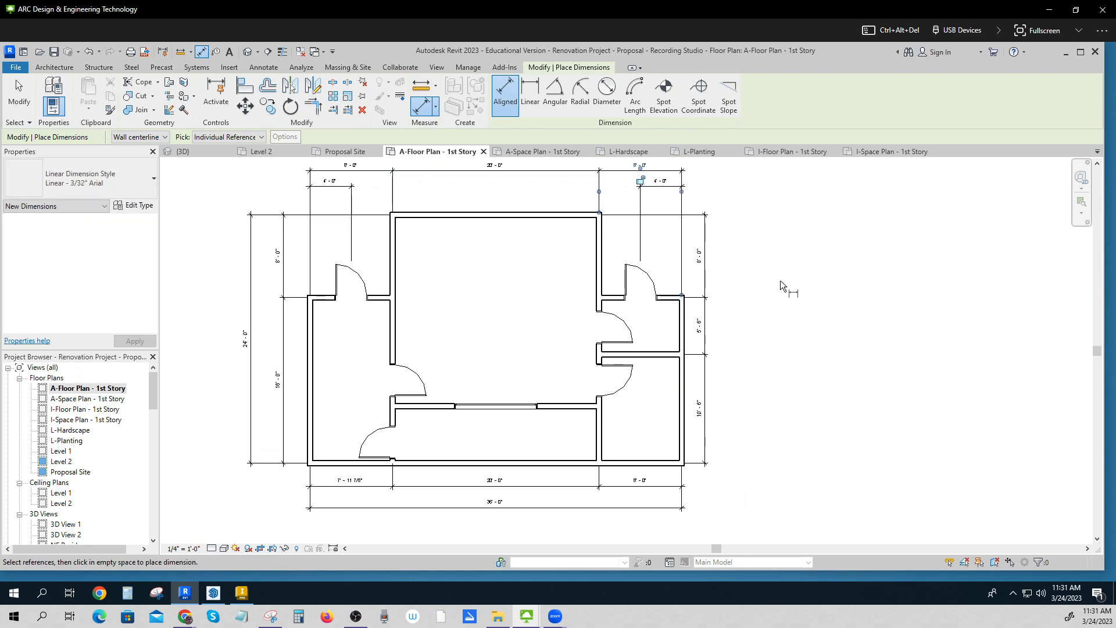
key("Escape")
key("Escape")
scroll(788, 290, "down", 1)
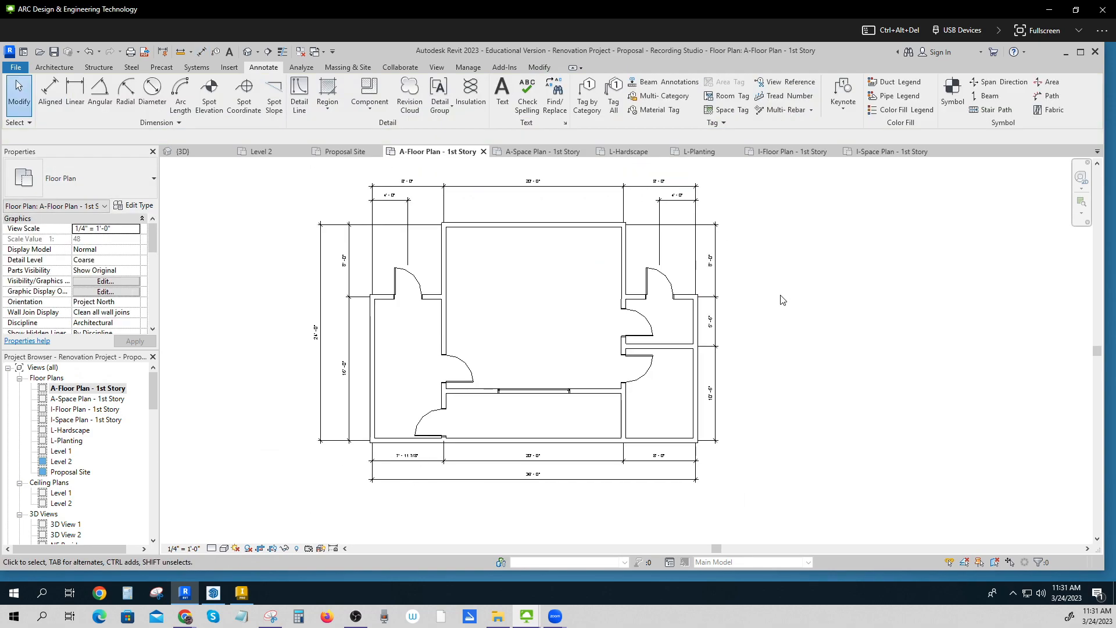
middle_click_drag(783, 300, 800, 321)
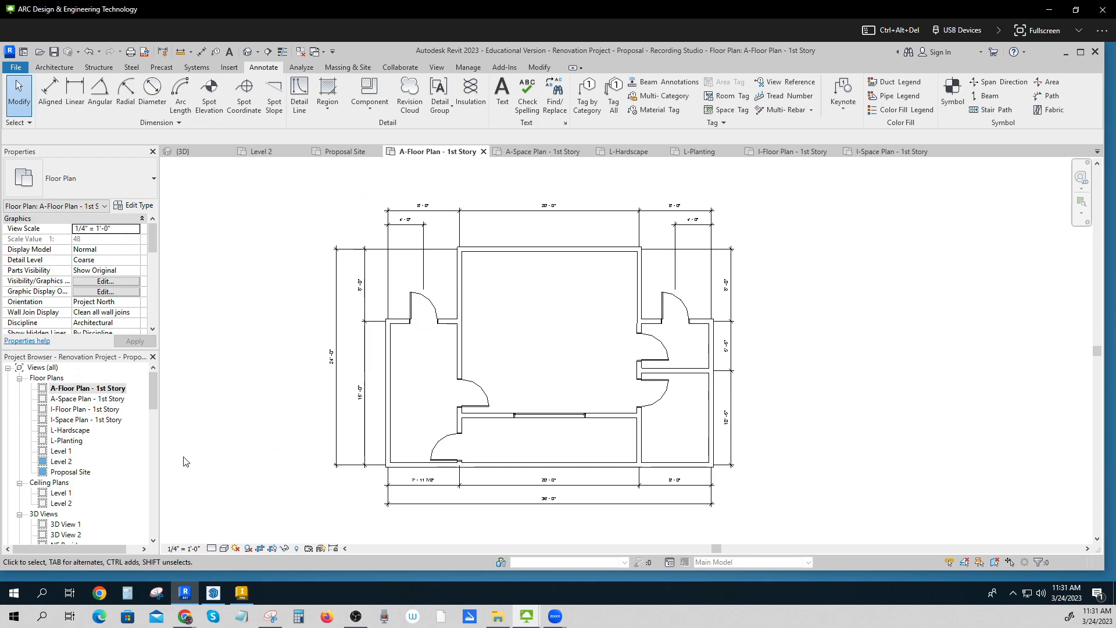
- Open the A-Space Plan - 1st Story view and start the Space command, agreeing to load a space tag family
double_click(80, 400)
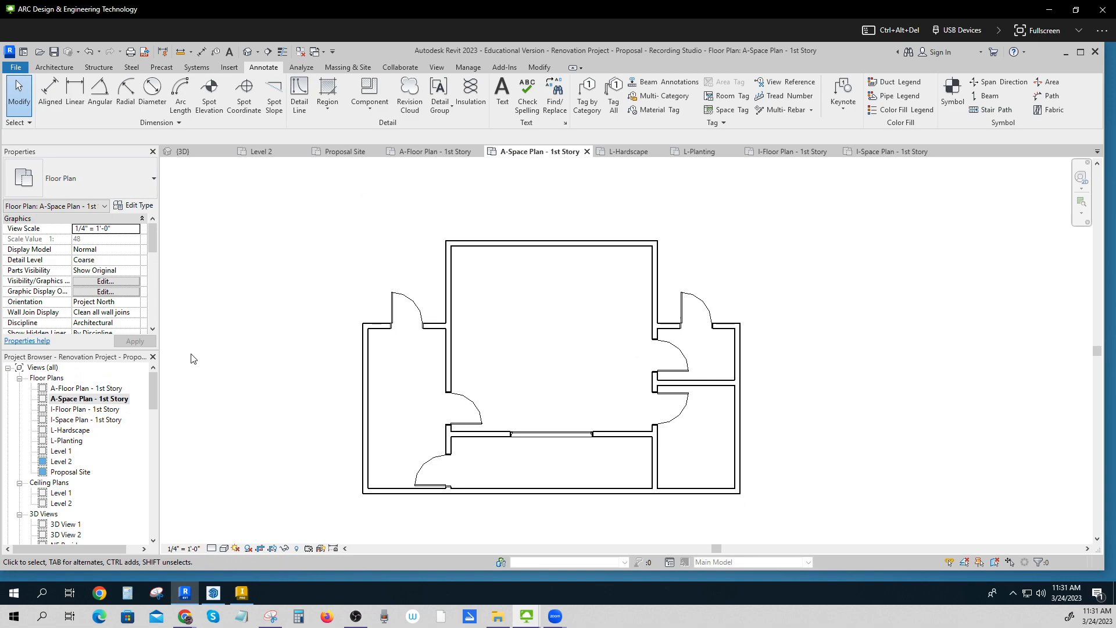
left_click(301, 68)
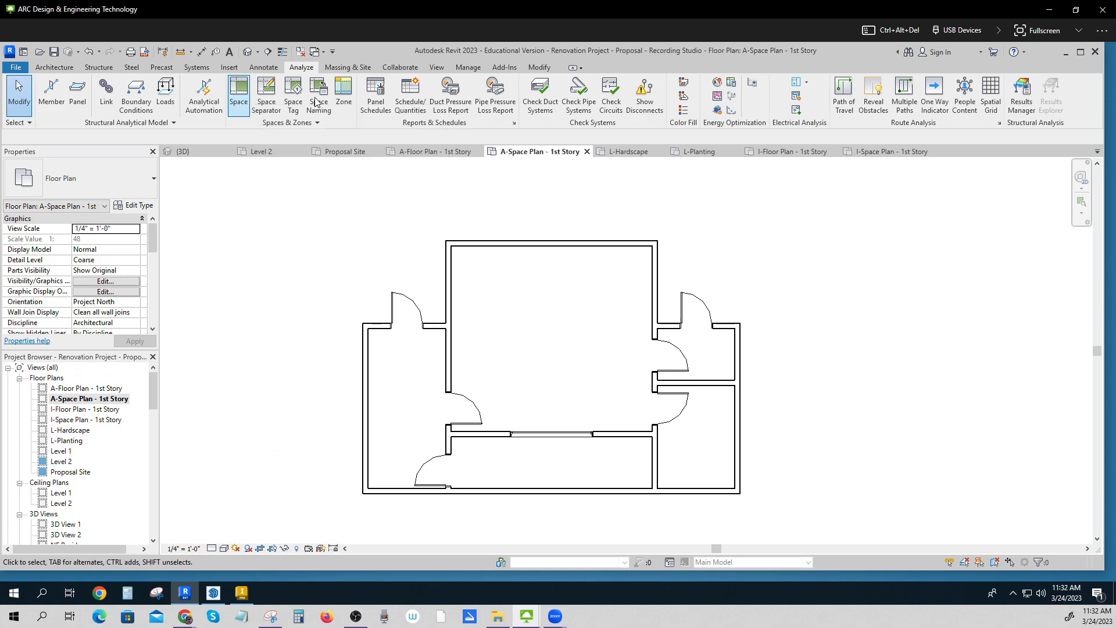
left_click(238, 90)
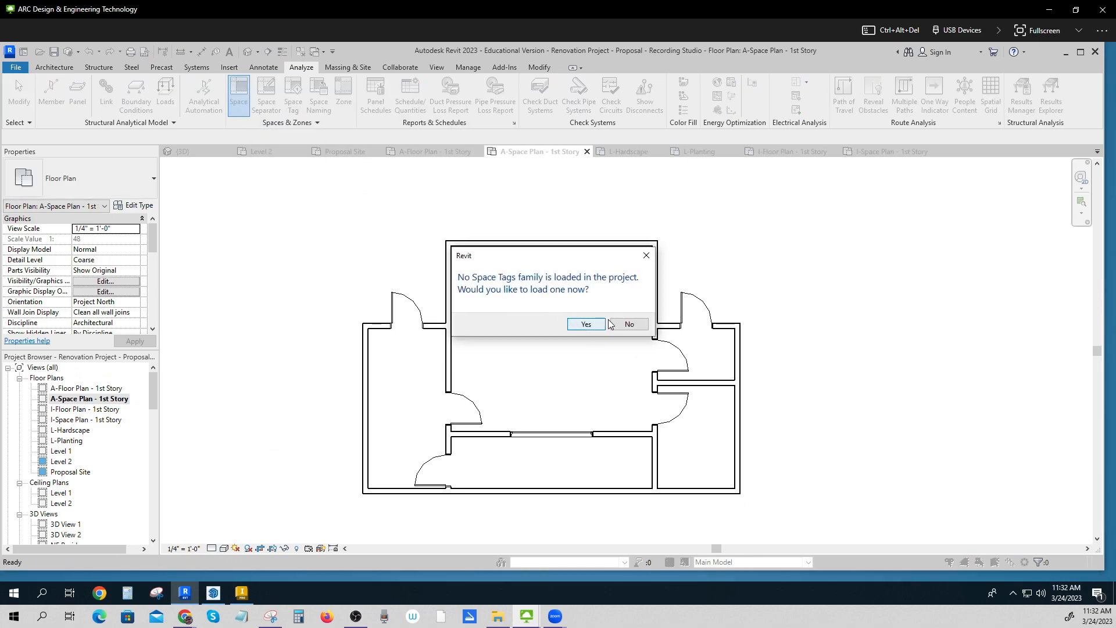
left_click(586, 325)
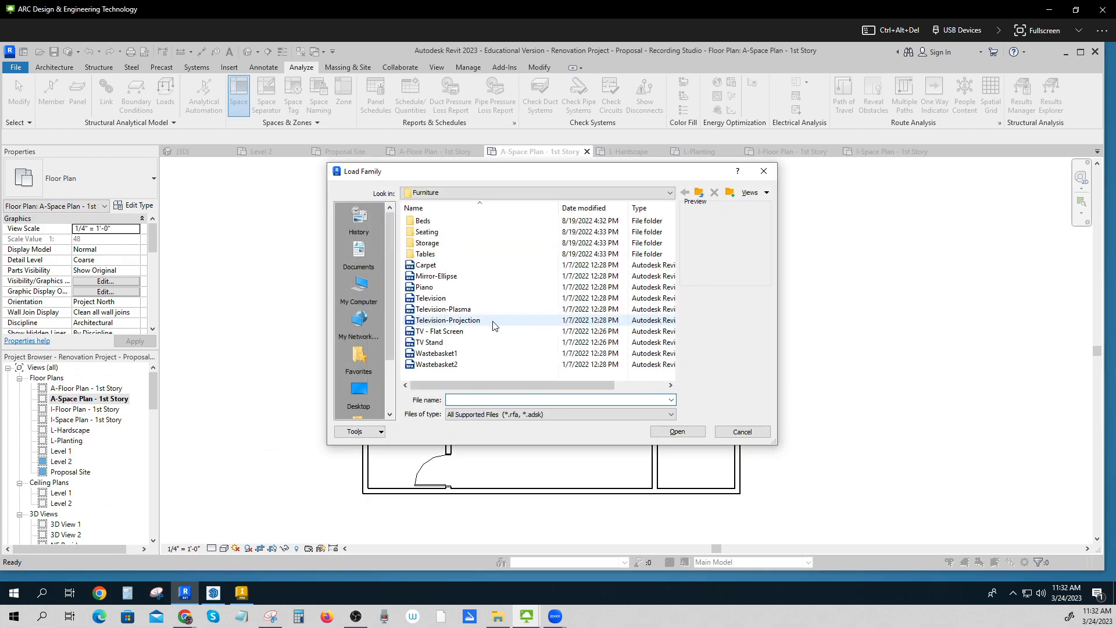
- Look through the English-Imperial library's Annotations folder and its Architectural subfolder for a space tag family
left_click(670, 193)
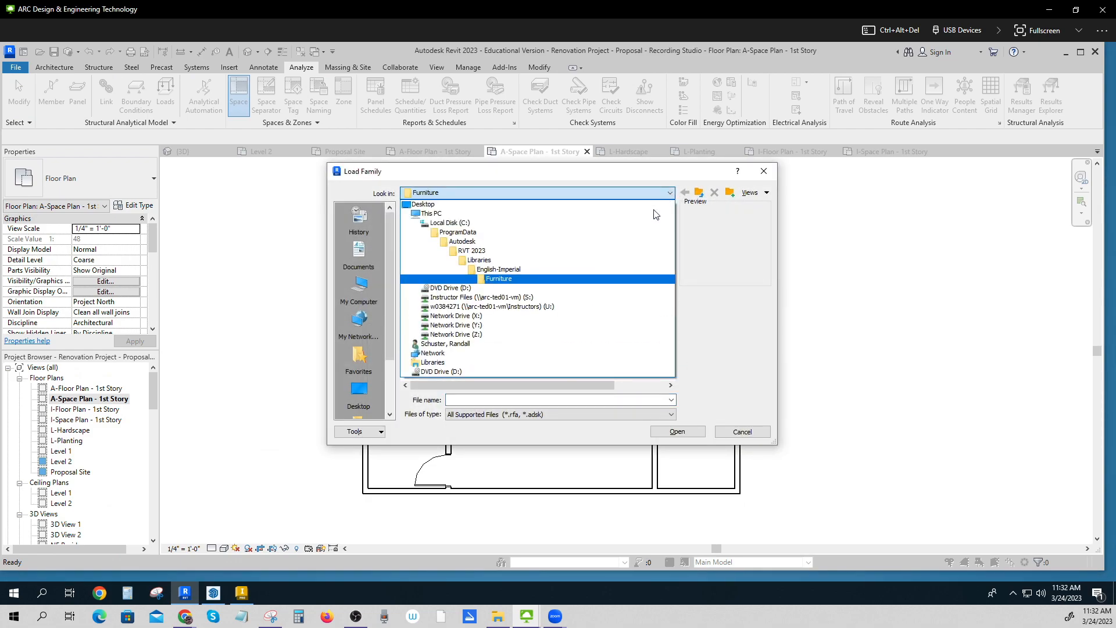
left_click(499, 269)
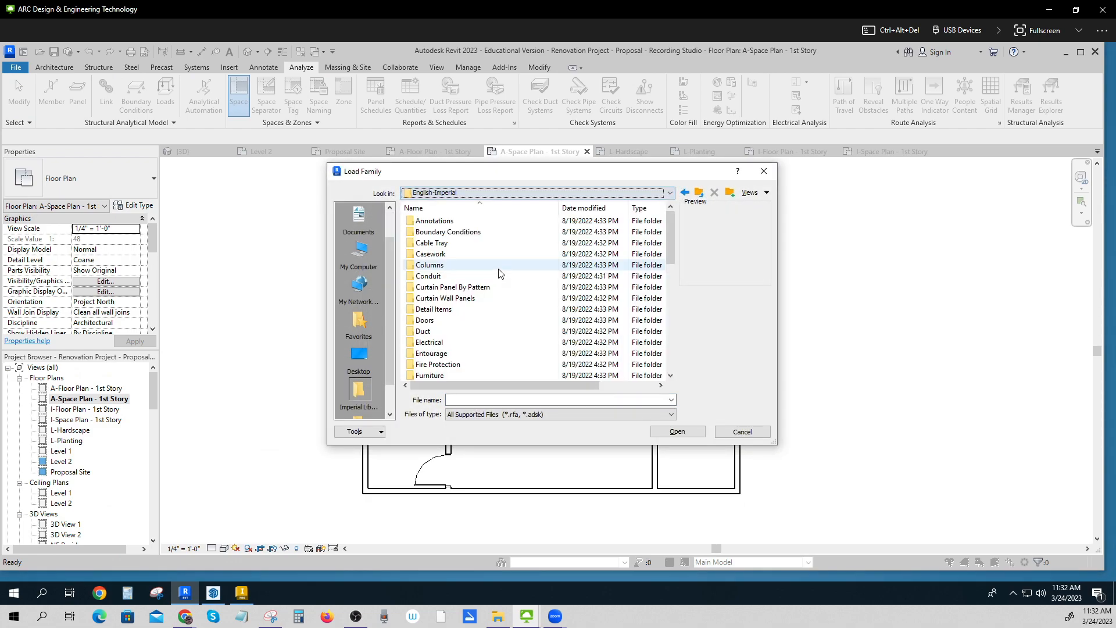
double_click(445, 221)
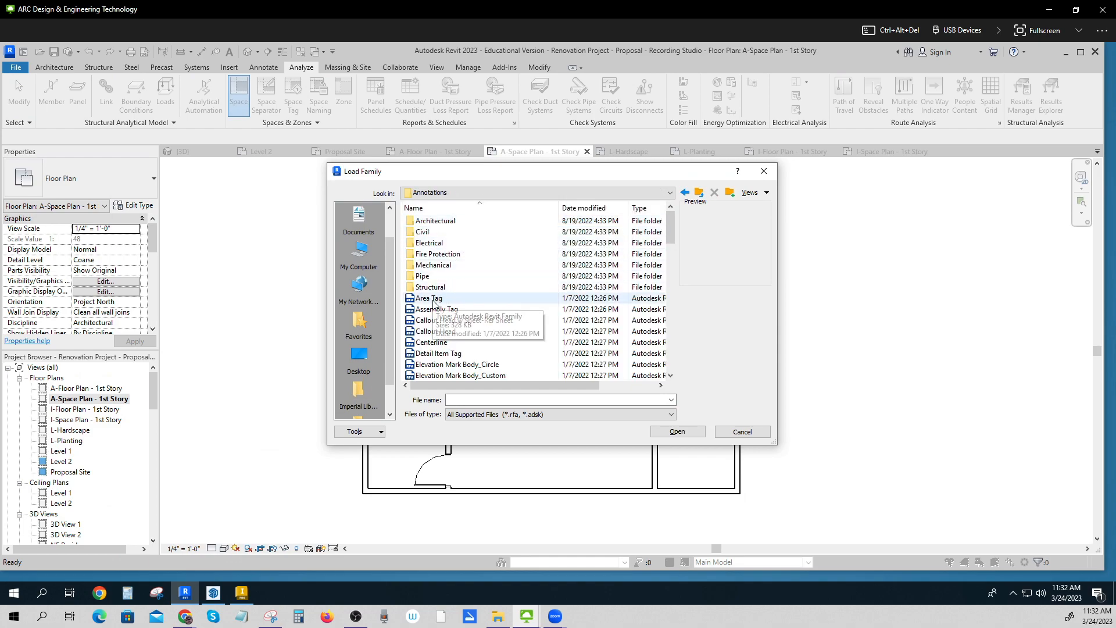
scroll(434, 305, "down", 9)
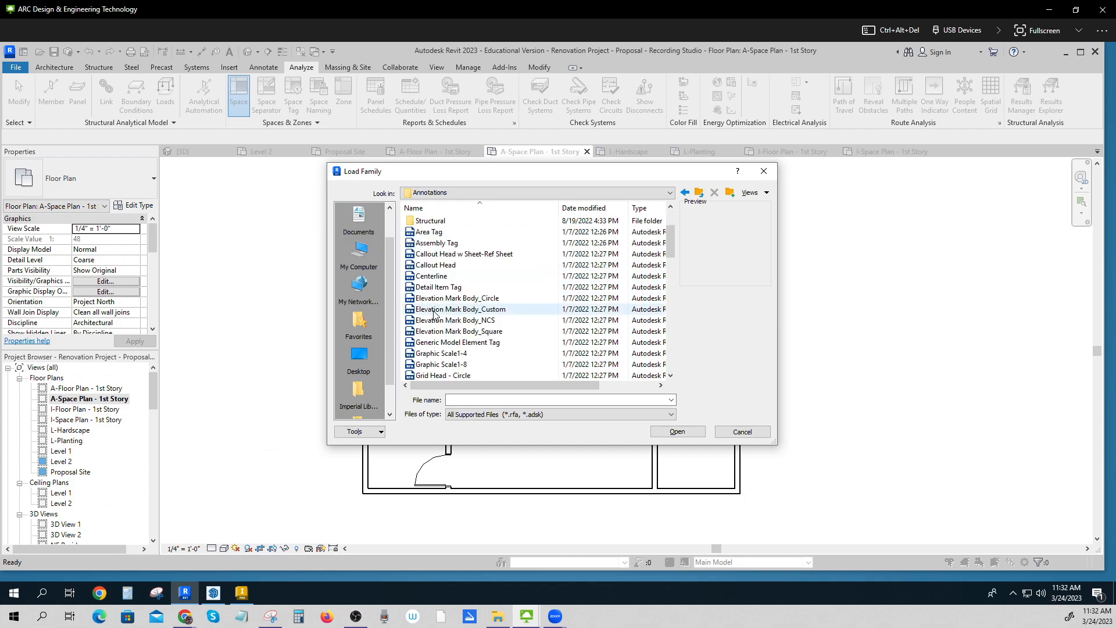
scroll(456, 344, "up", 9)
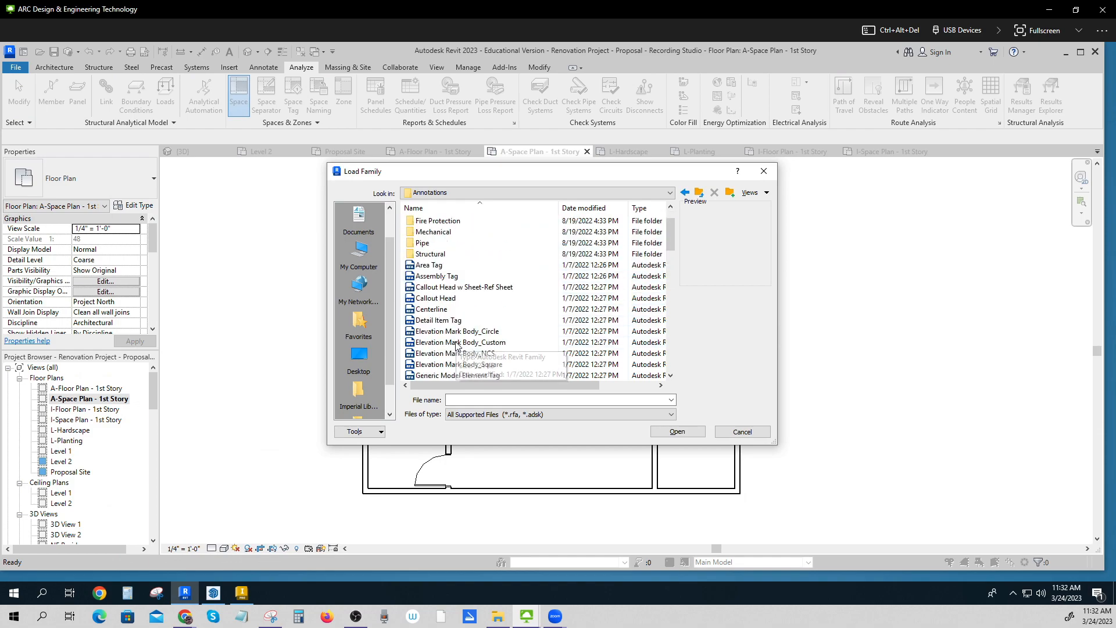
double_click(437, 224)
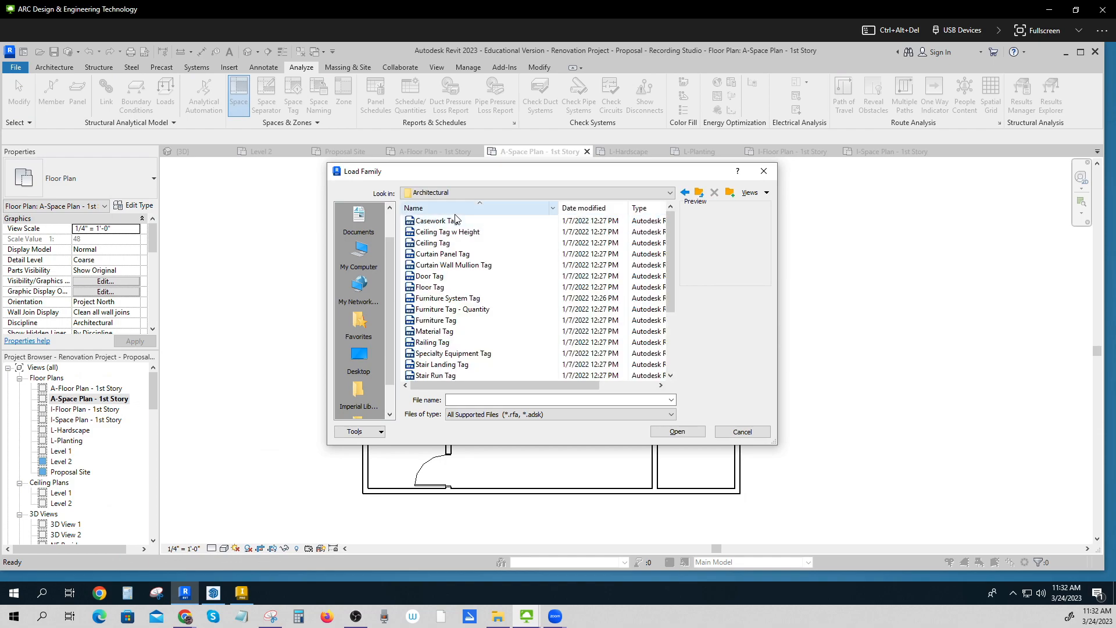
scroll(451, 273, "down", 3)
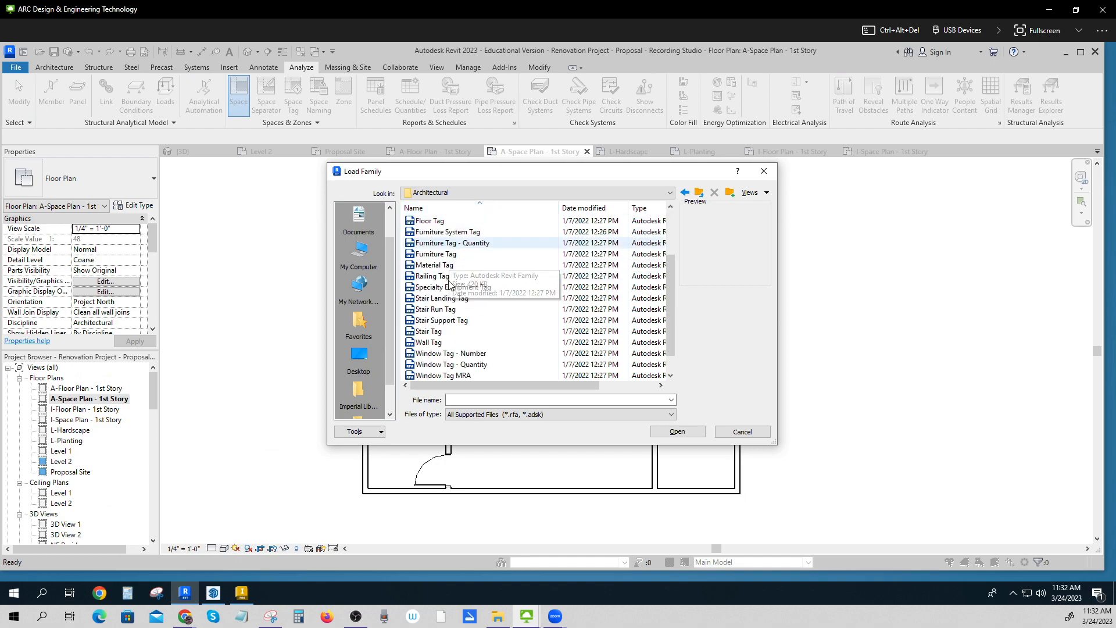
scroll(451, 285, "up", 3)
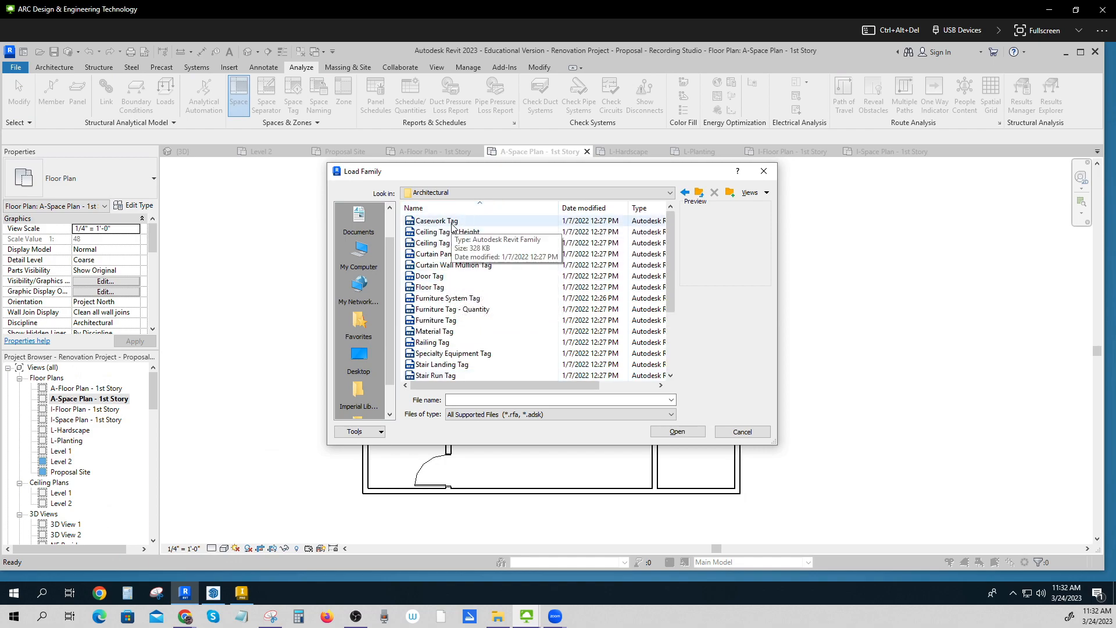
left_click(686, 193)
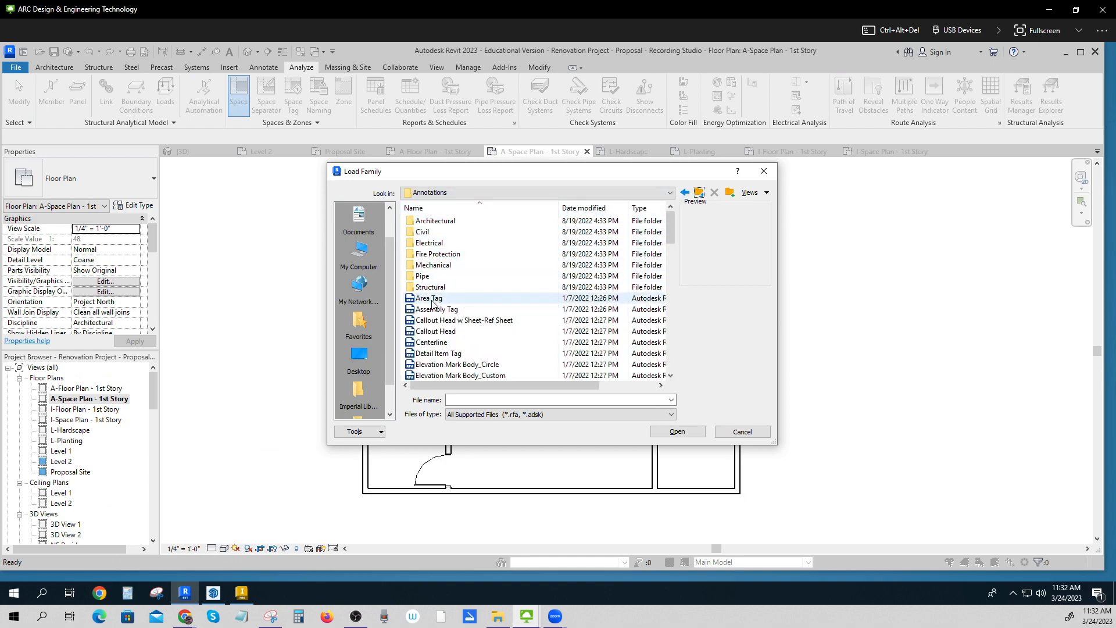
scroll(433, 302, "down", 8)
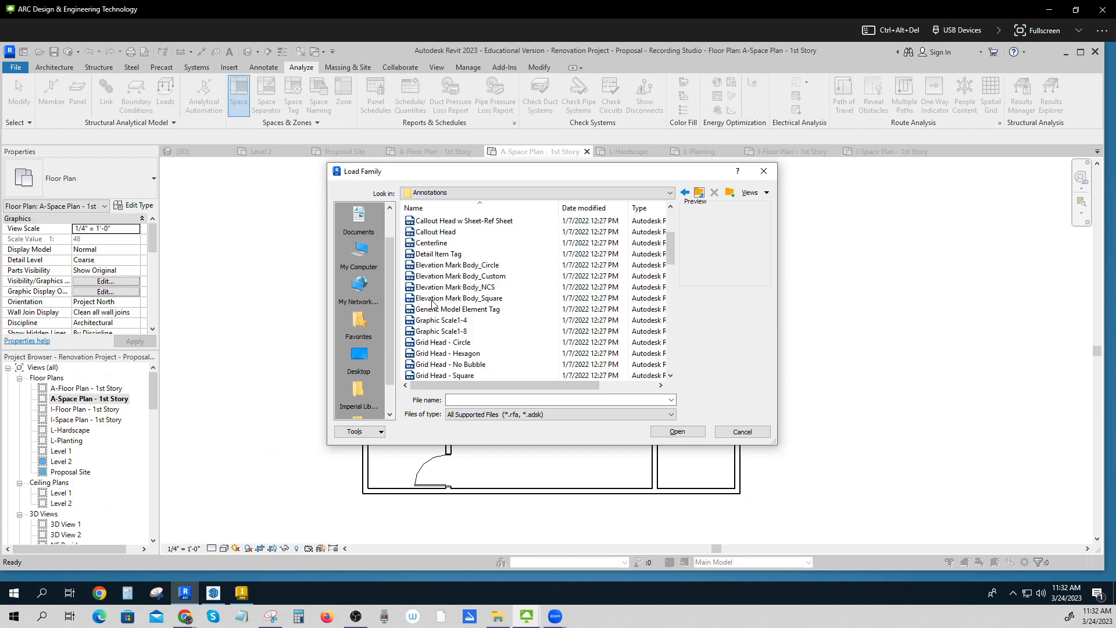
scroll(433, 303, "down", 6)
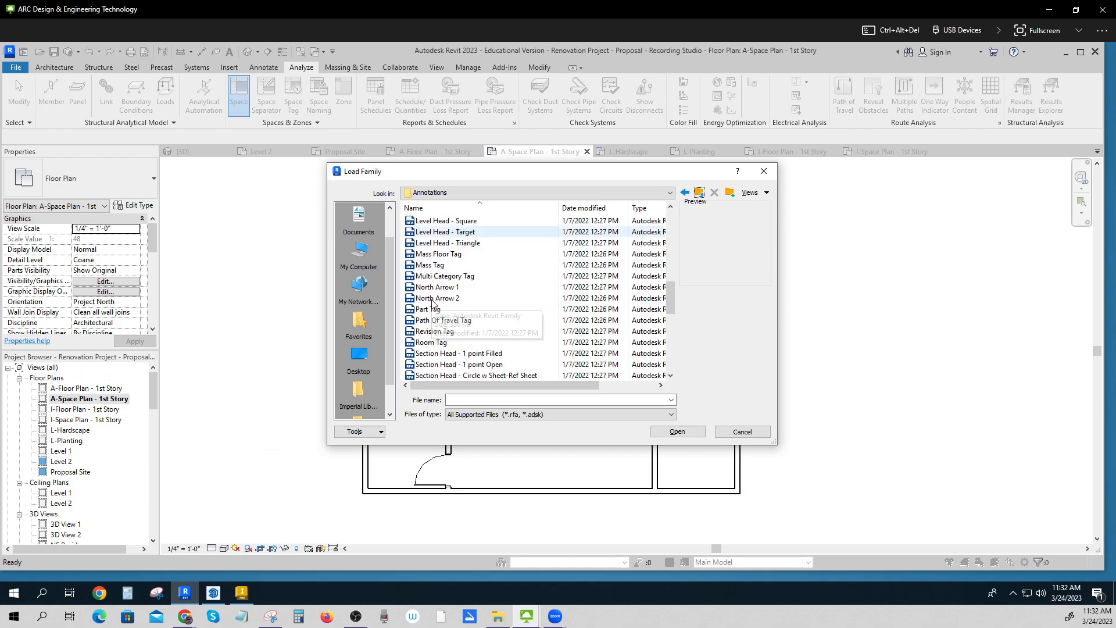
scroll(436, 302, "down", 3)
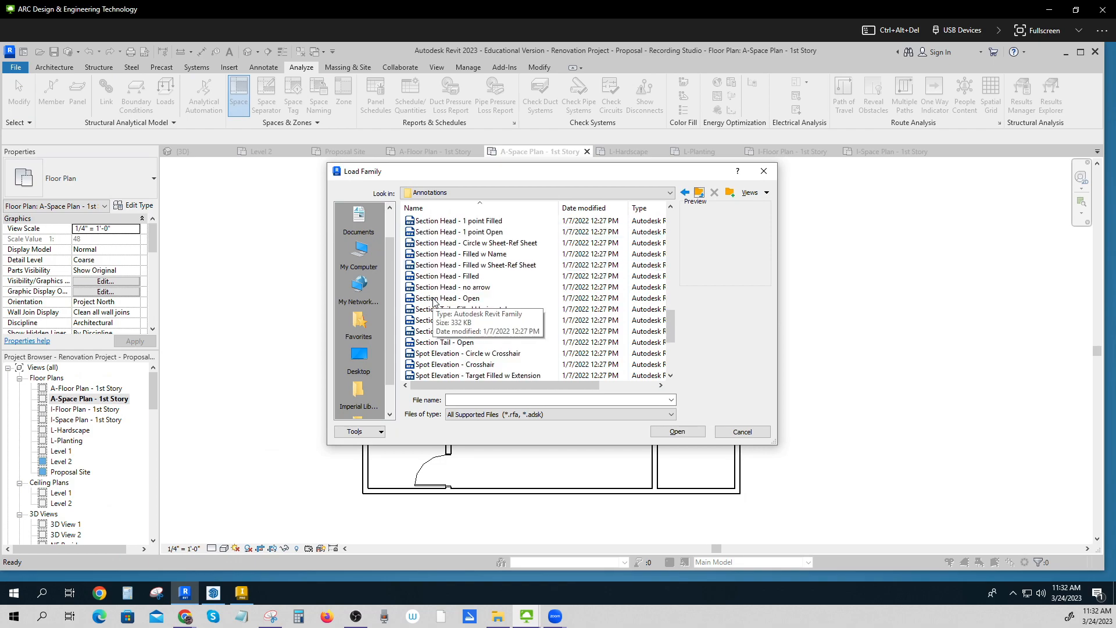
scroll(487, 278, "down", 3)
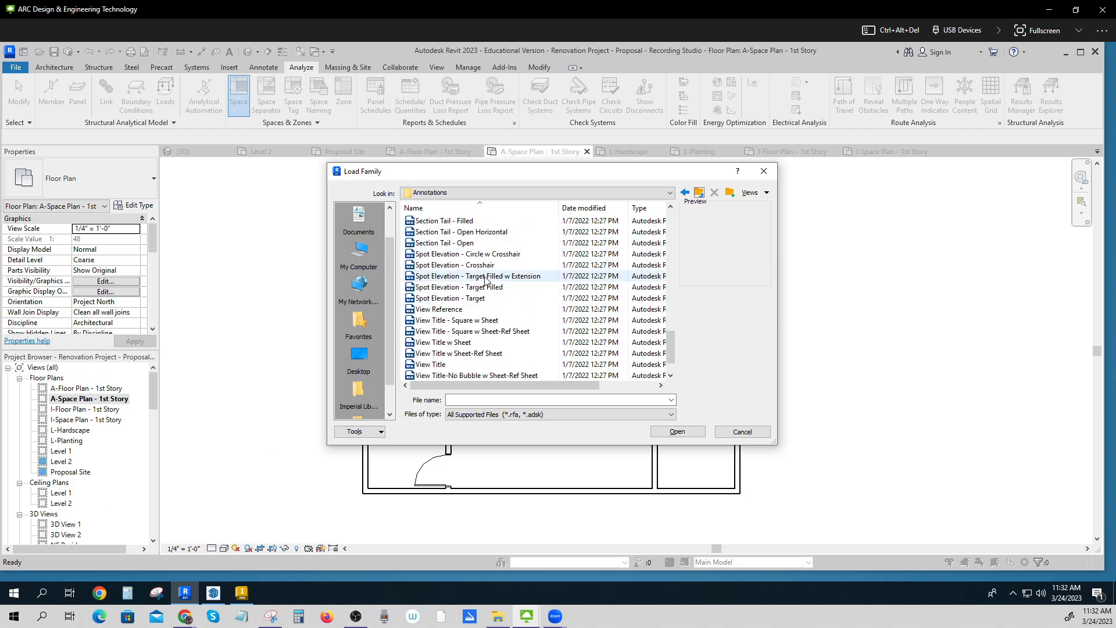
- Load the Room Tag family from the Annotations folder, overwriting the existing version, and cancel loading any further family
left_click(699, 194)
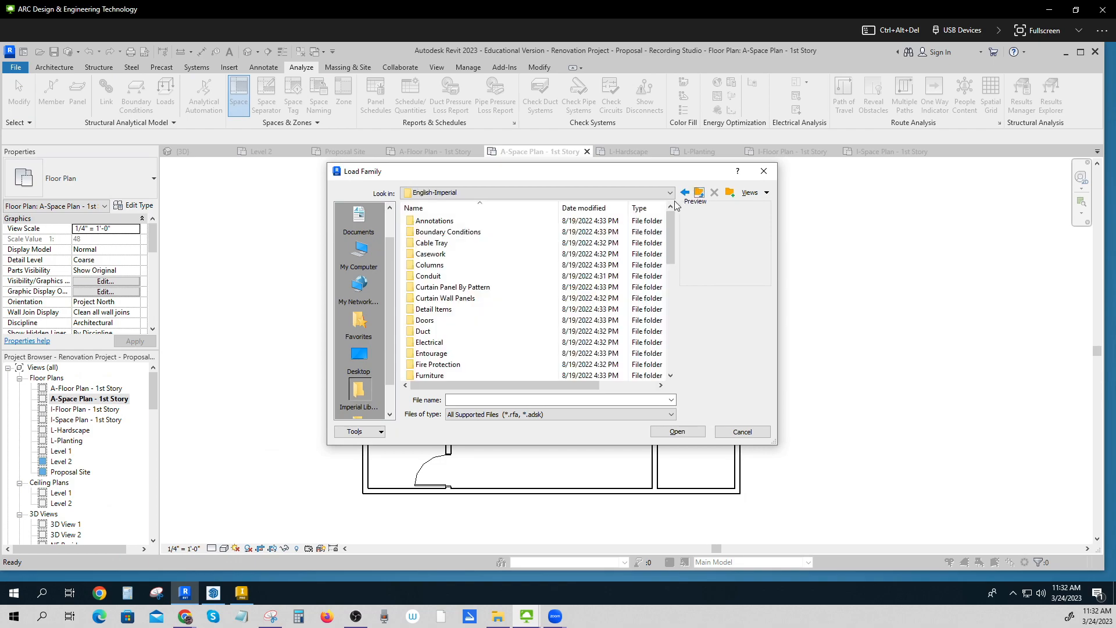
double_click(455, 223)
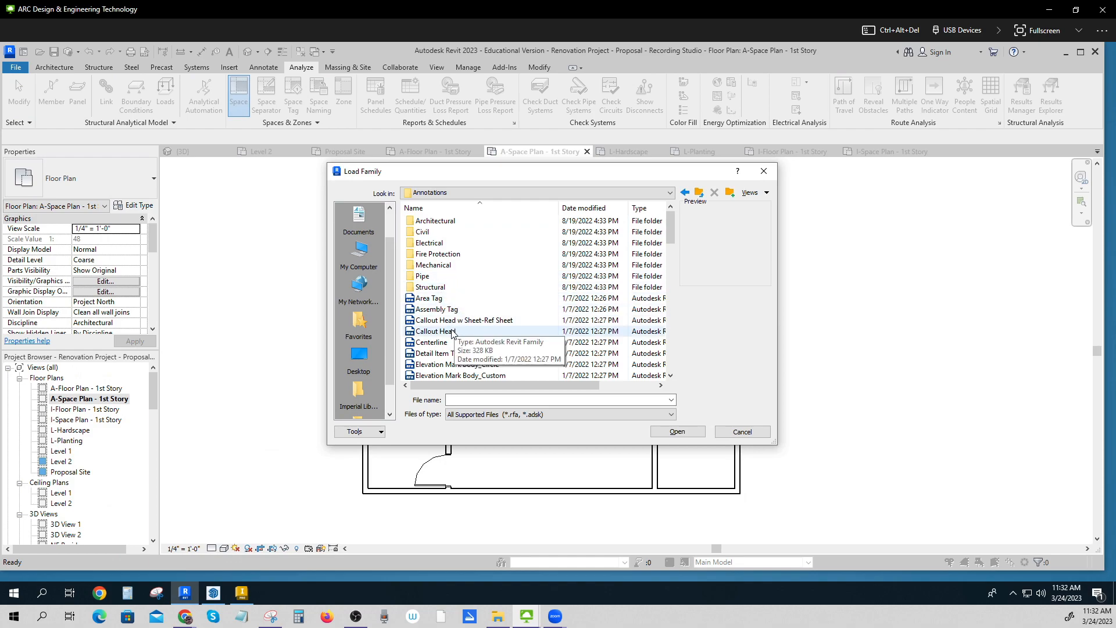
scroll(442, 301, "down", 8)
scroll(457, 298, "down", 4)
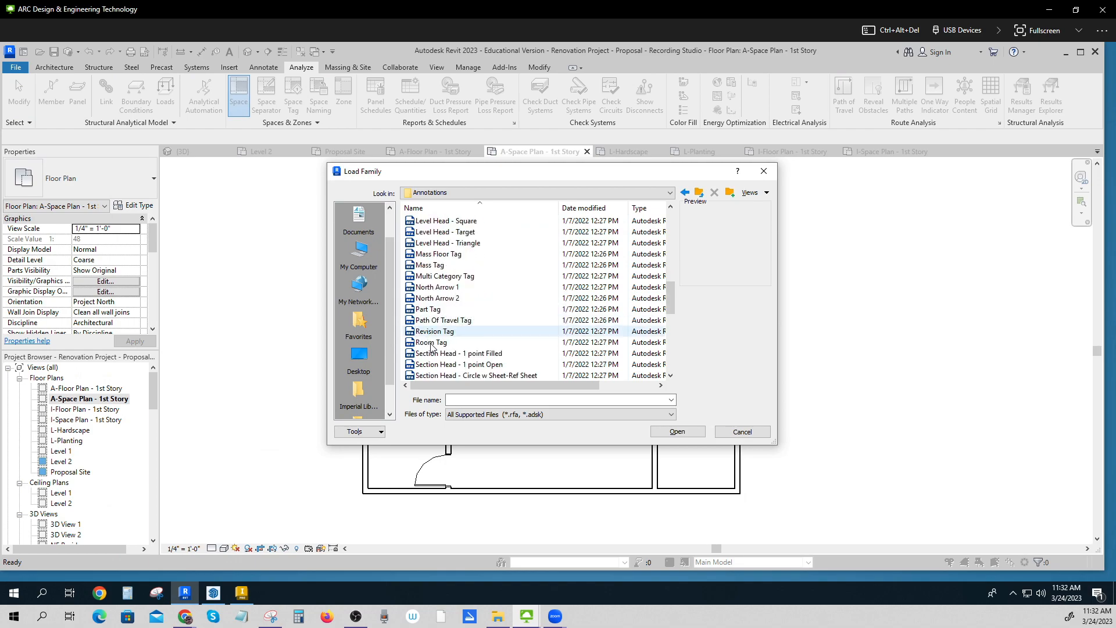
left_click(431, 343)
left_click(677, 431)
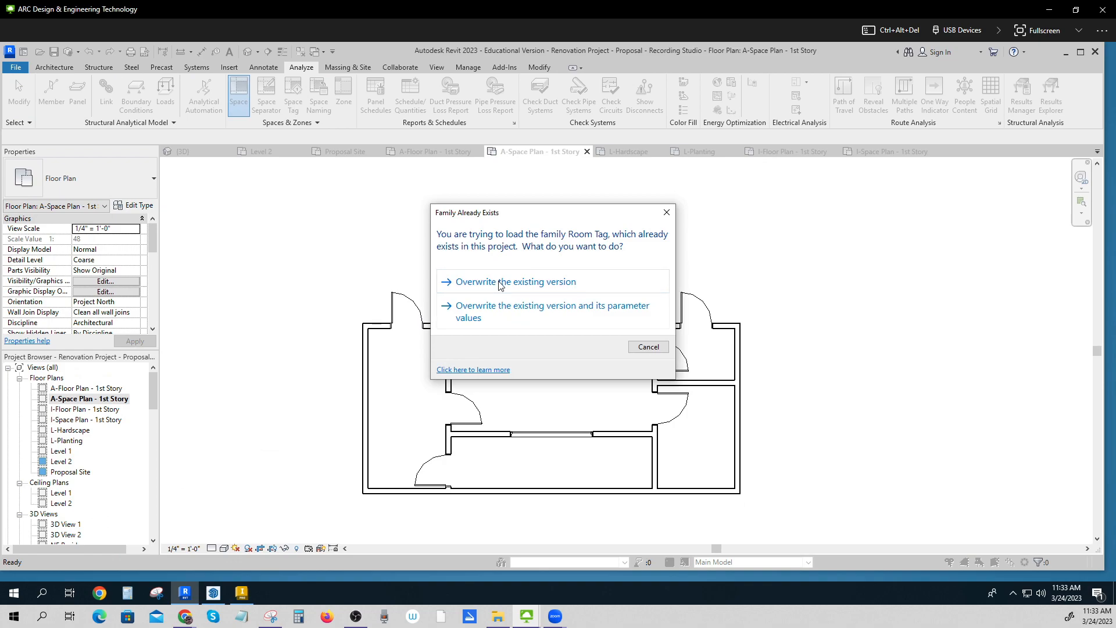
left_click(500, 286)
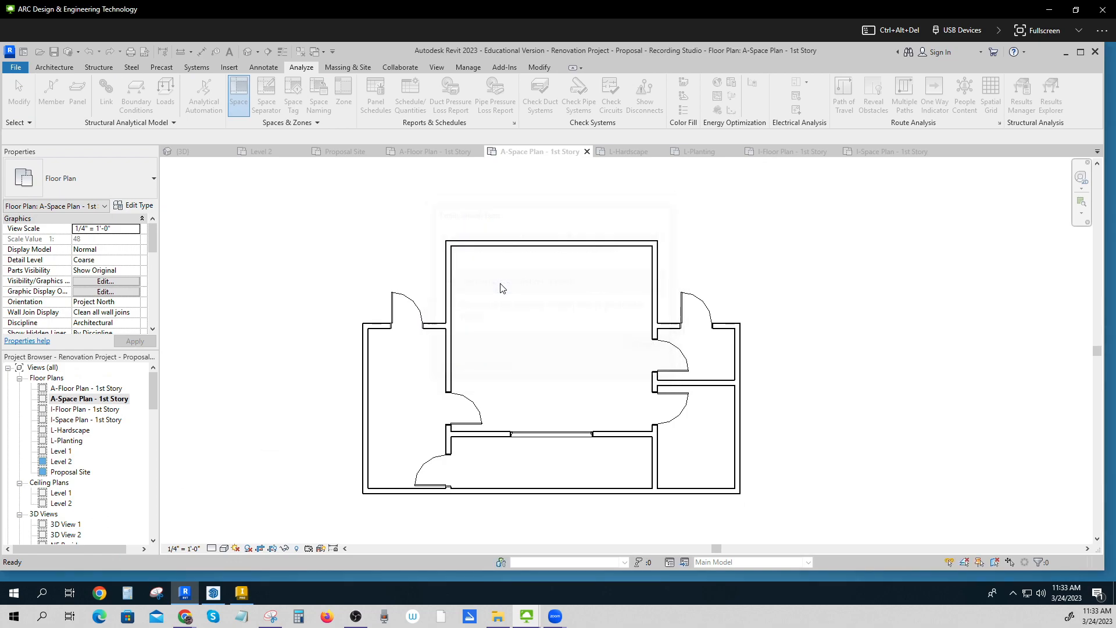
left_click(590, 351)
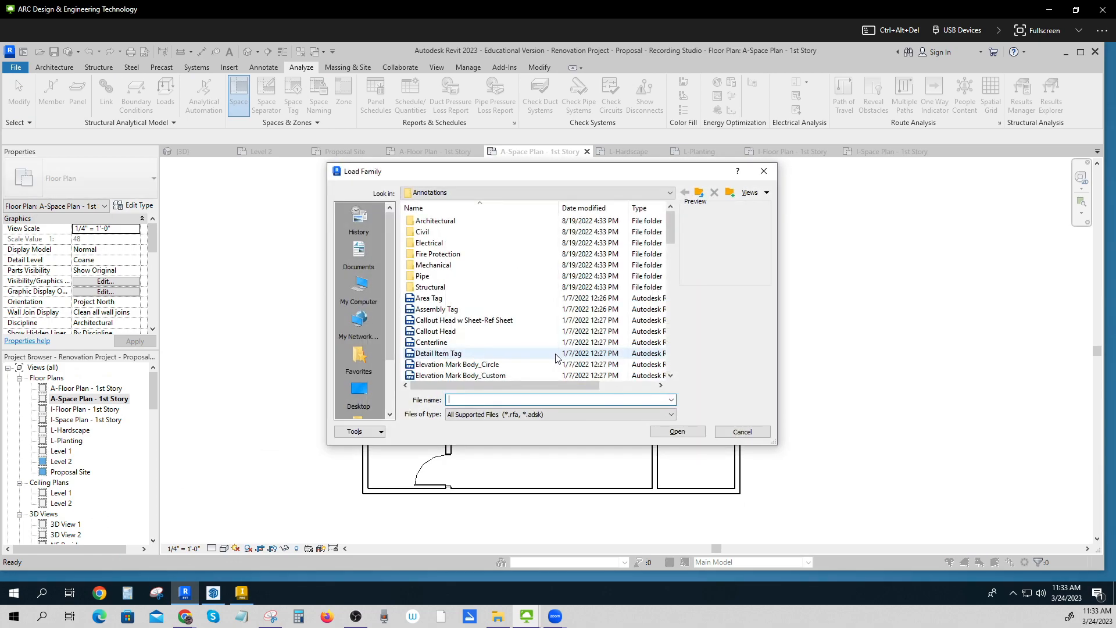
left_click(742, 432)
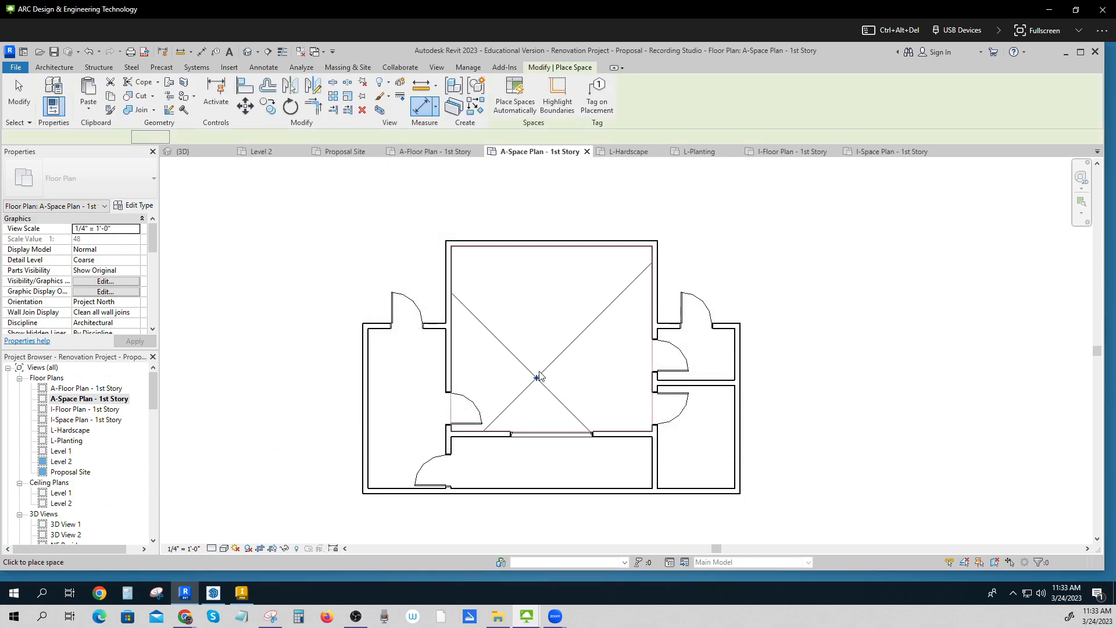
- Place a space in each of the five enclosed rooms of the first-story plan and leave the Space command
left_click(556, 346)
left_click(541, 461)
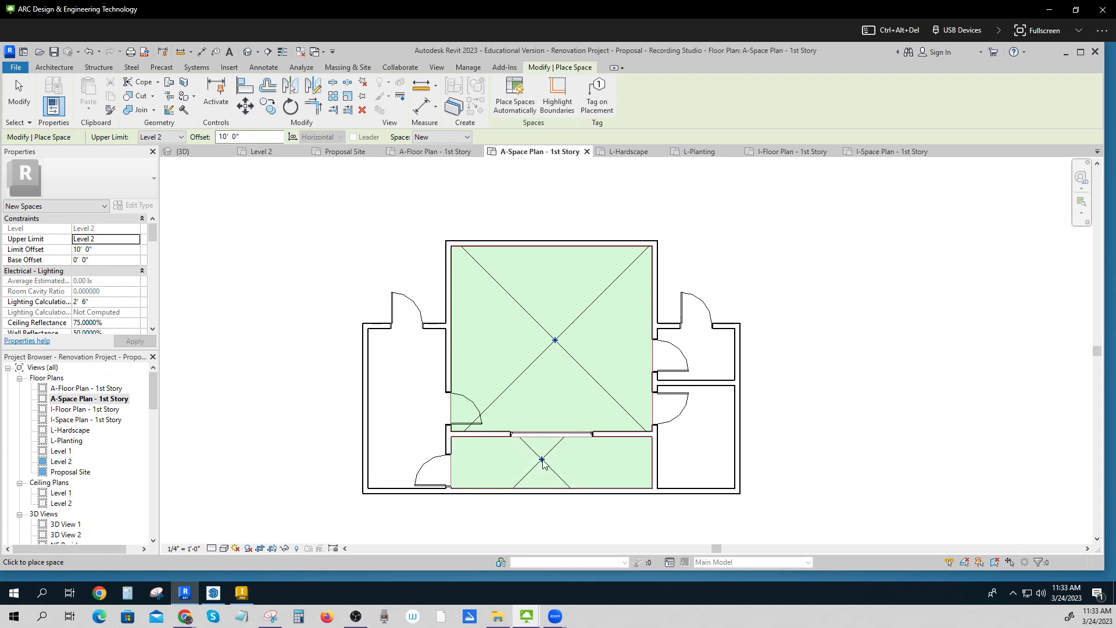
left_click(693, 452)
left_click(410, 401)
left_click(702, 355)
left_click(703, 357)
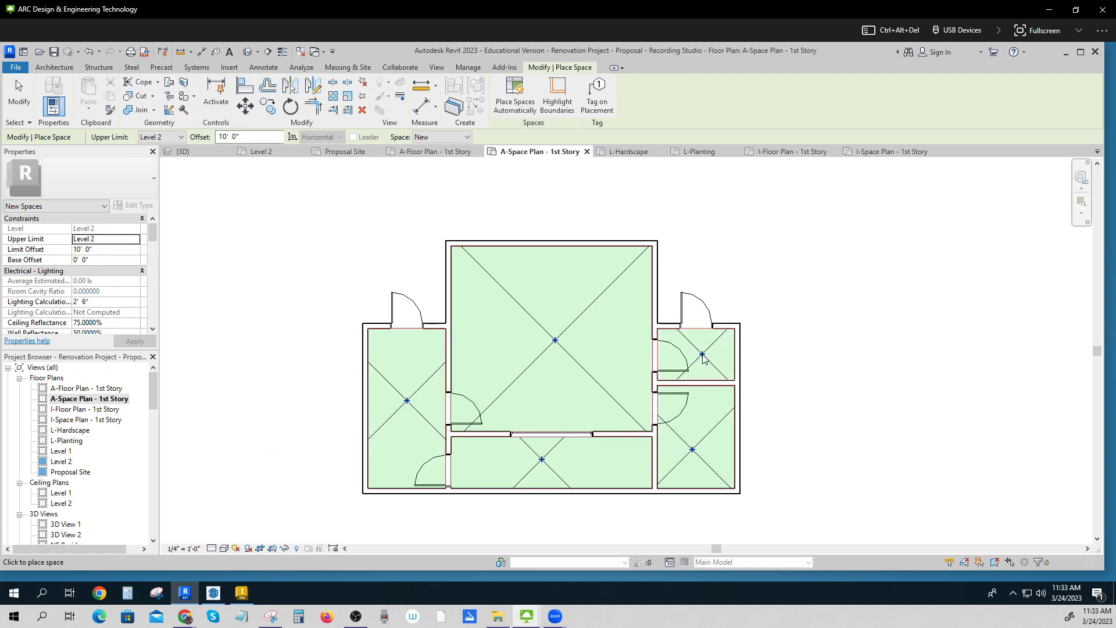
key("Escape")
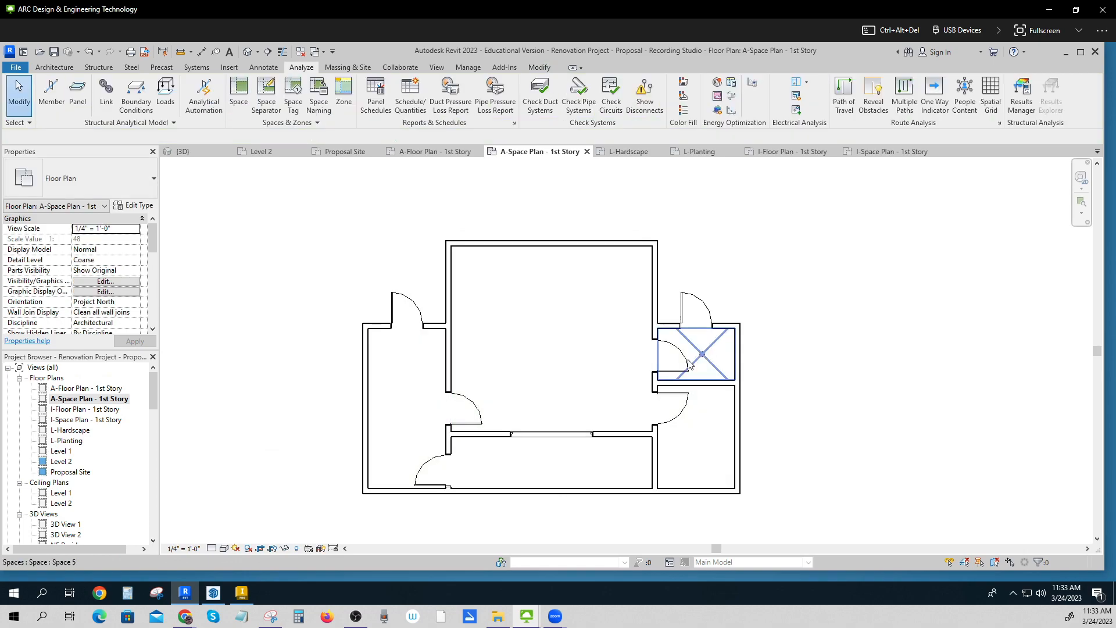
- Name the space in the large central room Live Sound
left_click(544, 350)
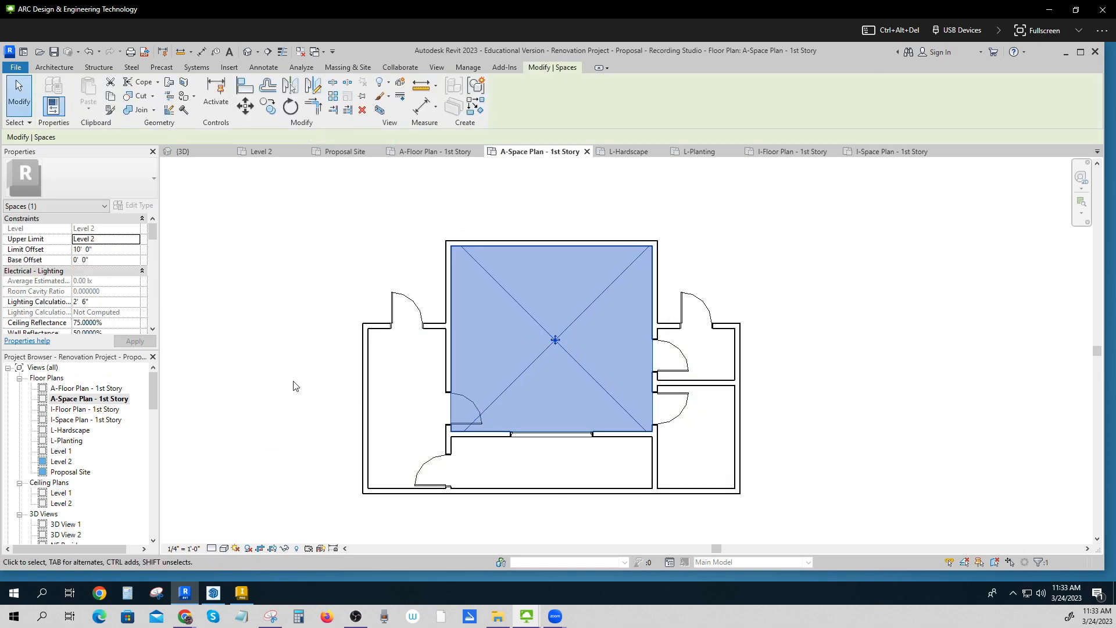
left_click(154, 330)
left_click(154, 330)
left_click(154, 330)
left_click(154, 331)
left_click(154, 330)
left_click(154, 331)
left_click(153, 329)
left_click(153, 330)
left_click(153, 330)
left_click(153, 330)
left_click(153, 330)
left_click(153, 330)
left_click(152, 330)
left_click(153, 330)
left_click(153, 330)
left_click(153, 329)
left_click(153, 330)
left_click(153, 330)
left_click(153, 330)
left_click(153, 329)
left_click(153, 330)
left_click(153, 330)
left_click(153, 330)
left_click(153, 330)
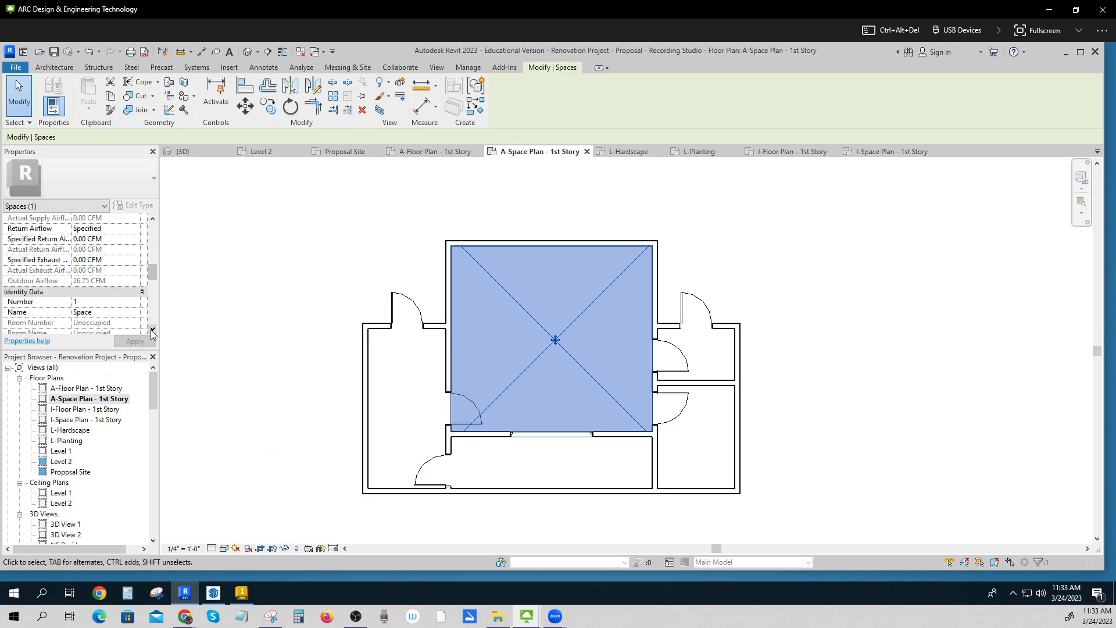
left_click(92, 312)
key("BackSpace")
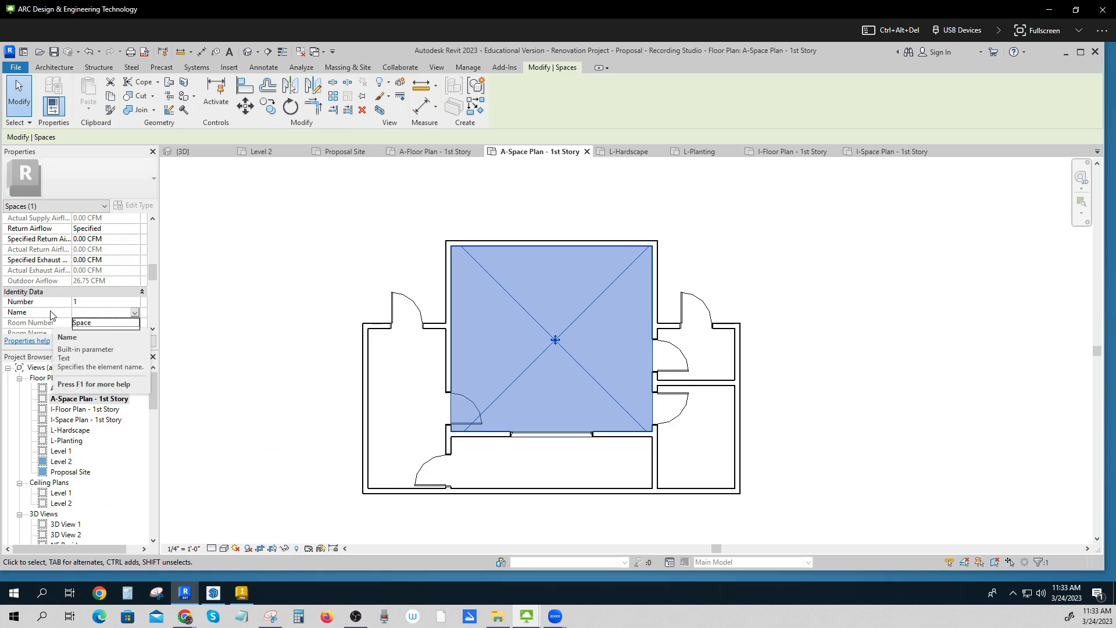
type("Live Sound")
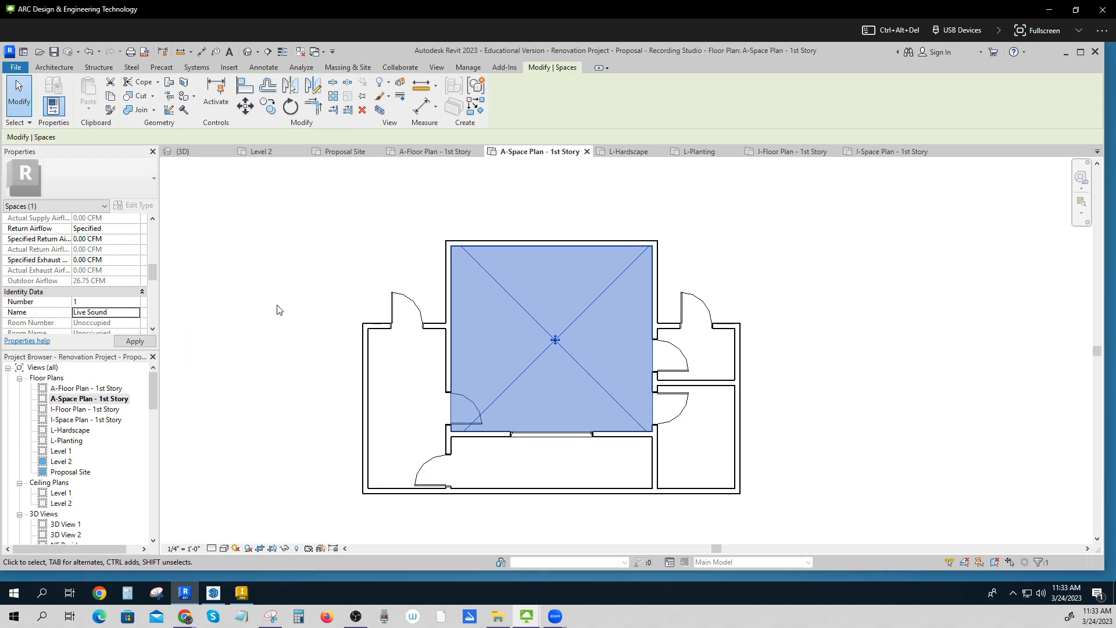
- Name the space in the long narrow room below the central room Recording Booth
left_click(523, 468)
left_click(101, 312)
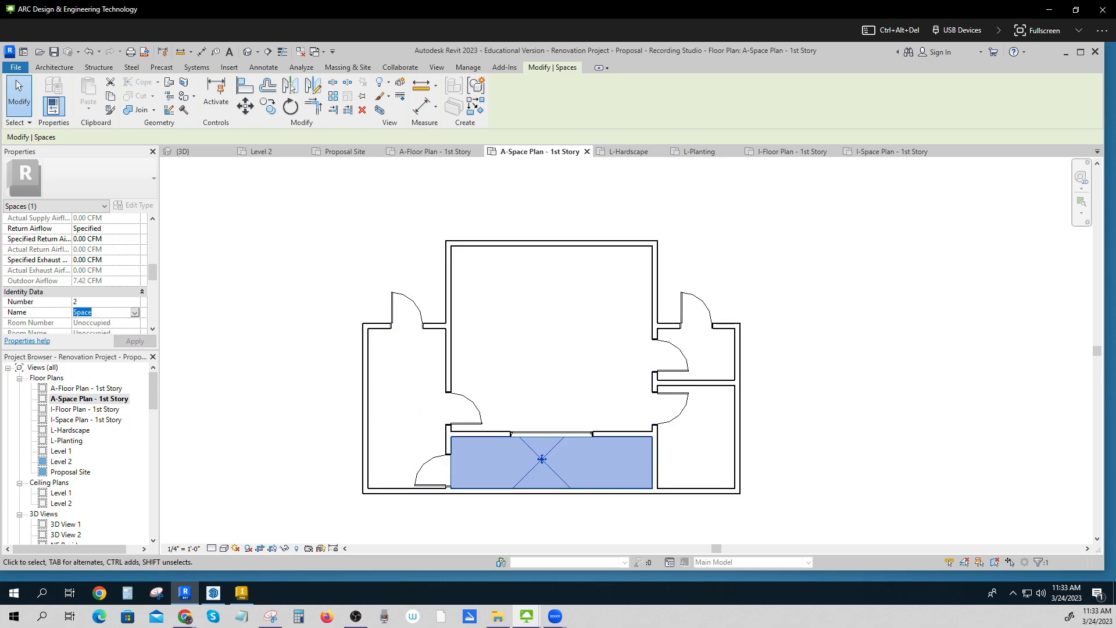
type("Recording Booth")
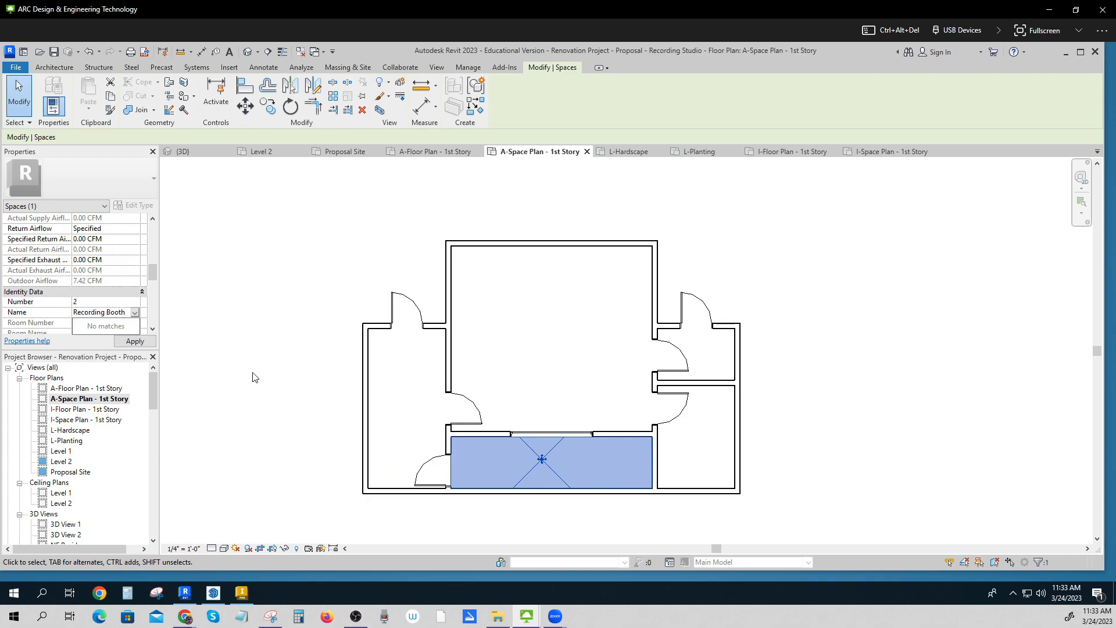
key("Return")
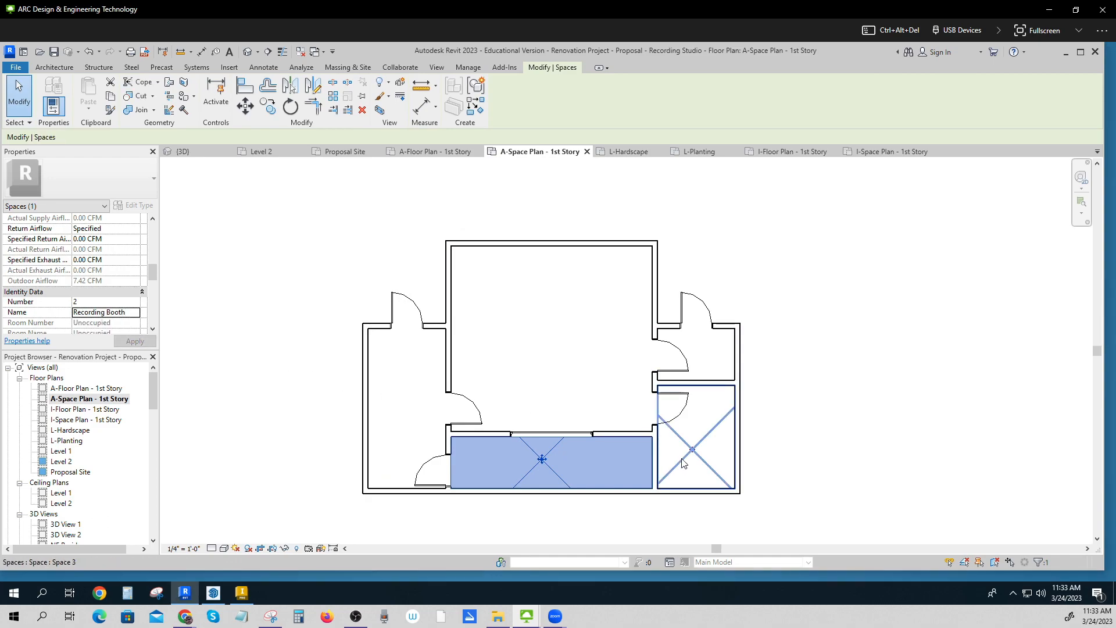
- Name the space in the lower room of the right wing Individual Sound
left_click(681, 461)
left_click(94, 314)
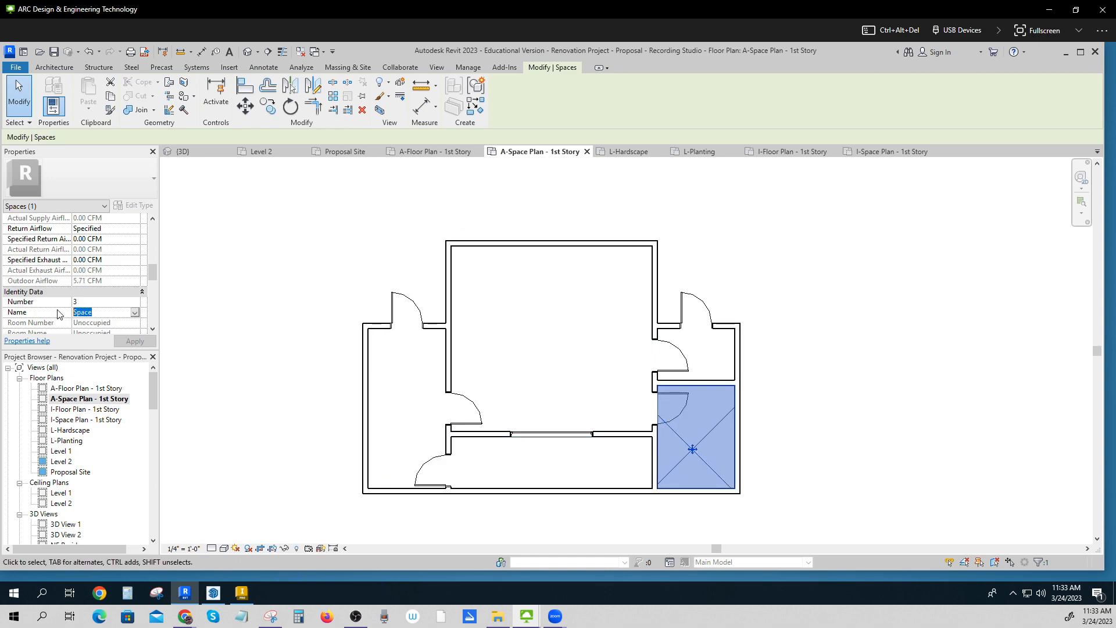
type("Individual Sound")
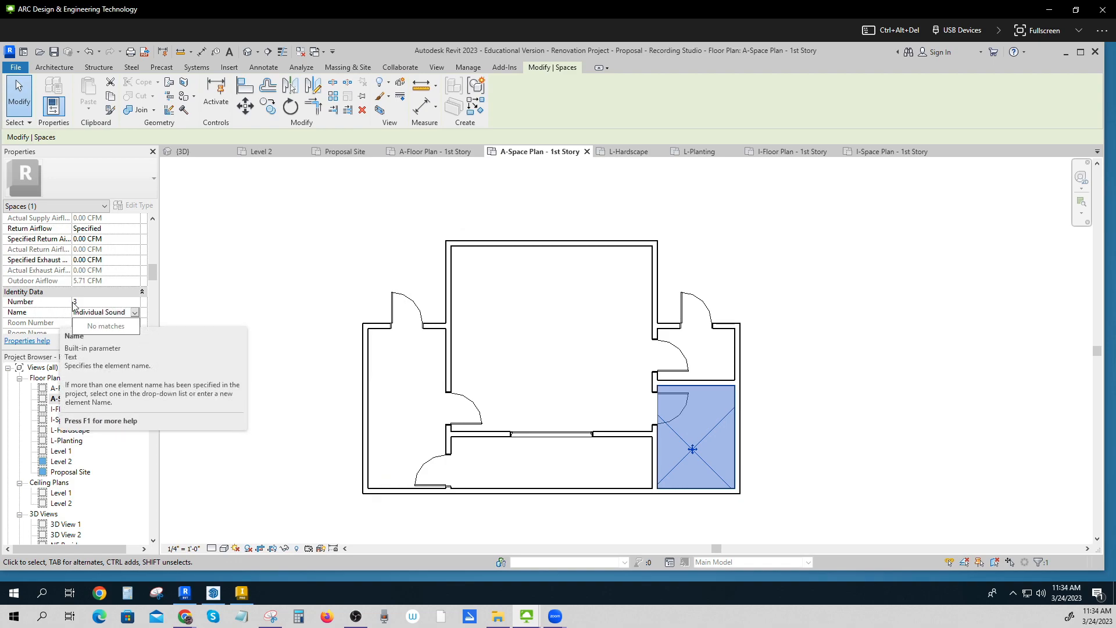
- Name both the left wing's space and the space in the right wing's small upper room Lobby
left_click(390, 389)
left_click(107, 313)
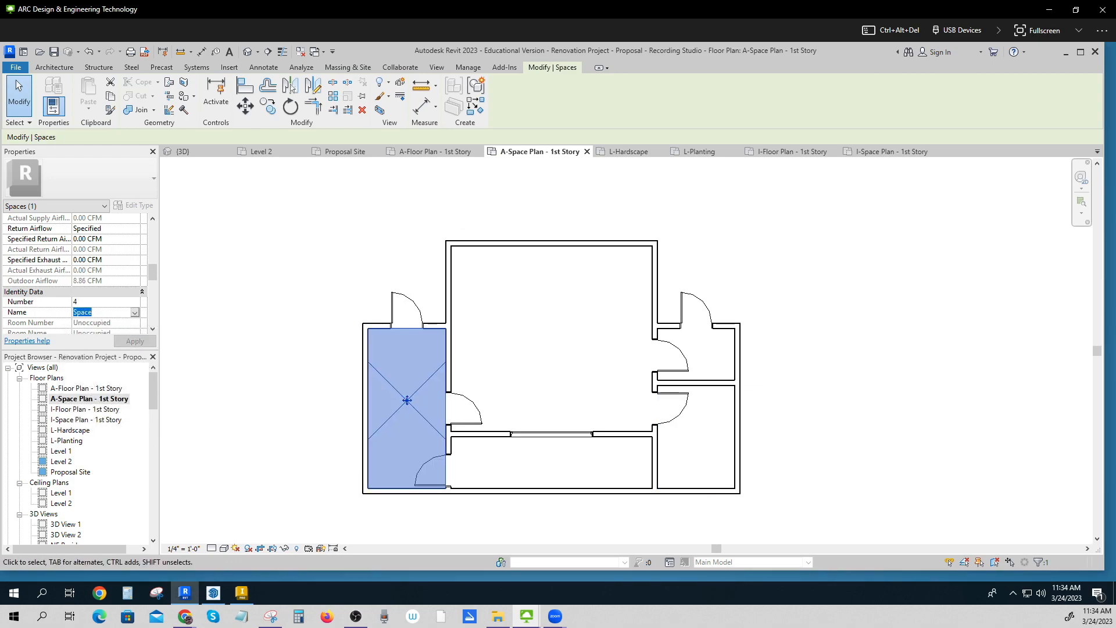
type("Lobb")
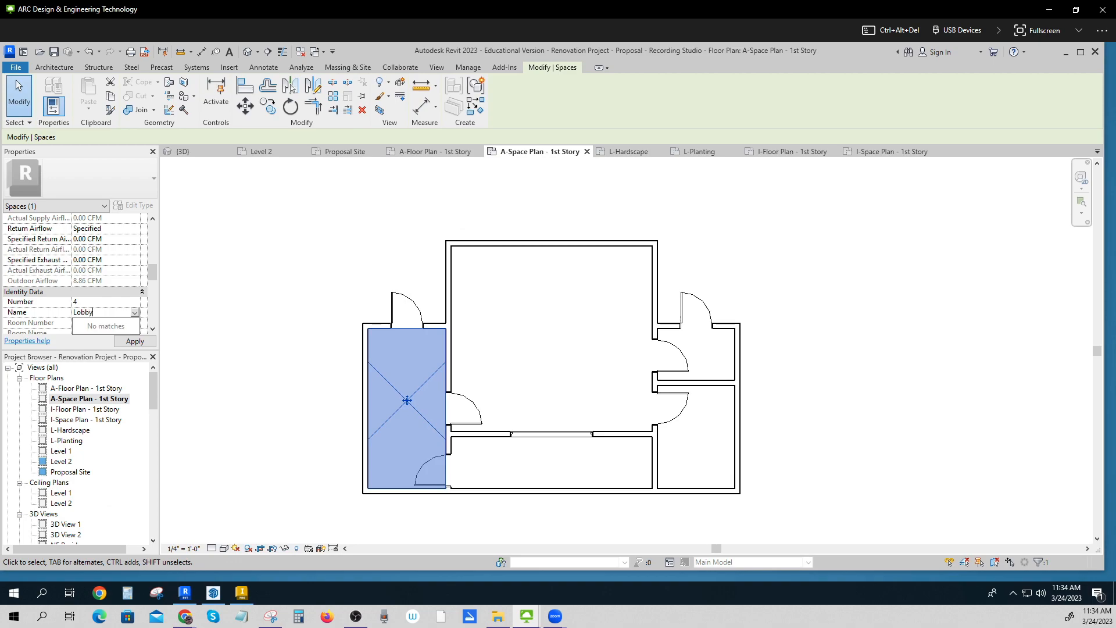
type("y")
left_click(711, 367)
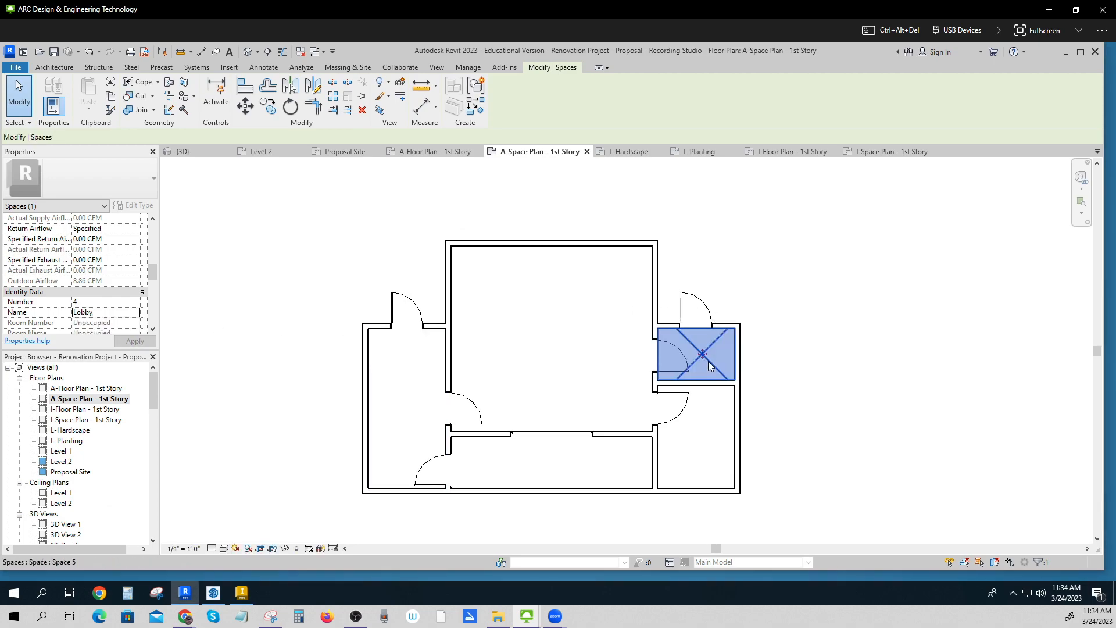
left_click(103, 314)
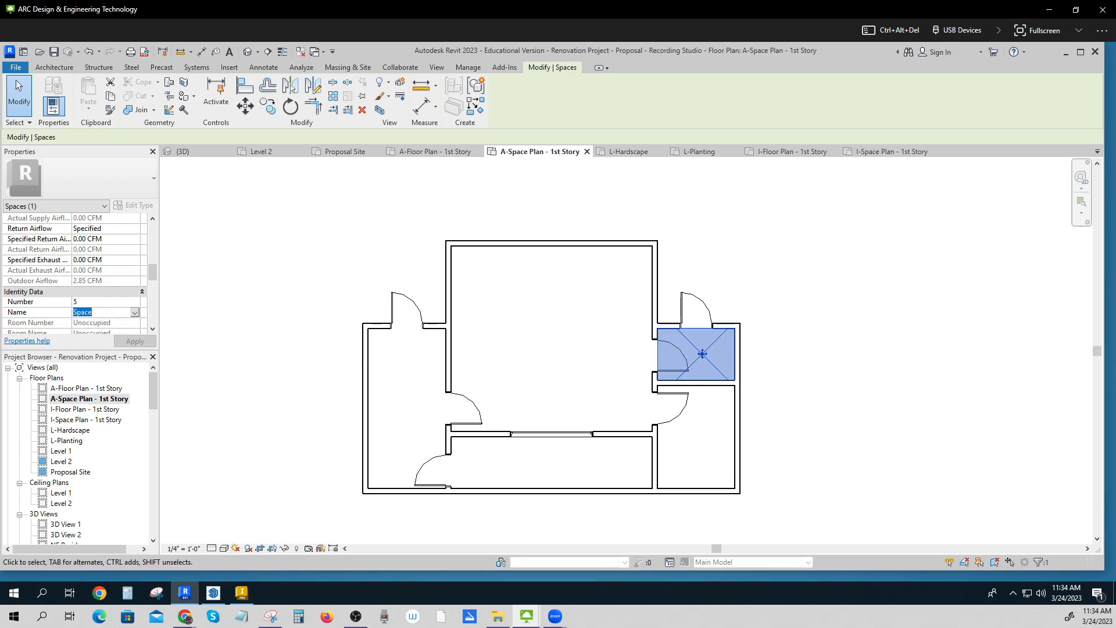
type("Lobby")
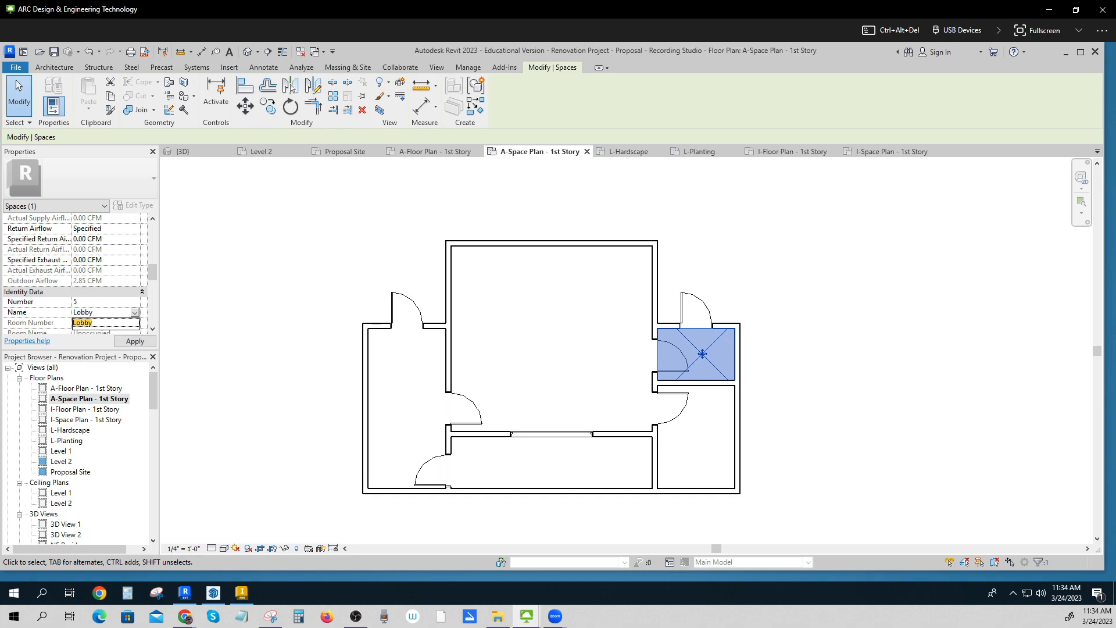
left_click(192, 352)
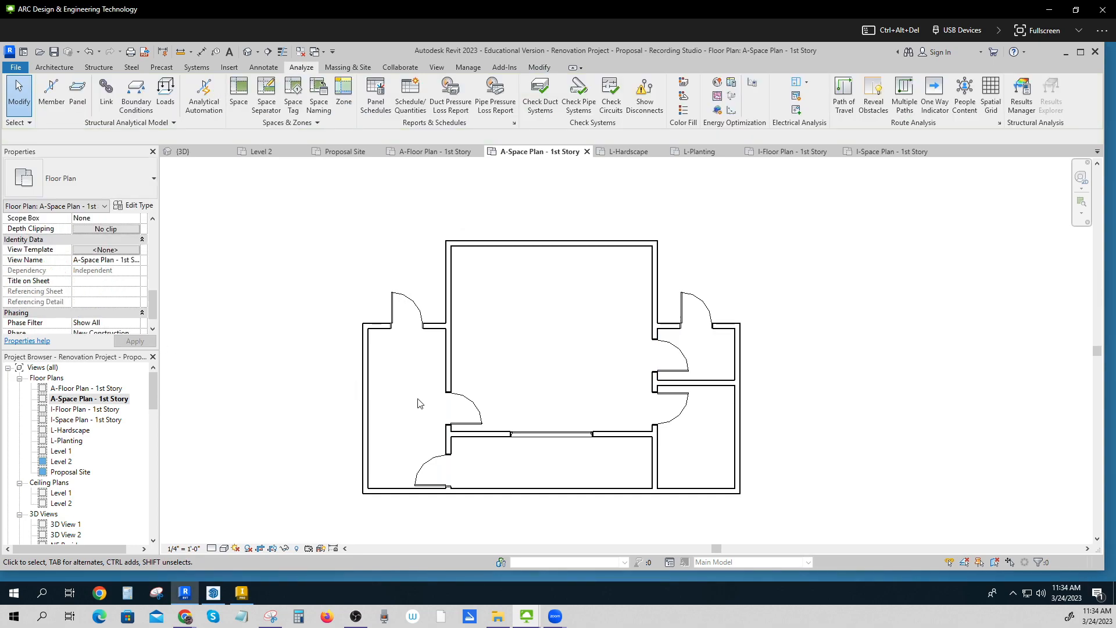
left_click(409, 413)
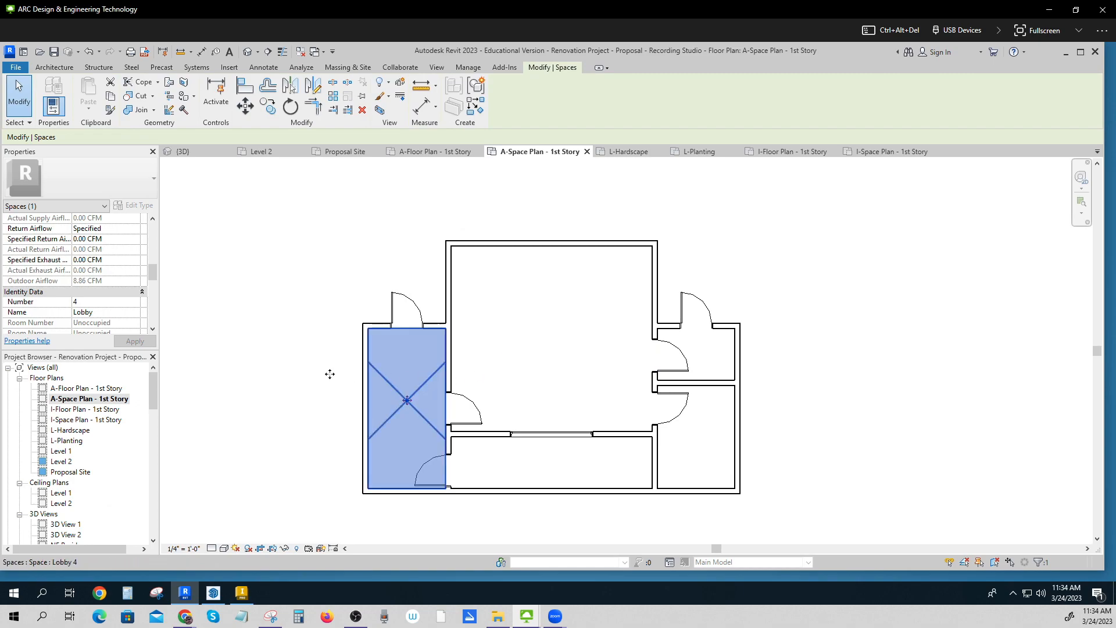
left_click(273, 335)
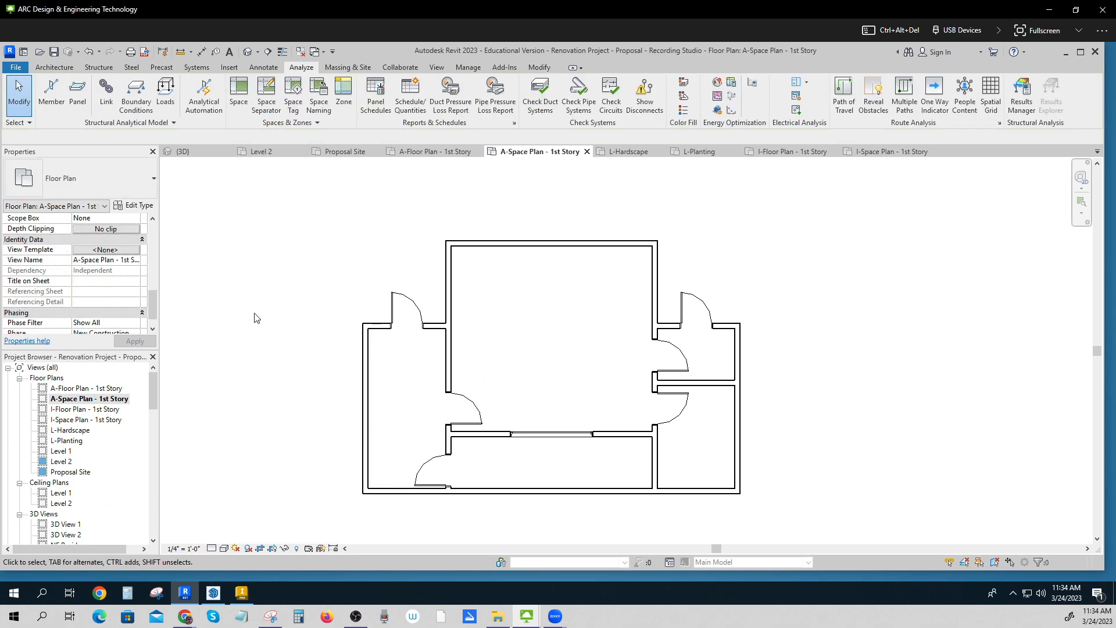
- Place a color fill legend to the right of the plan, using space type Spaces and color scheme Schema 1
left_click(685, 111)
left_click(501, 290)
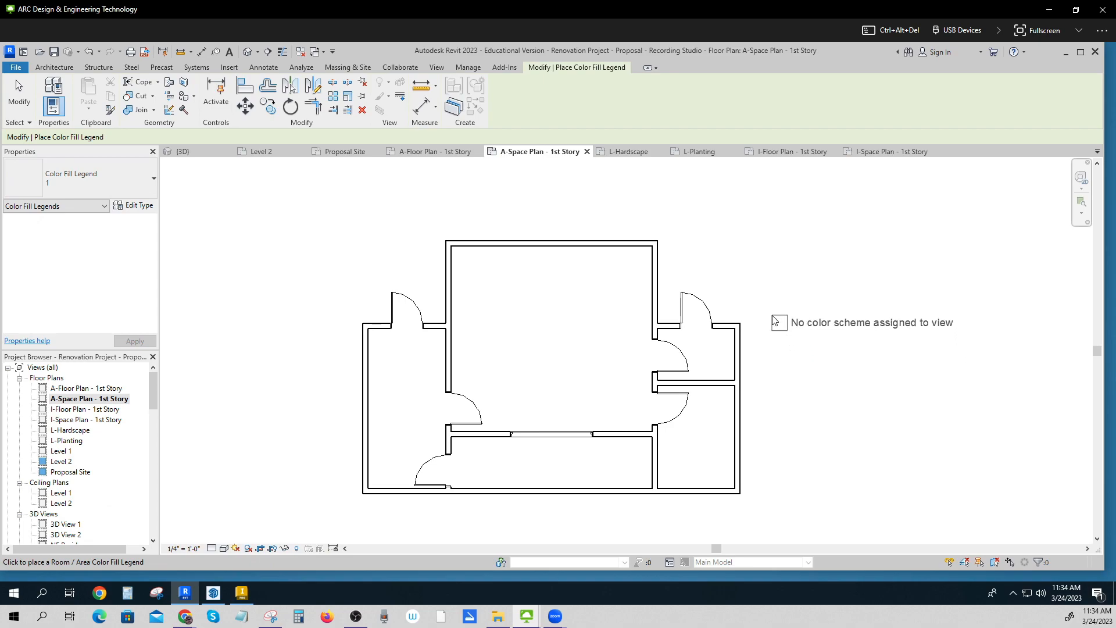
left_click(775, 320)
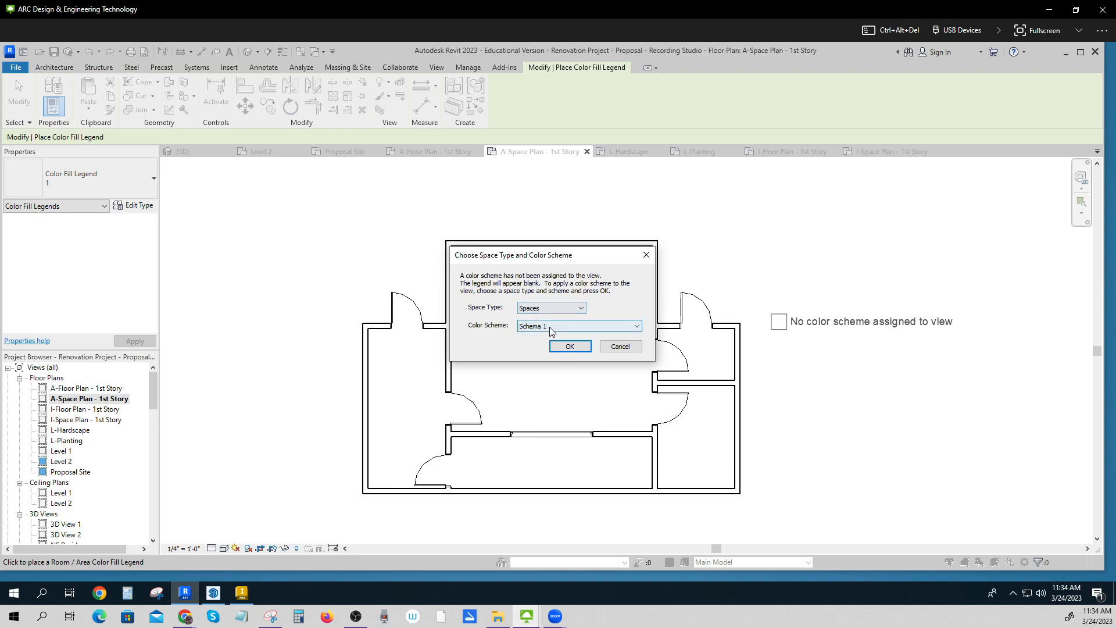
left_click(570, 346)
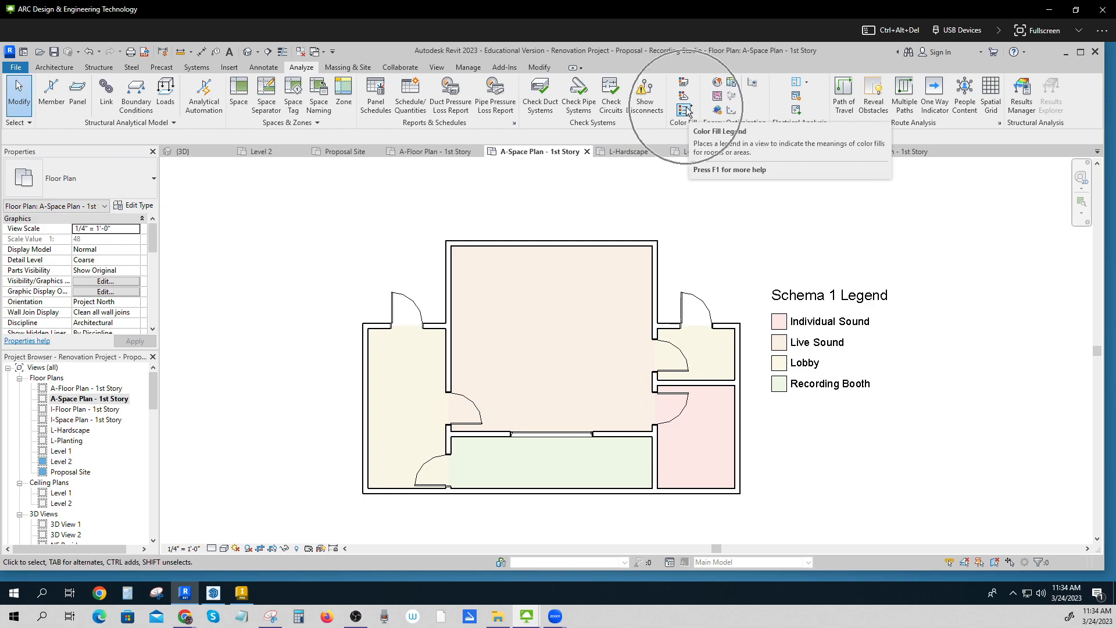
- Review the color scheme definition behind the Schema 1 Legend and cancel out of it
left_click(793, 320)
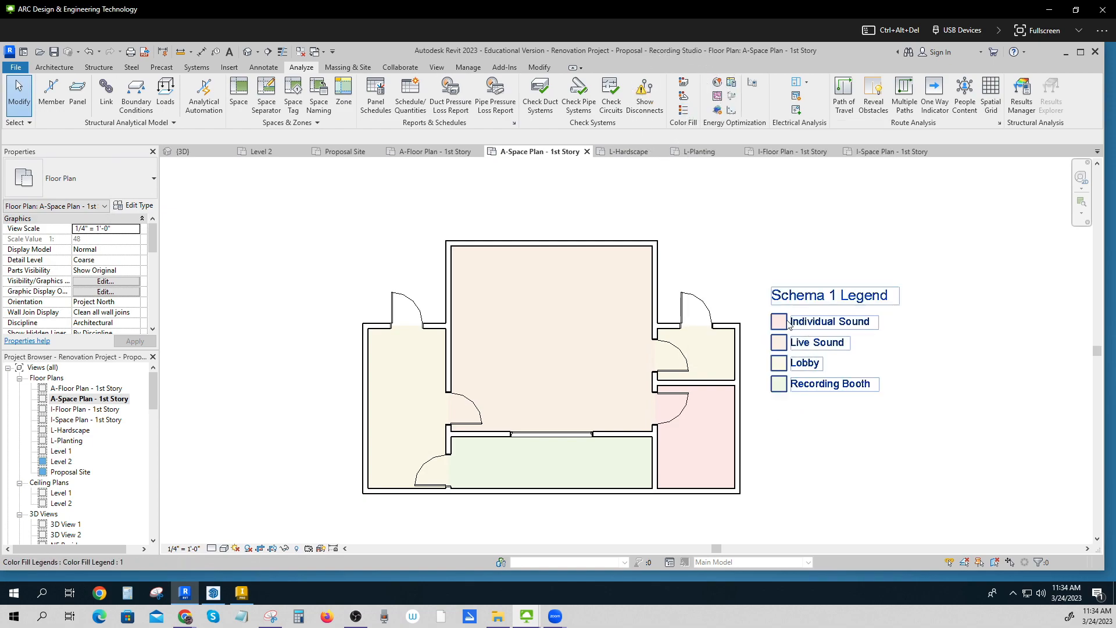
left_click(824, 300)
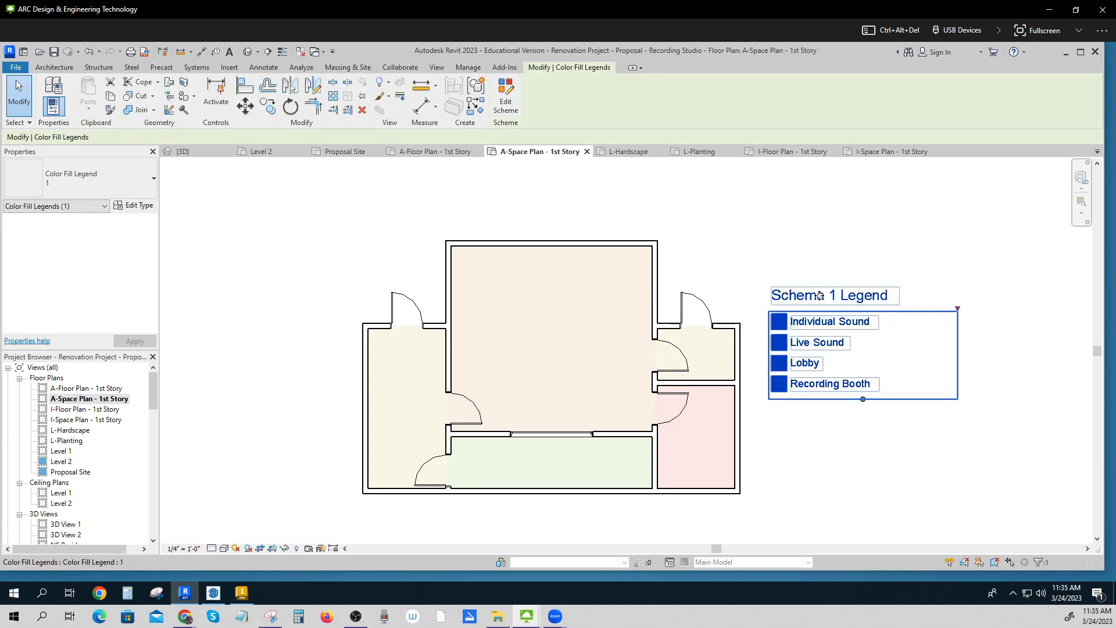
left_click(506, 99)
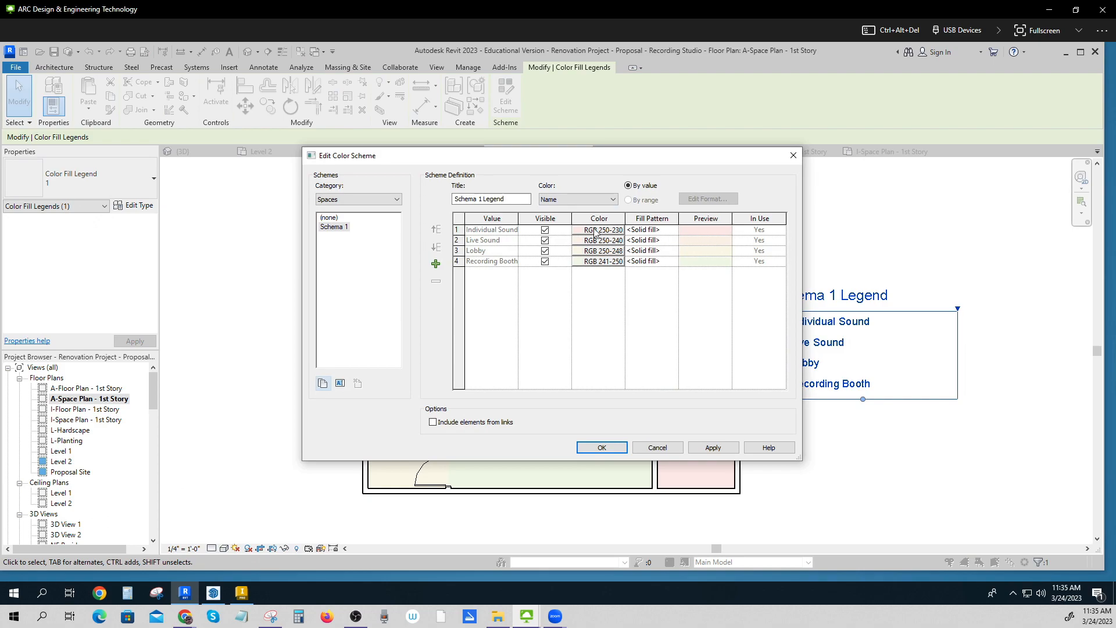
left_click(657, 447)
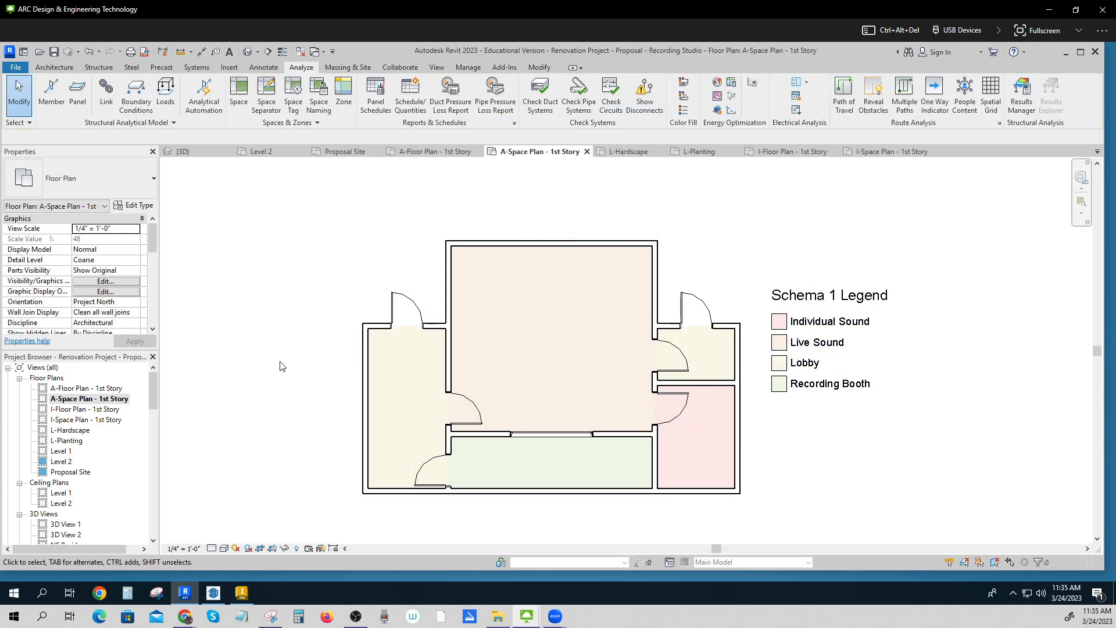
left_click(263, 68)
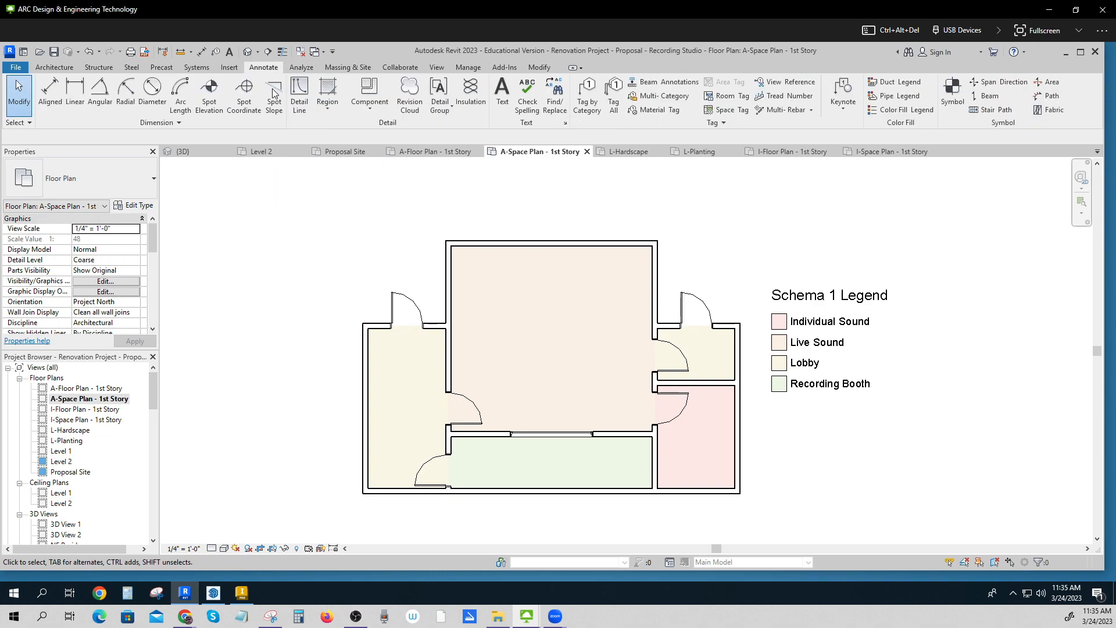
left_click(587, 96)
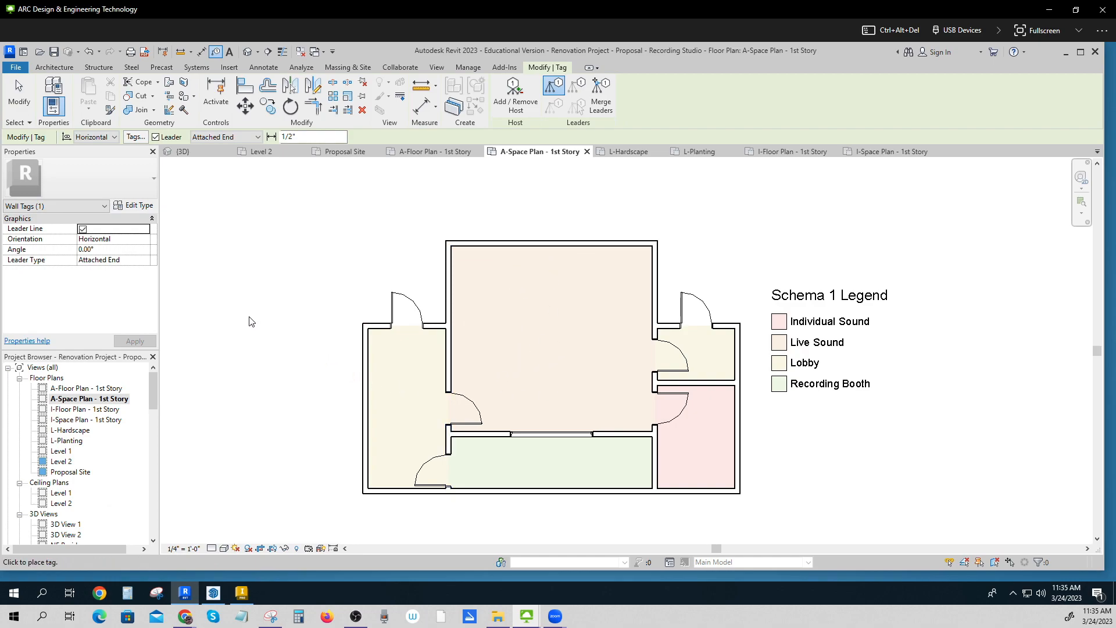
key("Escape")
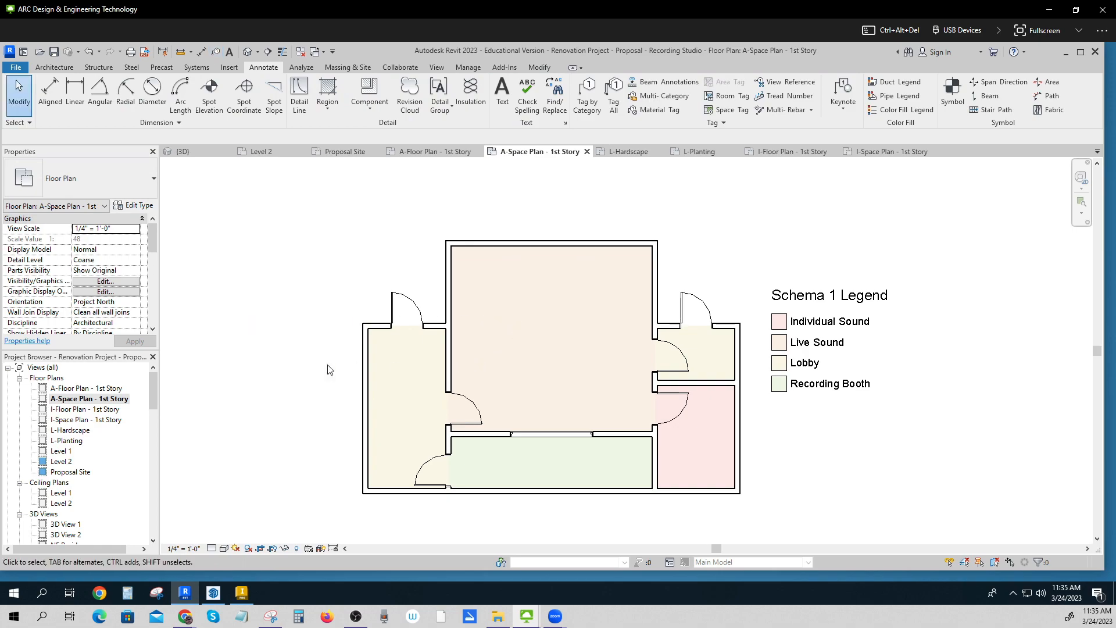
left_click(394, 385)
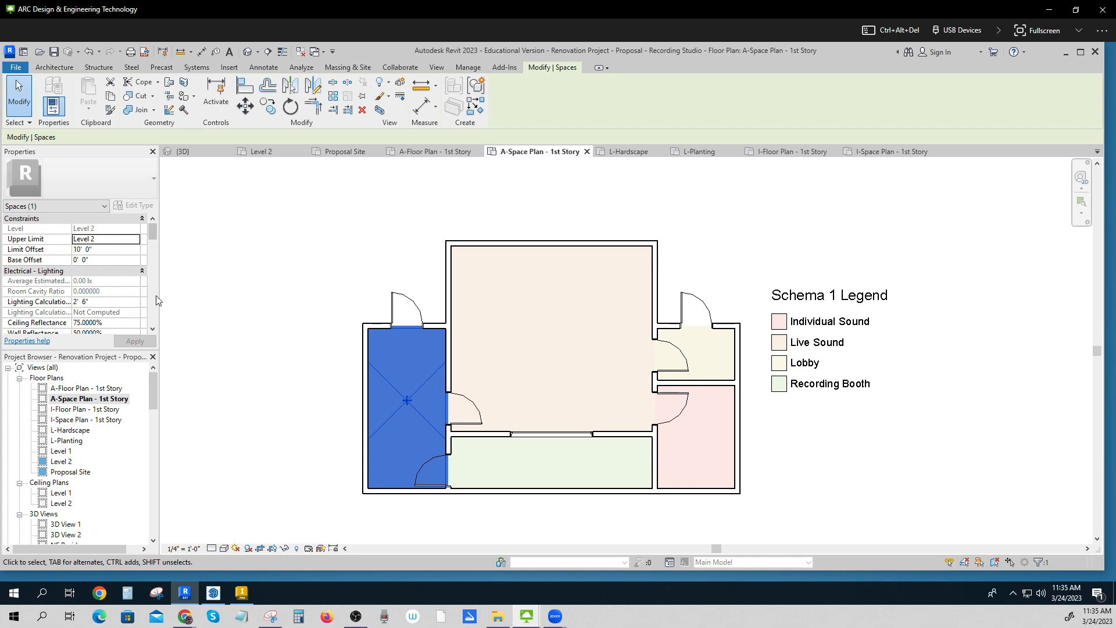
left_click(314, 274)
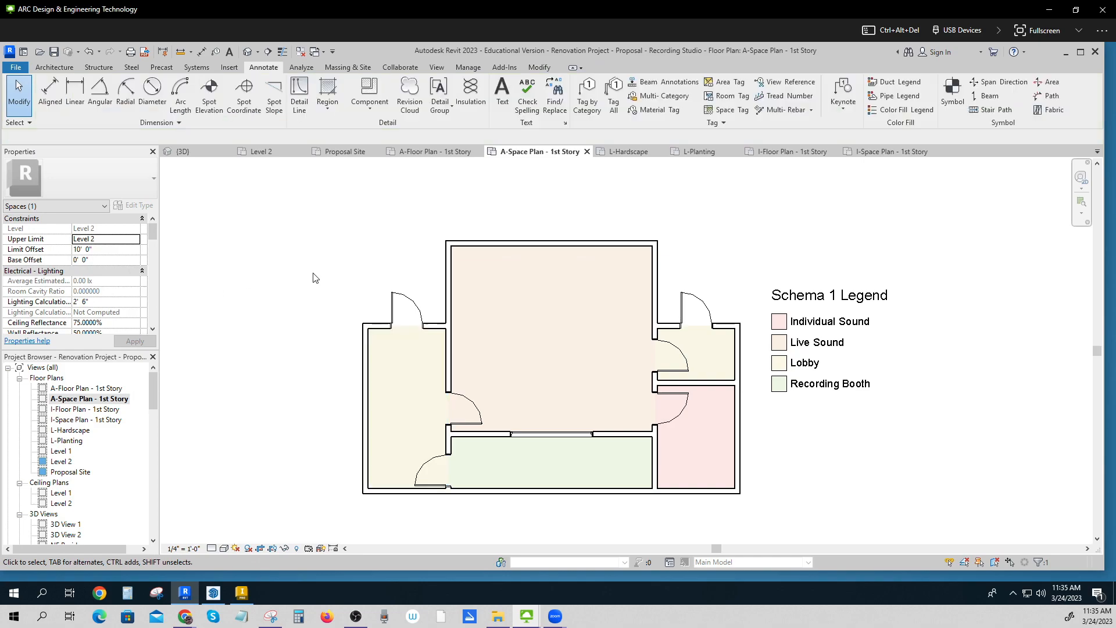
left_click(395, 387)
right_click(394, 386)
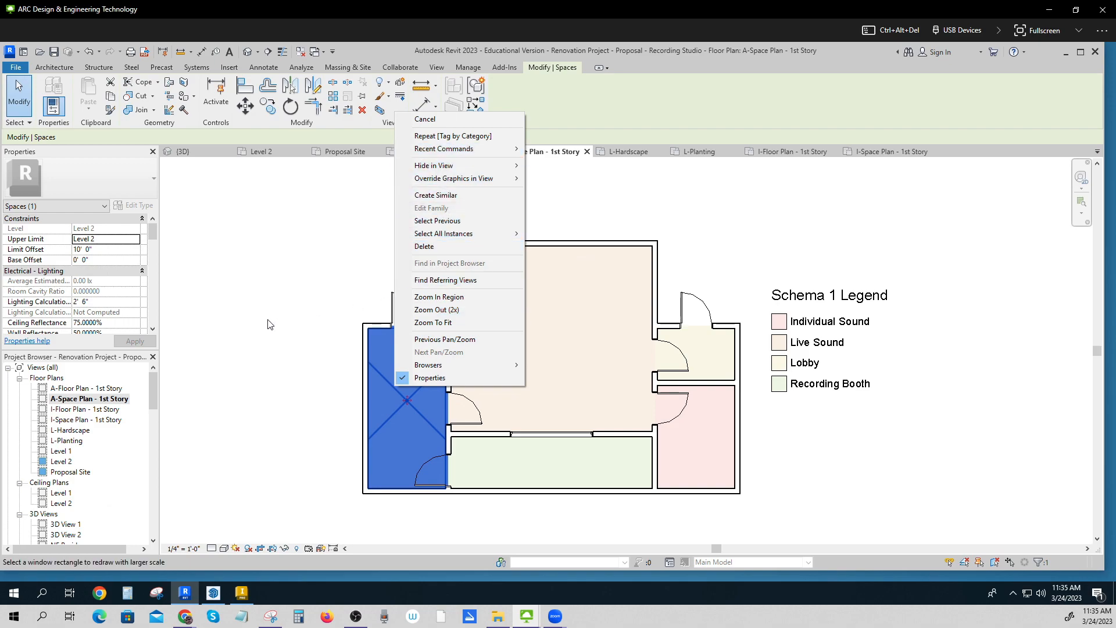
key("Escape")
key("Escape")
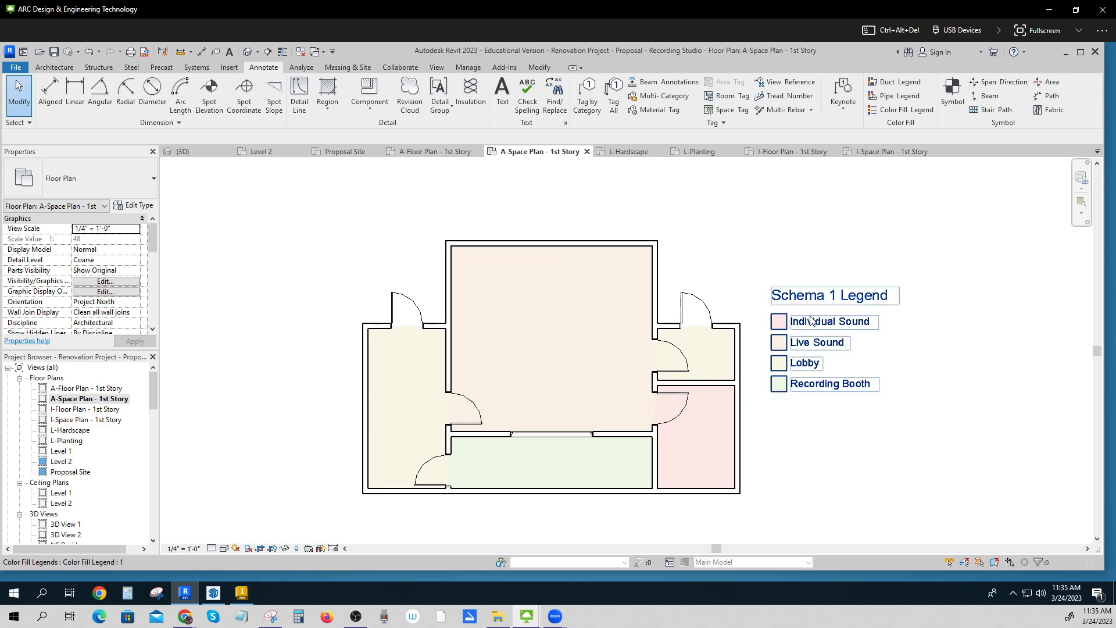
left_click(815, 350)
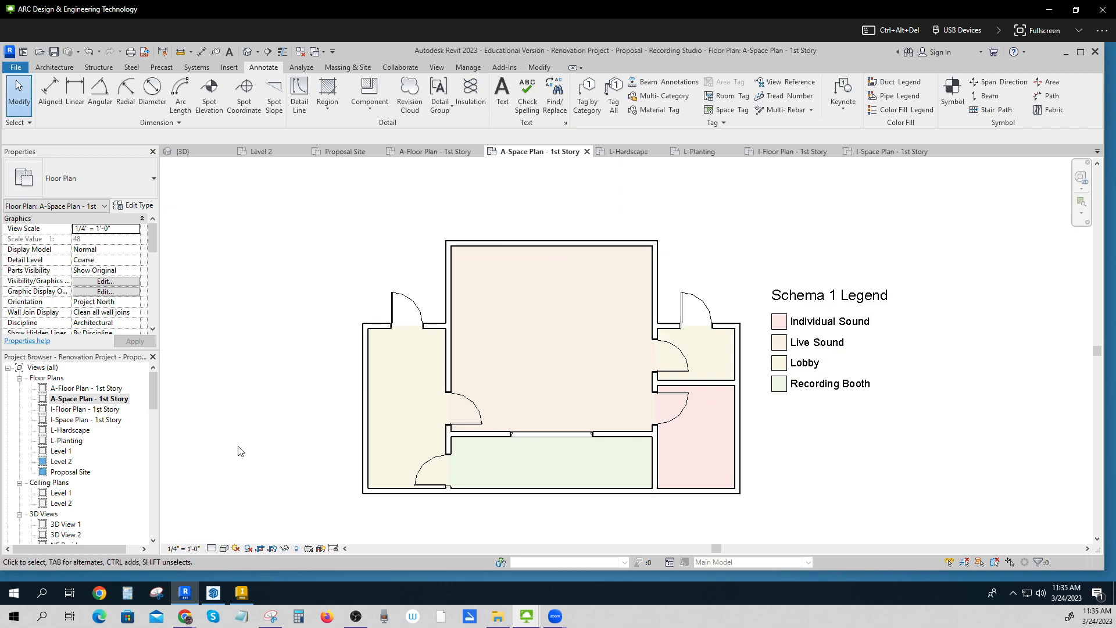
- Open the A-Floor Plan - 1st Story view to check the dimensioned plan
left_click(825, 329)
left_click(825, 331)
double_click(87, 389)
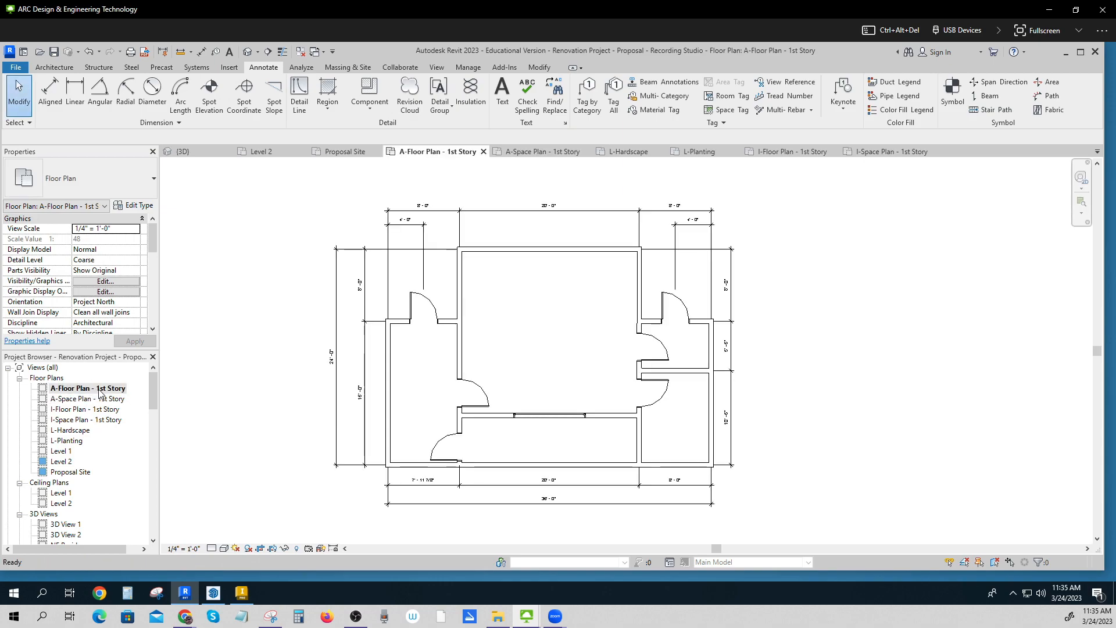
left_click(533, 315)
left_click(815, 311)
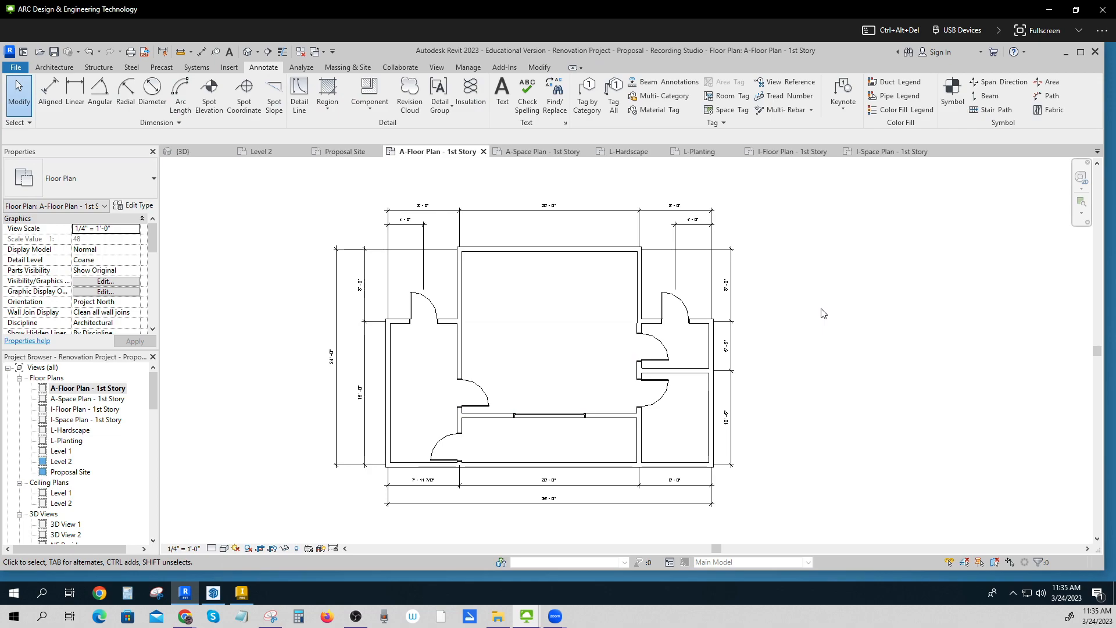
left_click(589, 106)
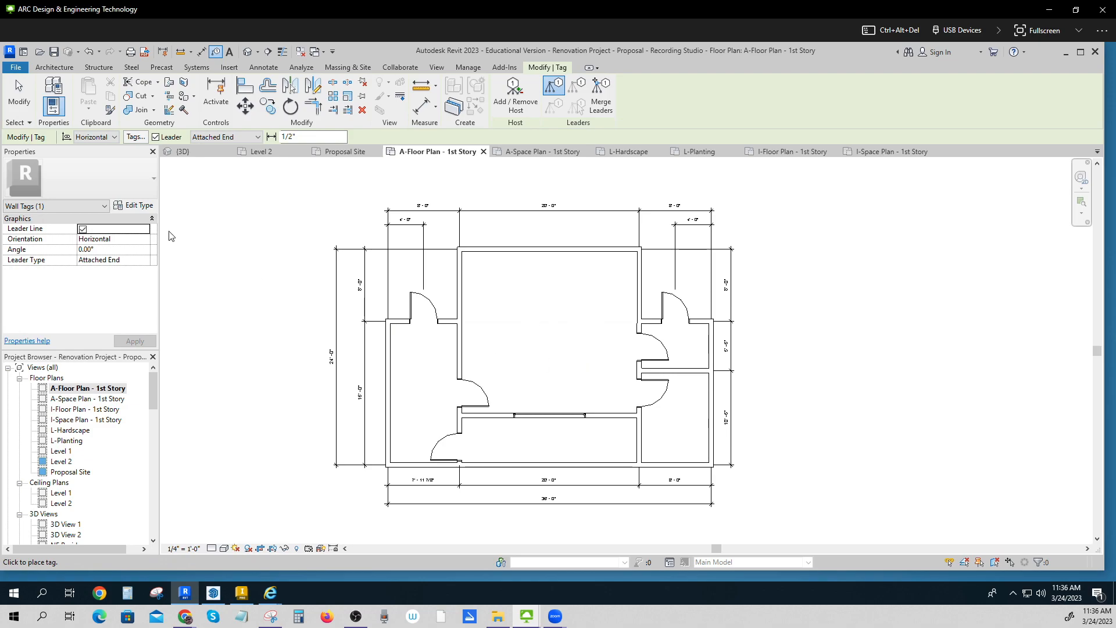
left_click(106, 206)
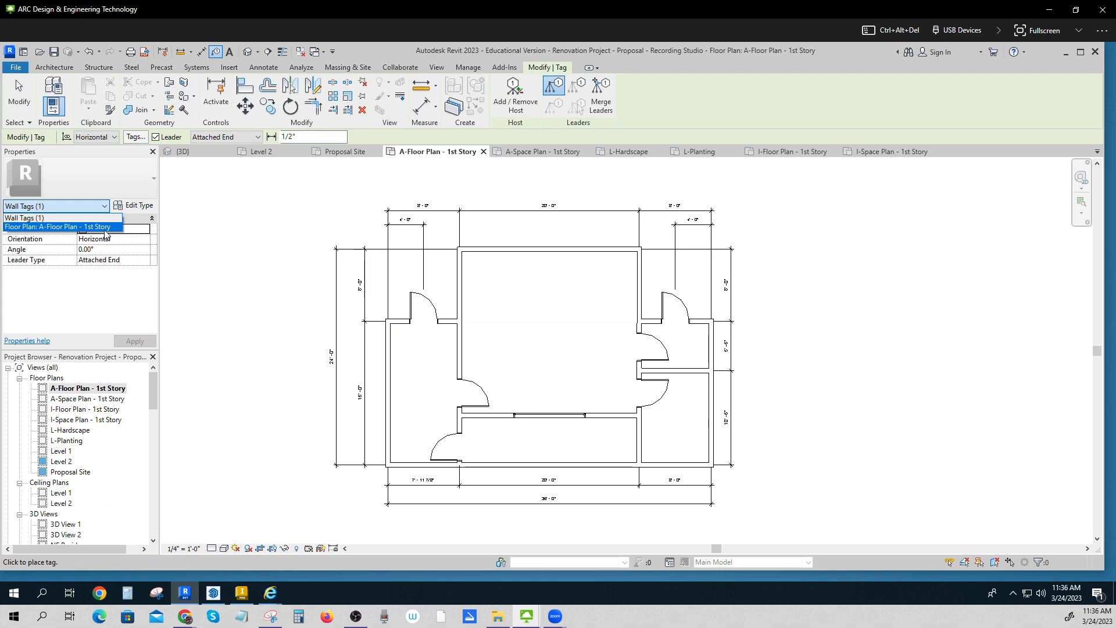
left_click(252, 261)
key("Escape")
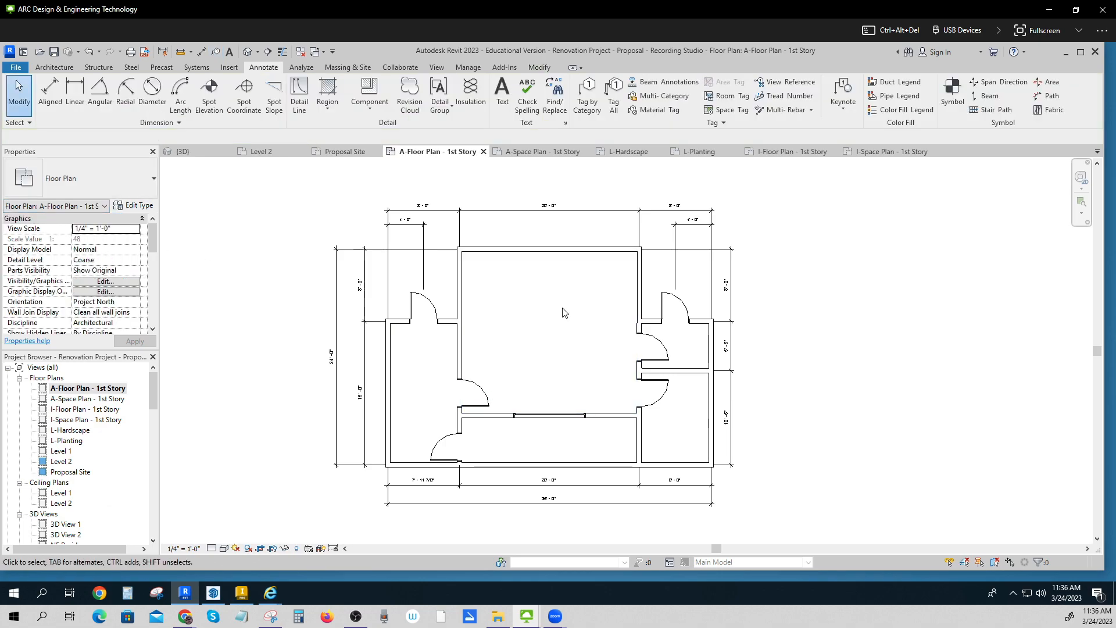
left_click(563, 325)
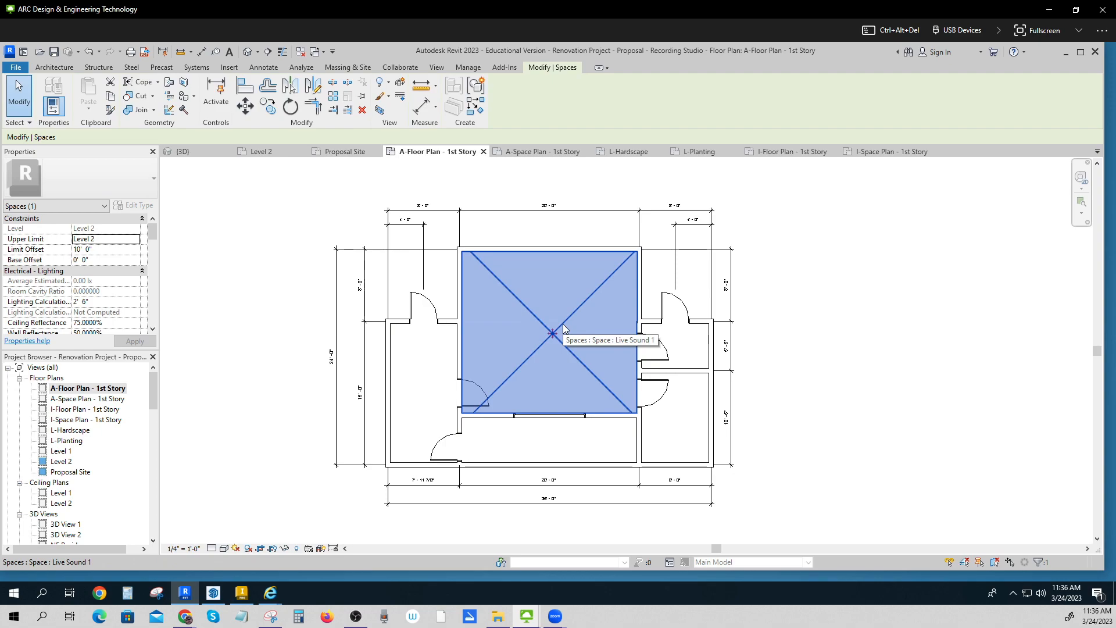
right_click(563, 323)
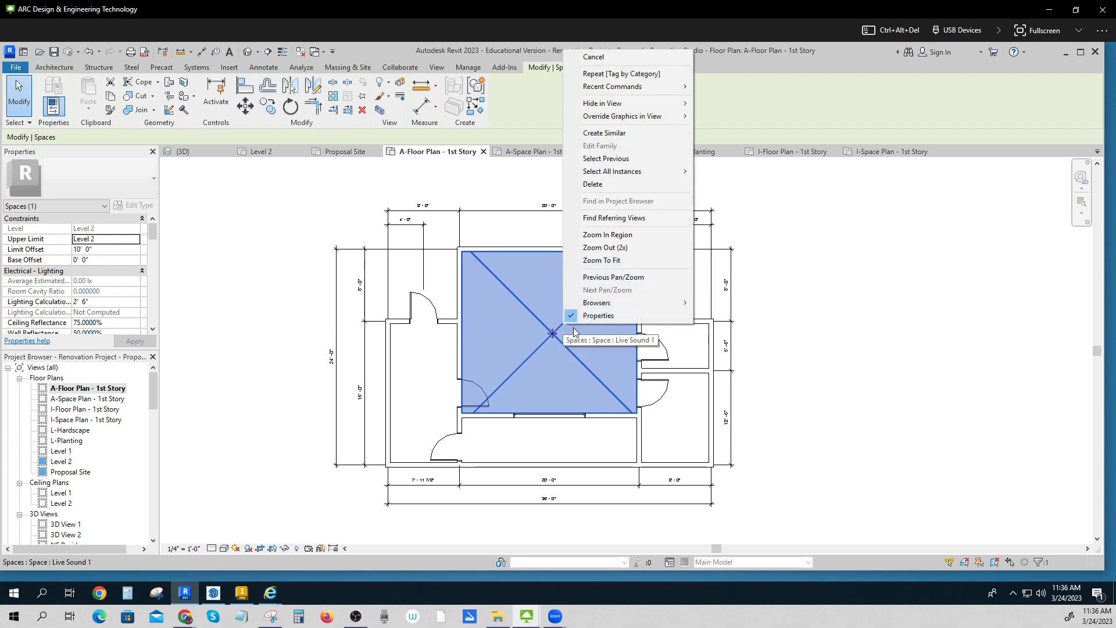
left_click(872, 394)
left_click(876, 394)
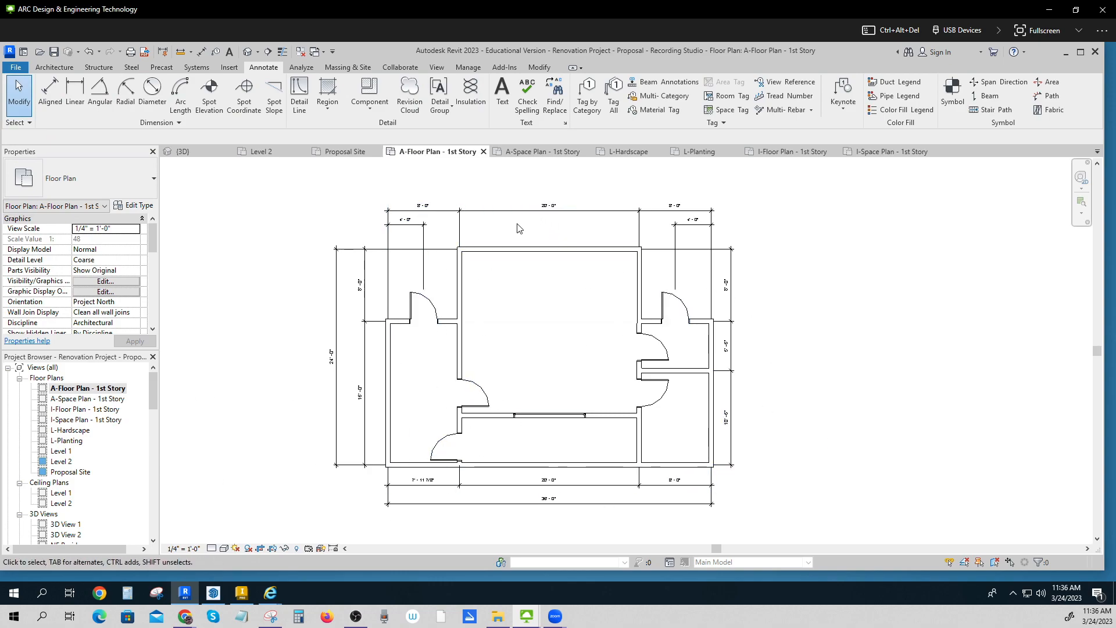
- Open the I-Space Plan - 1st Story view and load the Piano family from the English-Imperial library's Furniture folder
double_click(102, 401)
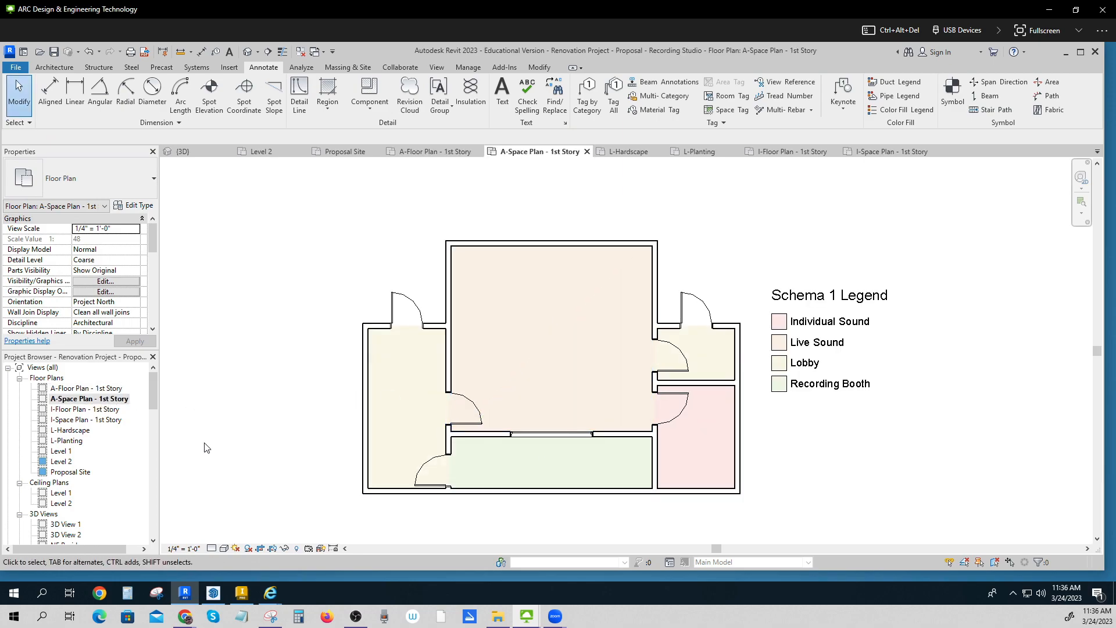
double_click(81, 420)
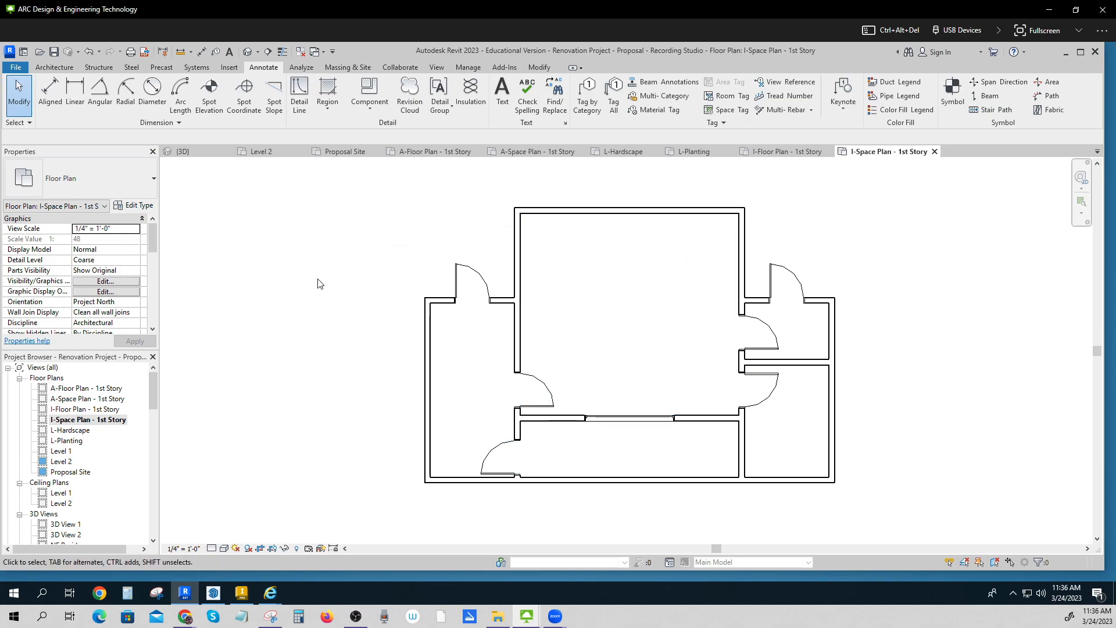
left_click(228, 67)
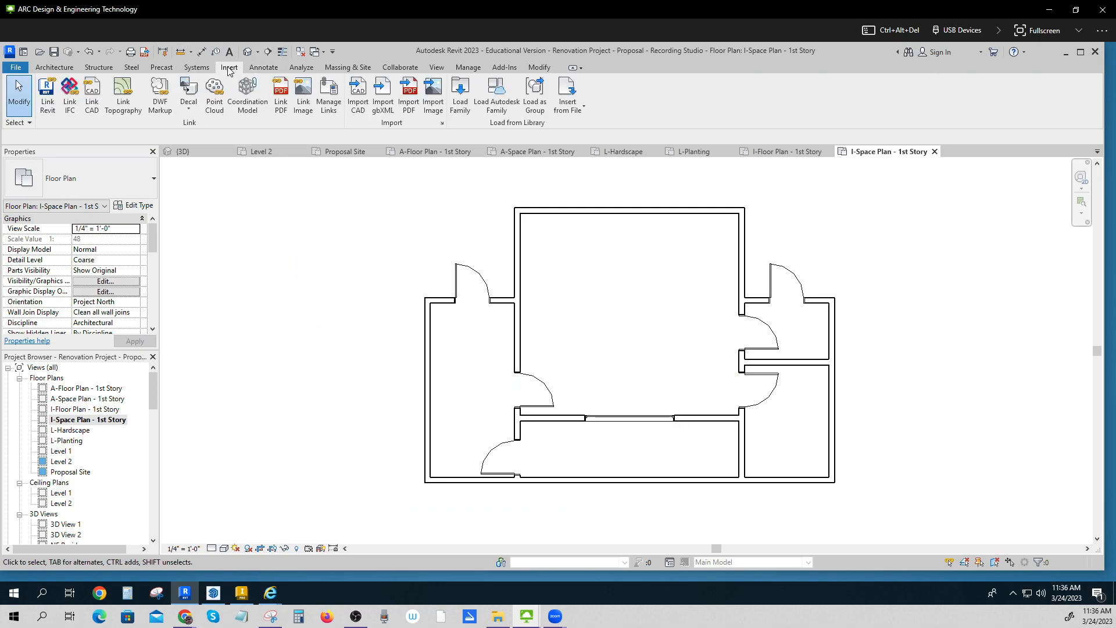
left_click(461, 94)
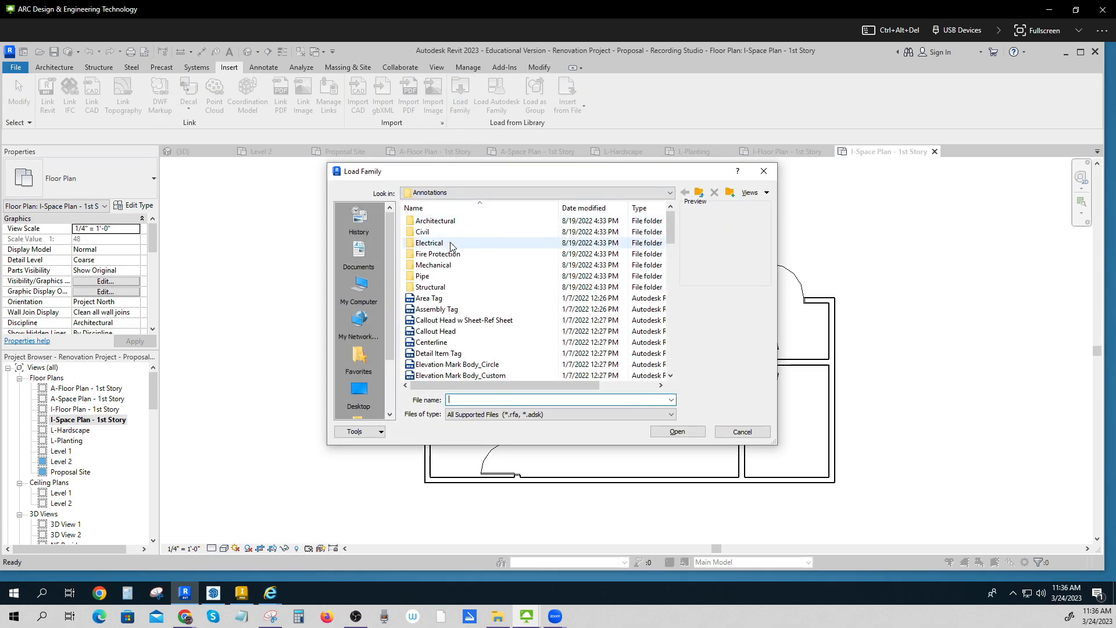
left_click(669, 192)
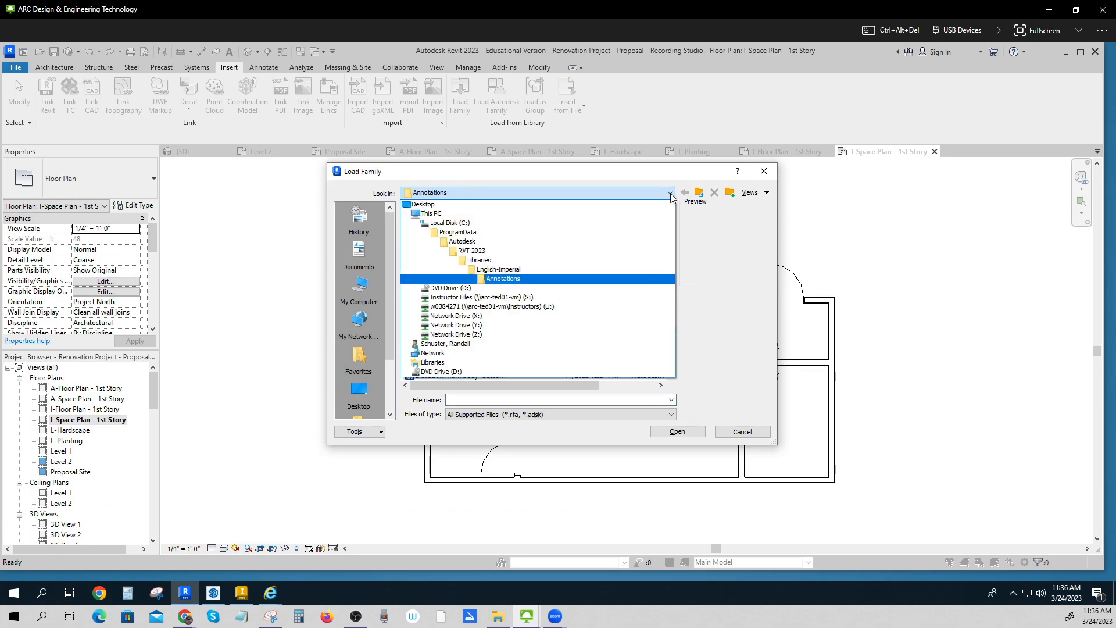
left_click(491, 269)
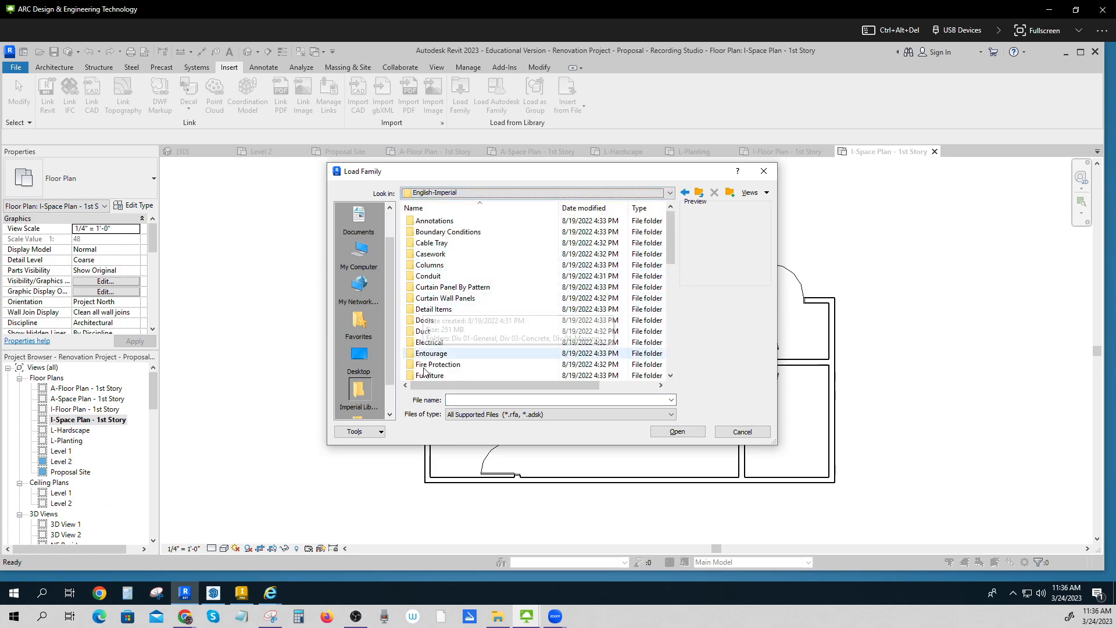
double_click(428, 375)
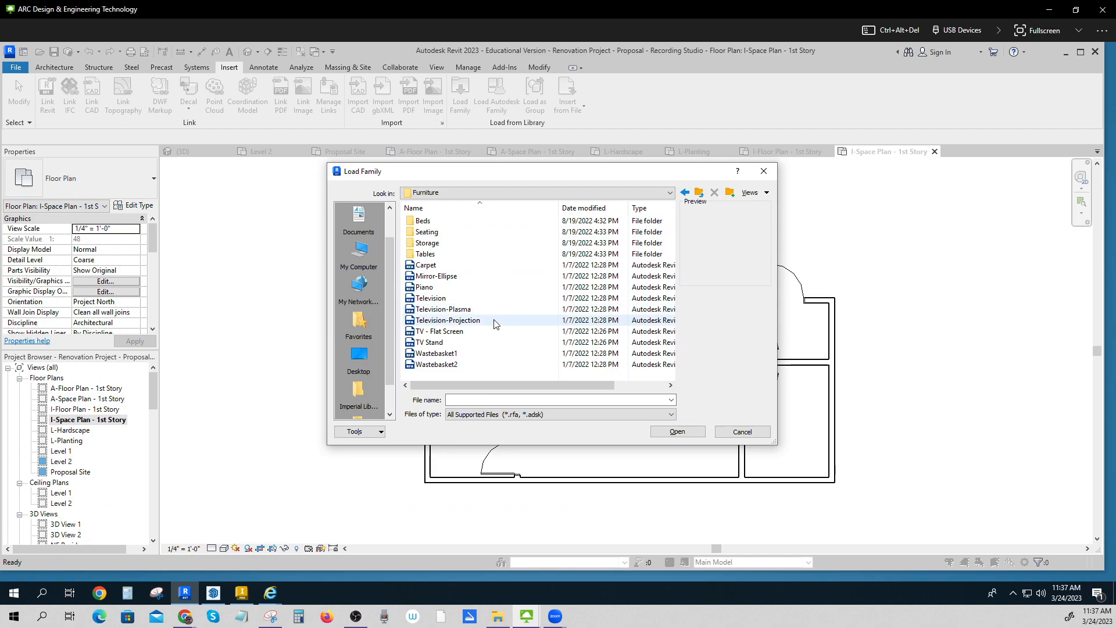
left_click(428, 288)
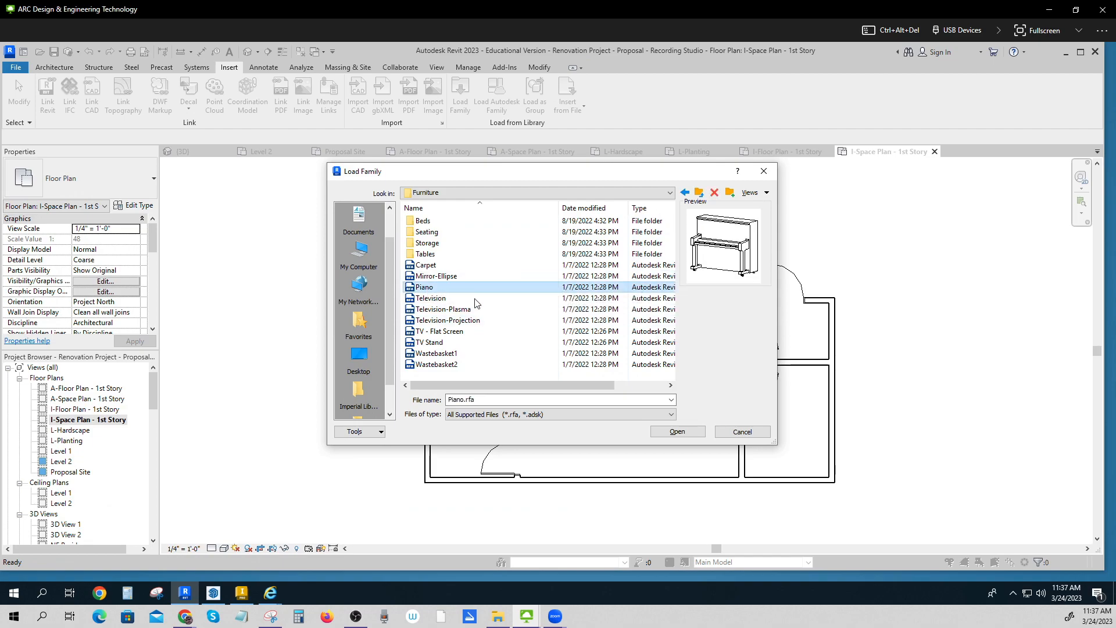
left_click(676, 435)
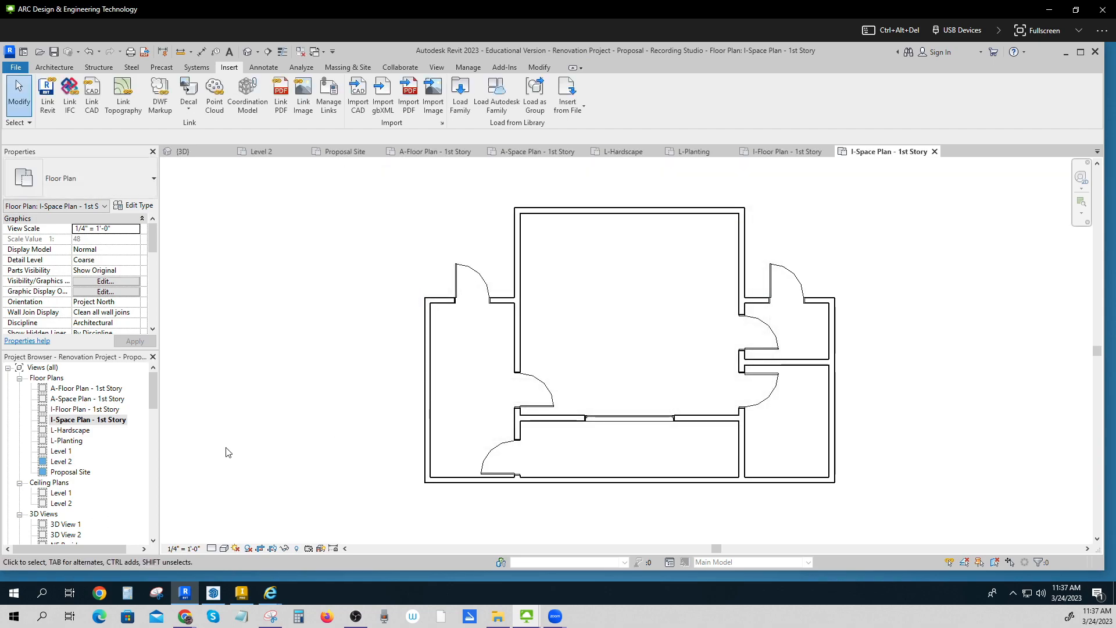
- Place a 60" x 26" x 52" Piano near the upper-right corner of the large central room, about 4'-6" from the right wall
left_click_drag(153, 397, 157, 470)
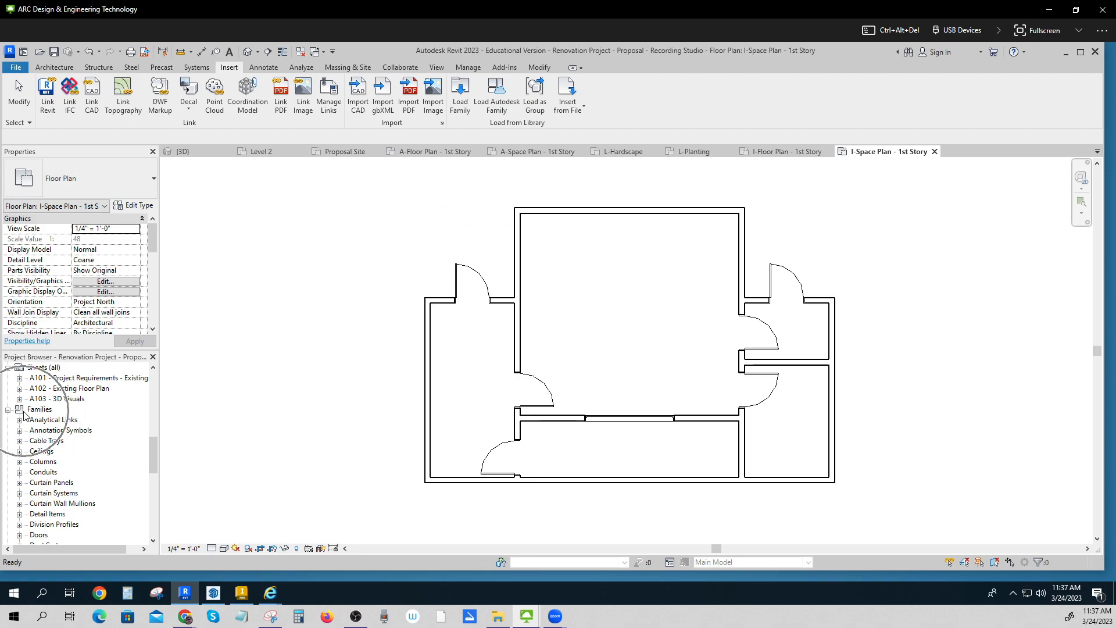
left_click(8, 410)
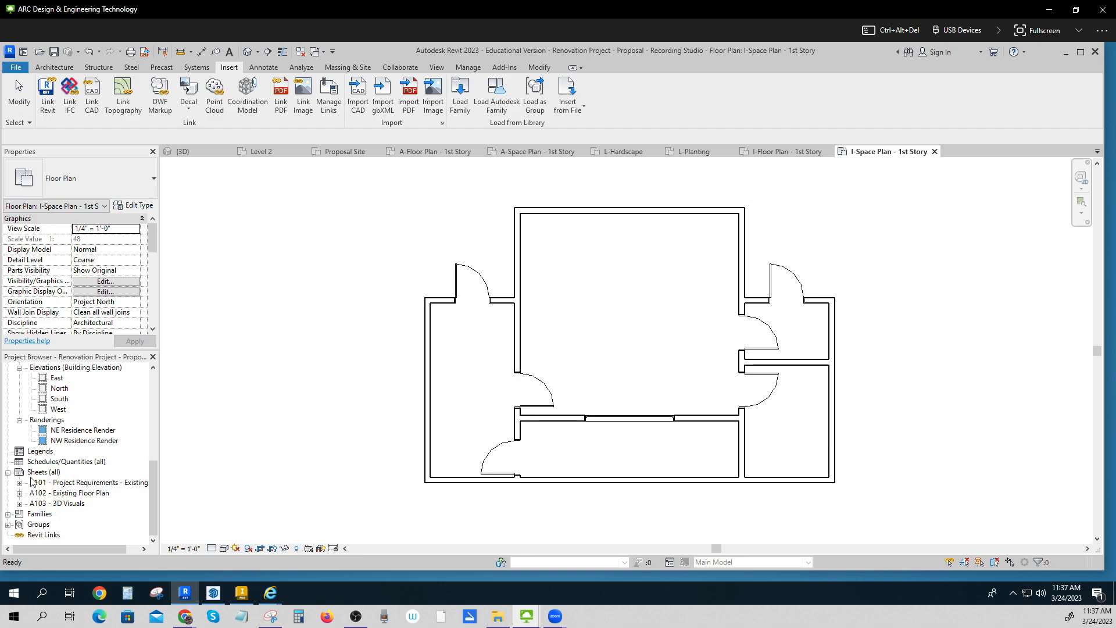
left_click(8, 514)
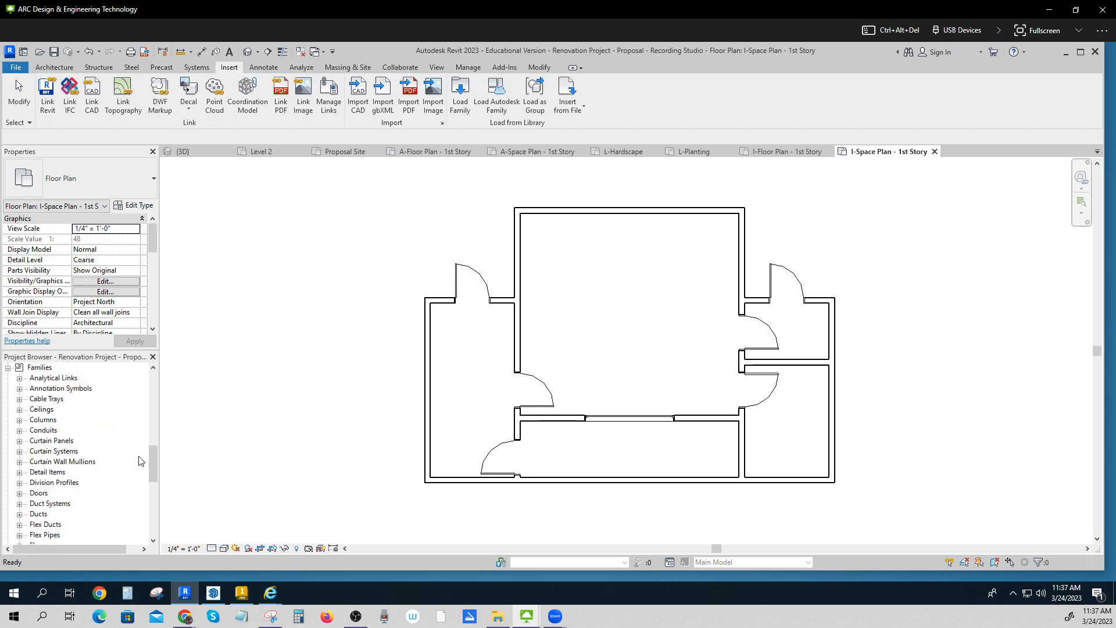
left_click_drag(156, 464, 155, 480)
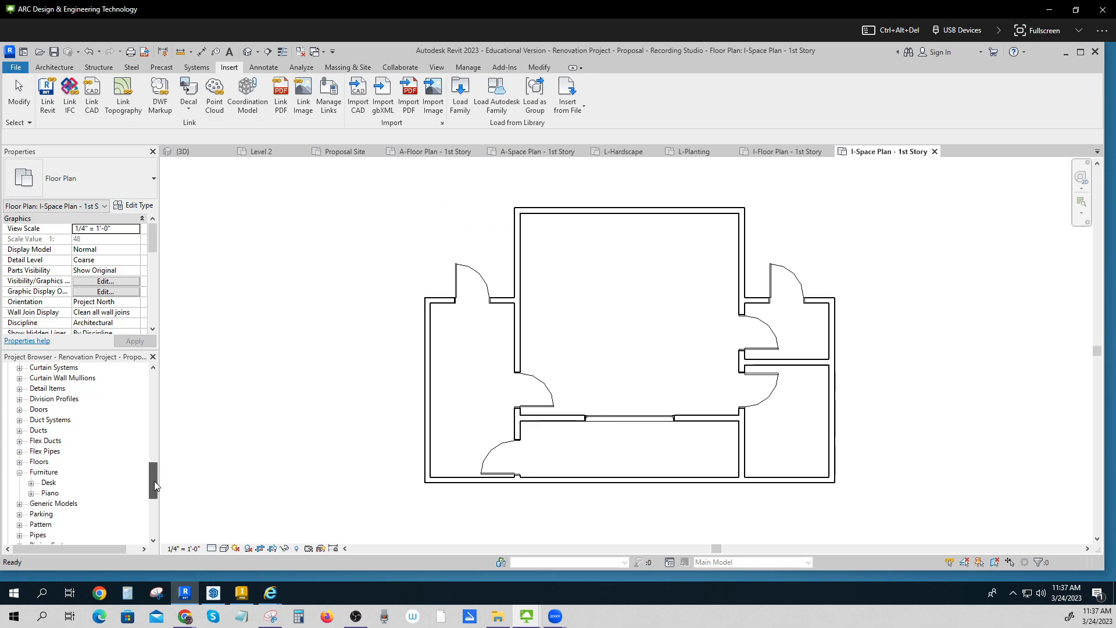
left_click(32, 493)
scroll(93, 493, "down", 1)
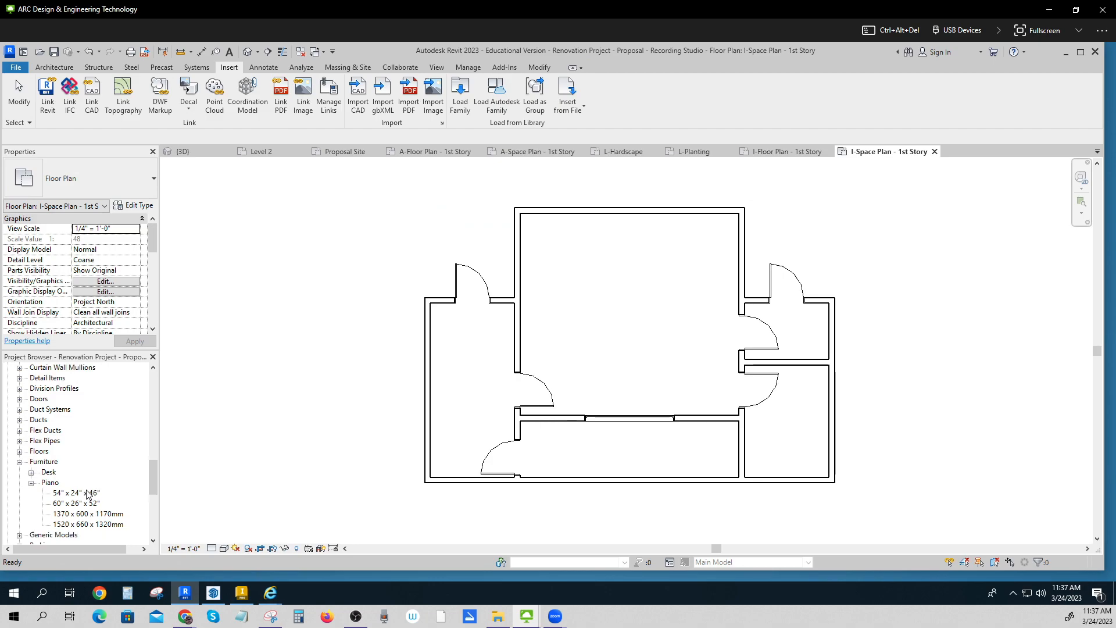
left_click(60, 504)
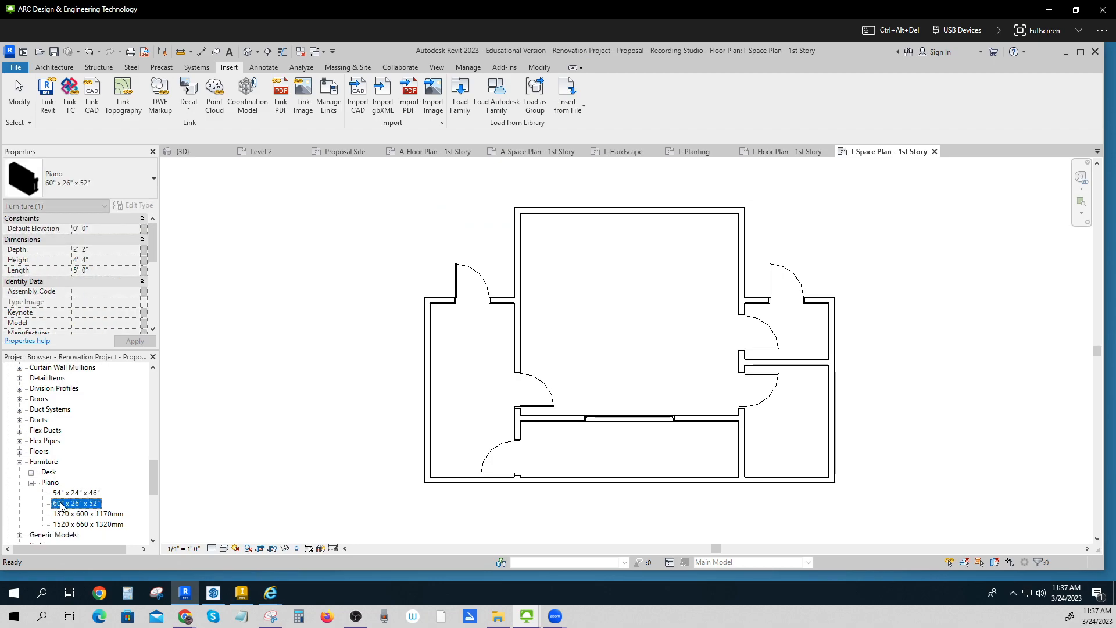
left_click_drag(61, 505, 500, 375)
left_click_drag(670, 356, 678, 331)
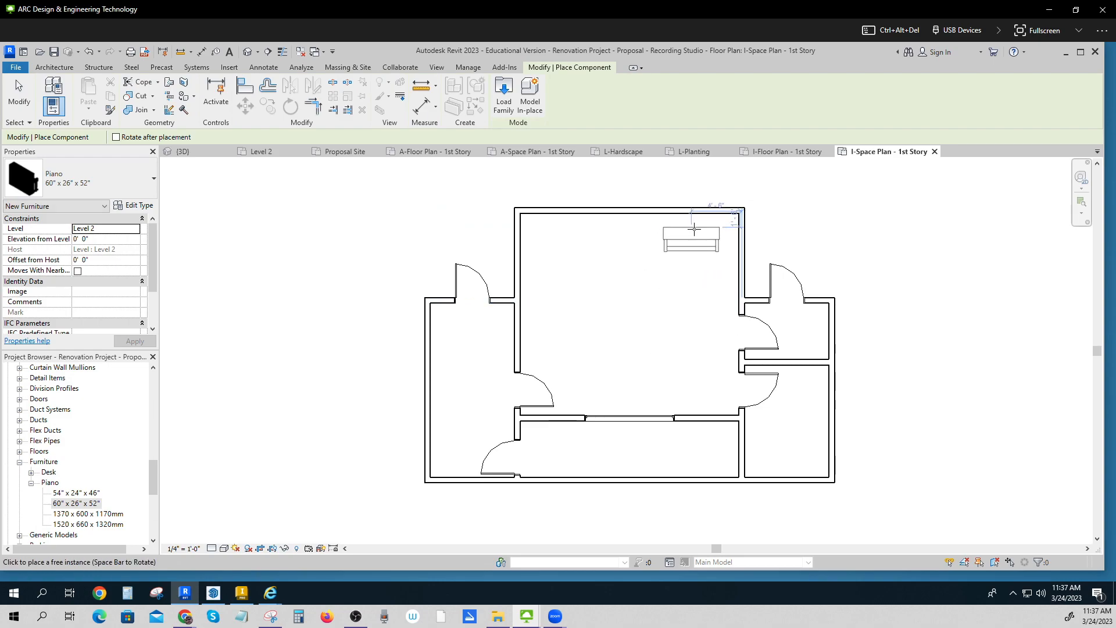
left_click(693, 227)
key("Escape")
key("Escape")
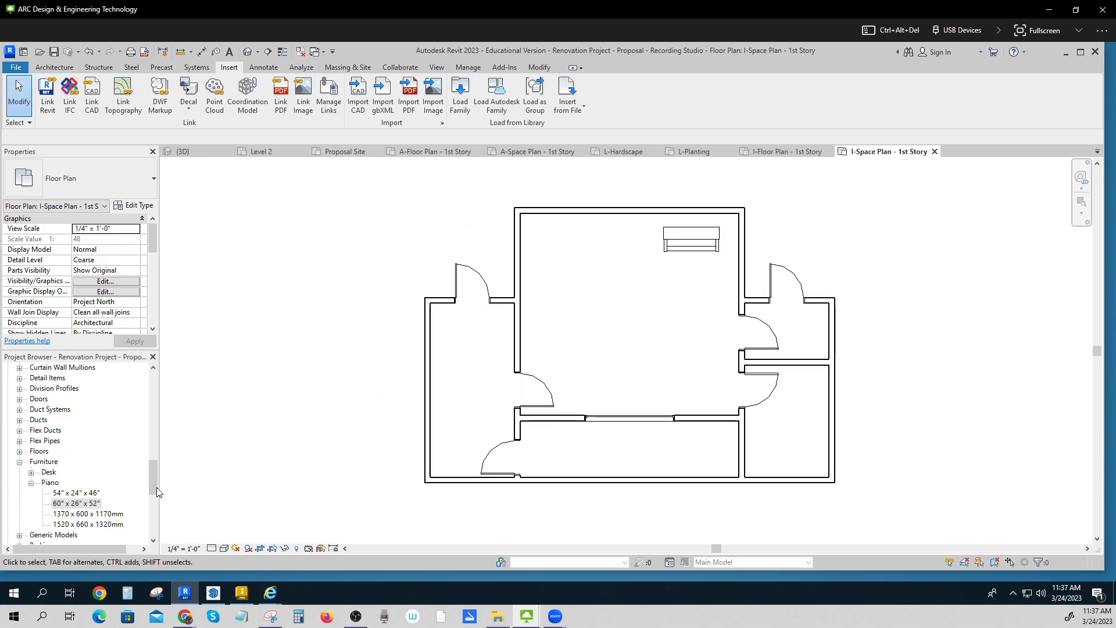
- Open the A-Floor Plan - 1st Story view and hide the piano element in that view
left_click_drag(154, 472, 152, 388)
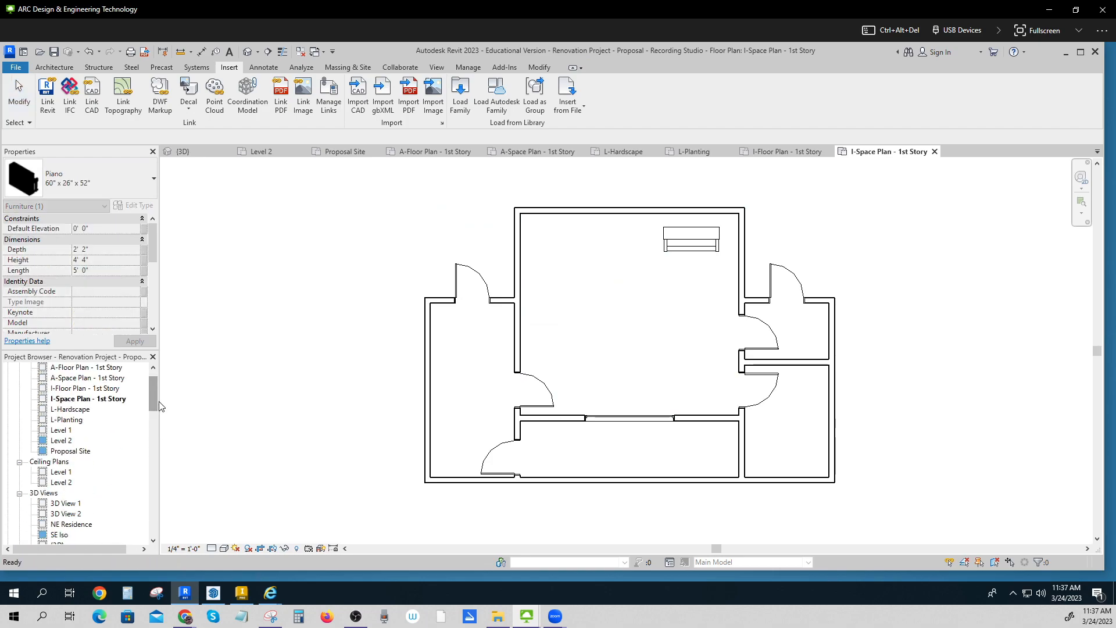
double_click(98, 369)
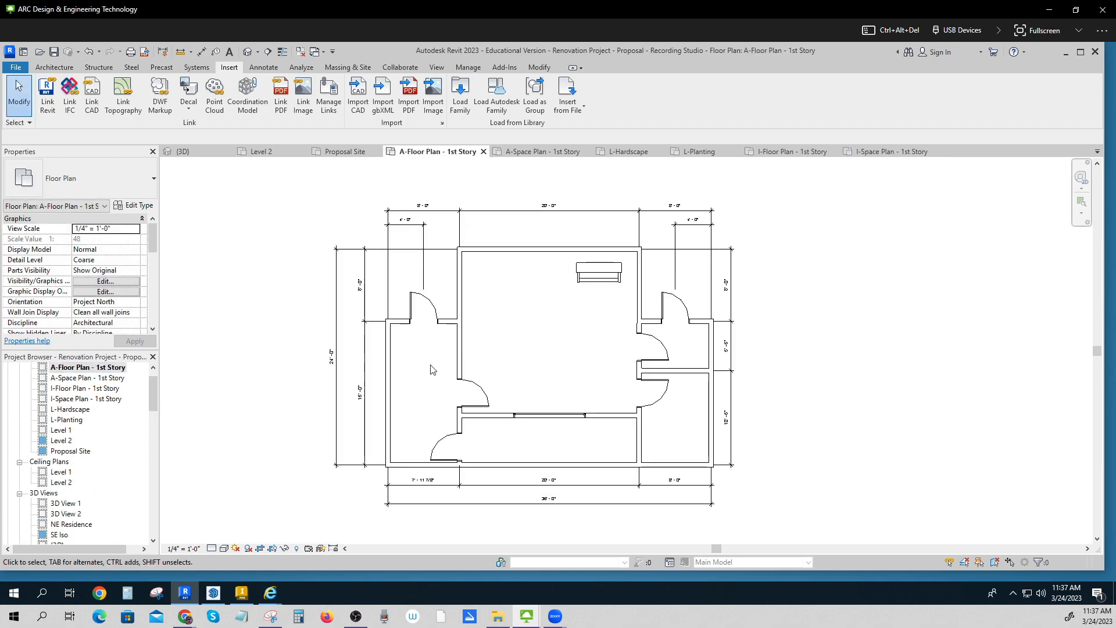
left_click(599, 276)
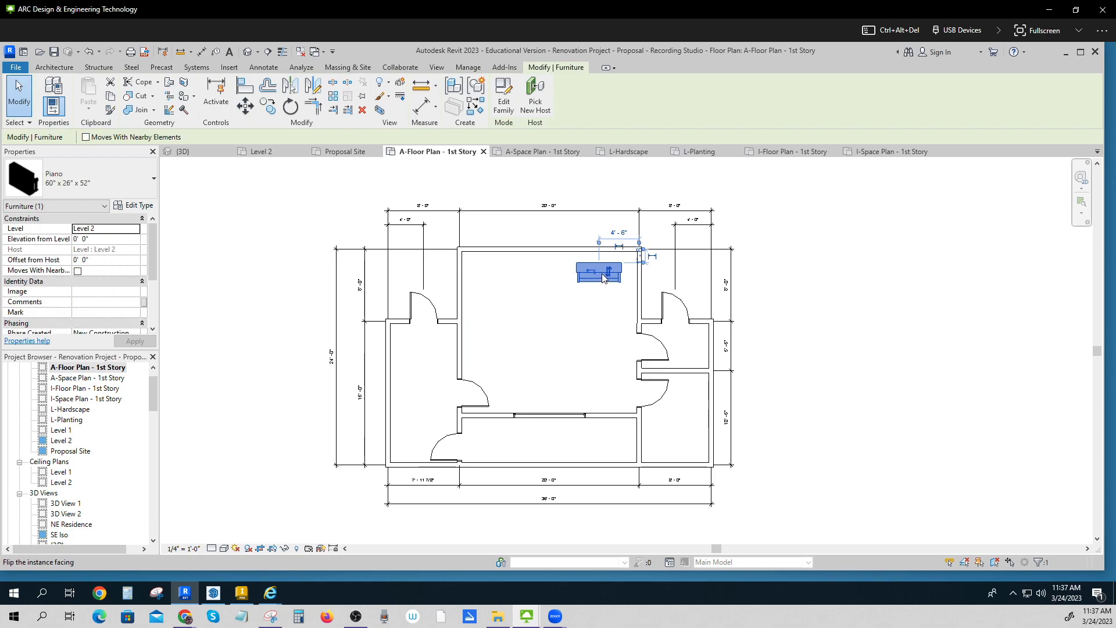
right_click(603, 275)
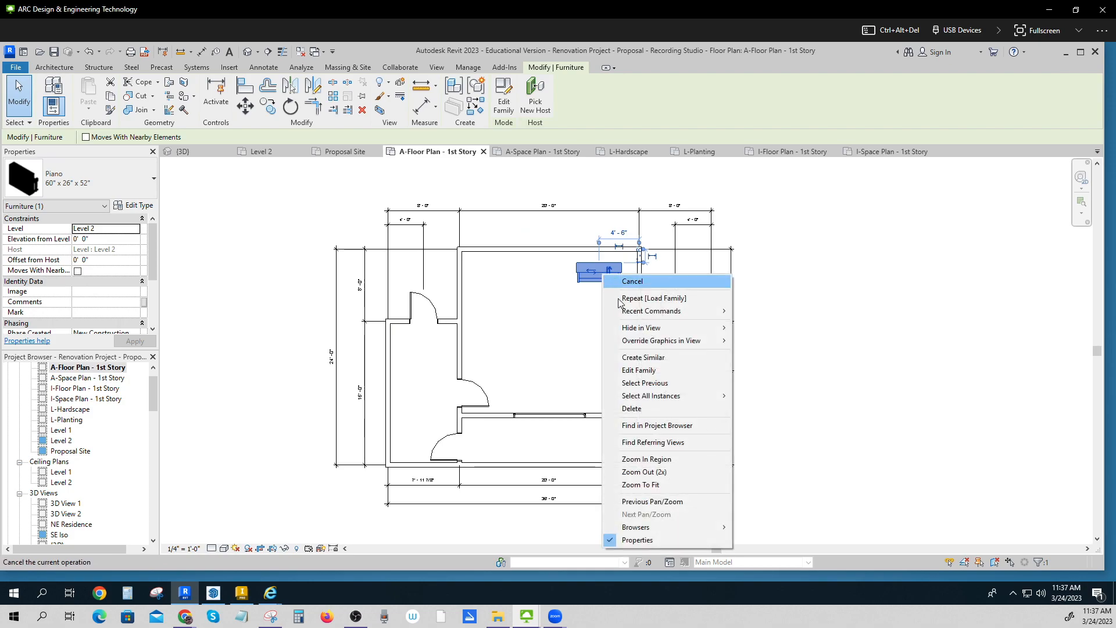
mouse_move(640, 331)
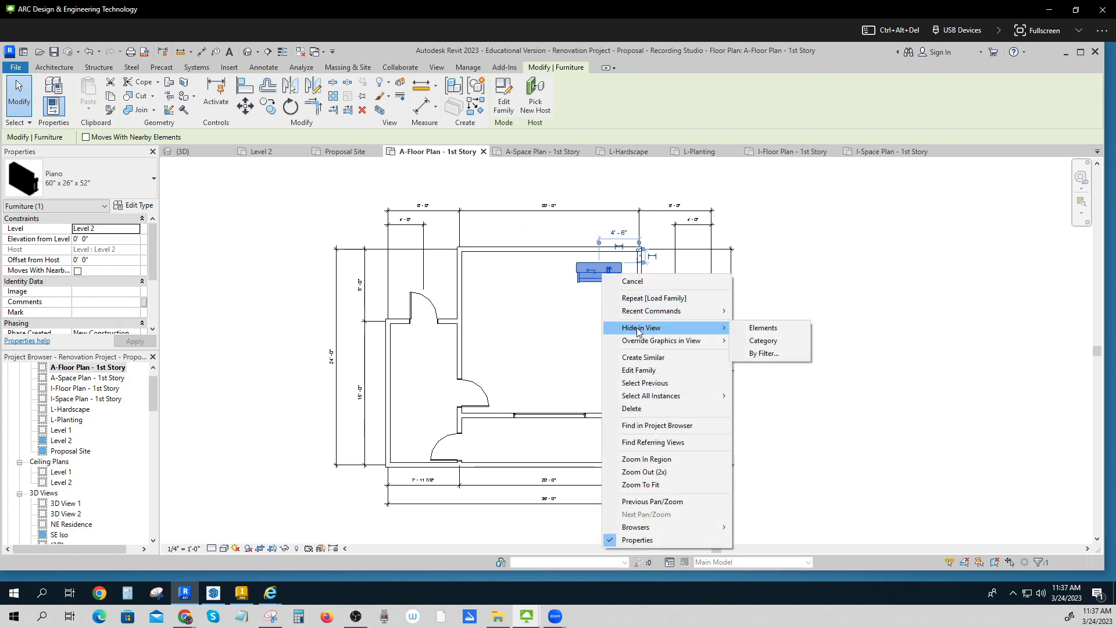
left_click(762, 328)
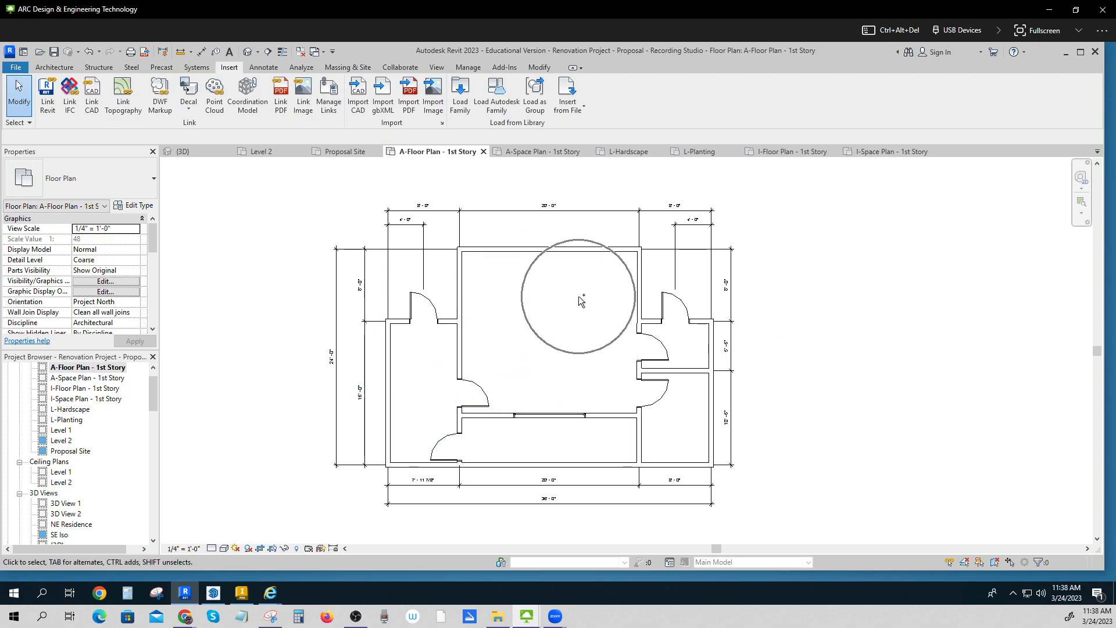
- Check the piano in the I-Space Plan - 1st Story view, and hide the piano element in the A-Space Plan - 1st Story view
double_click(76, 399)
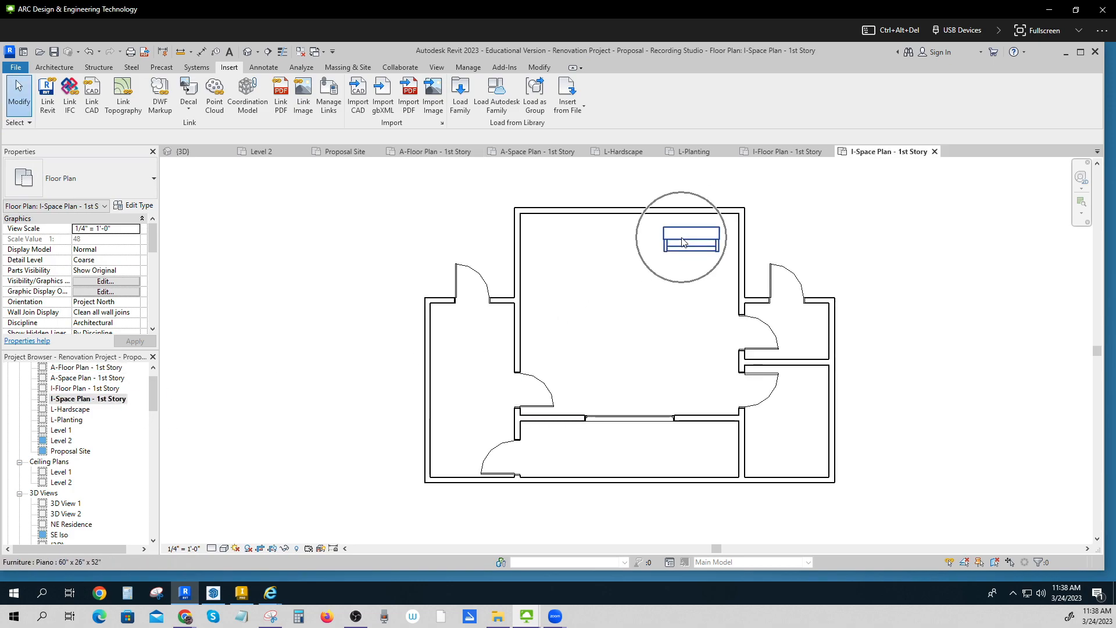
left_click(107, 379)
double_click(107, 379)
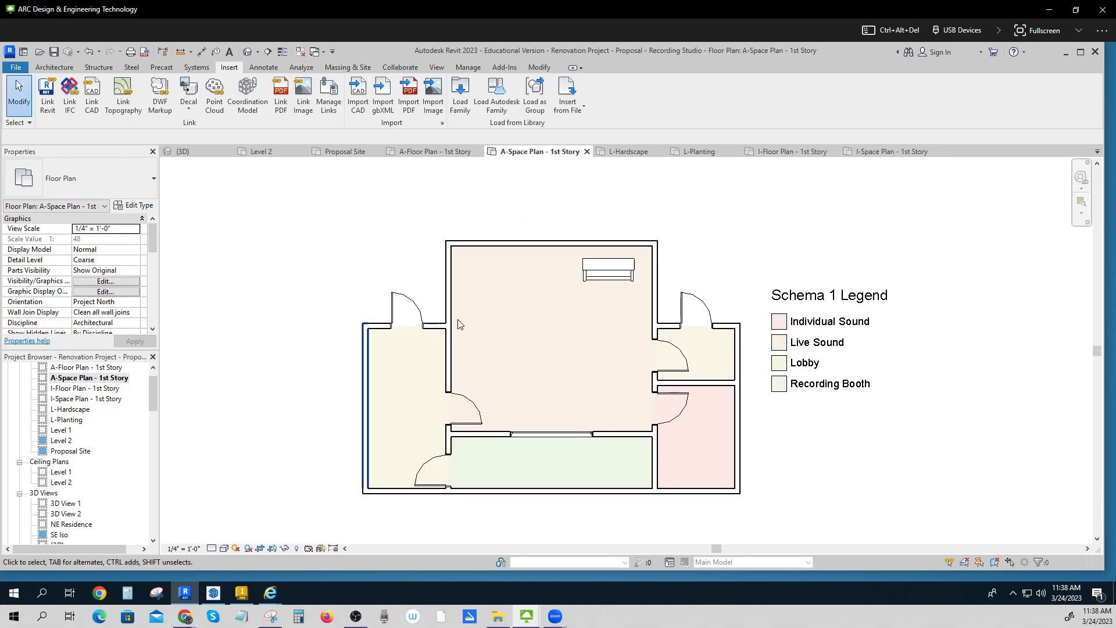
right_click(604, 270)
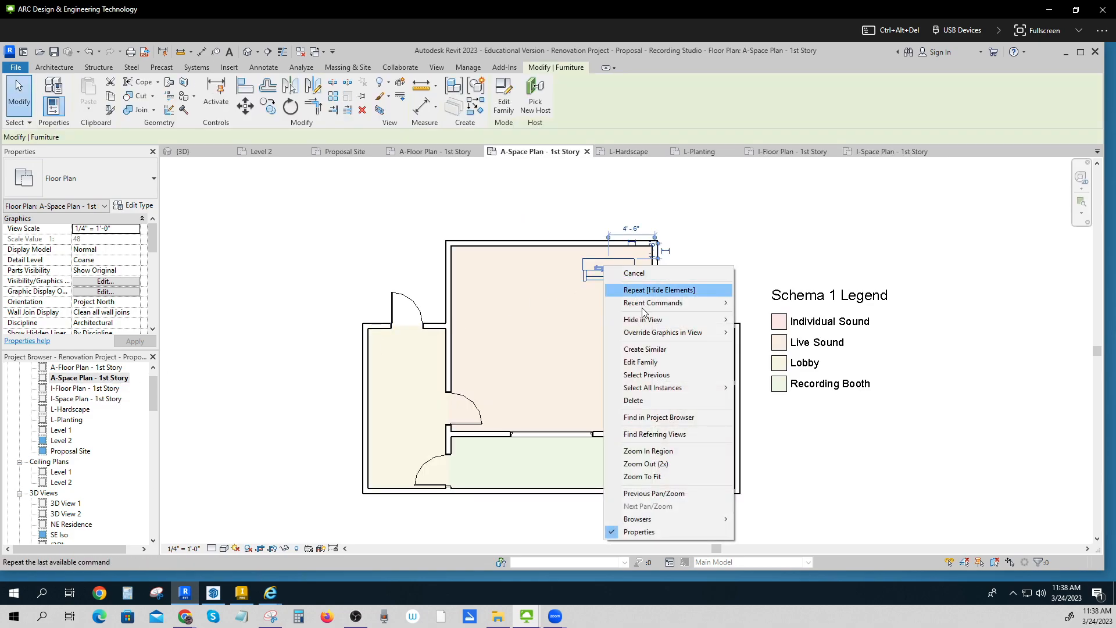
mouse_move(712, 319)
left_click(774, 322)
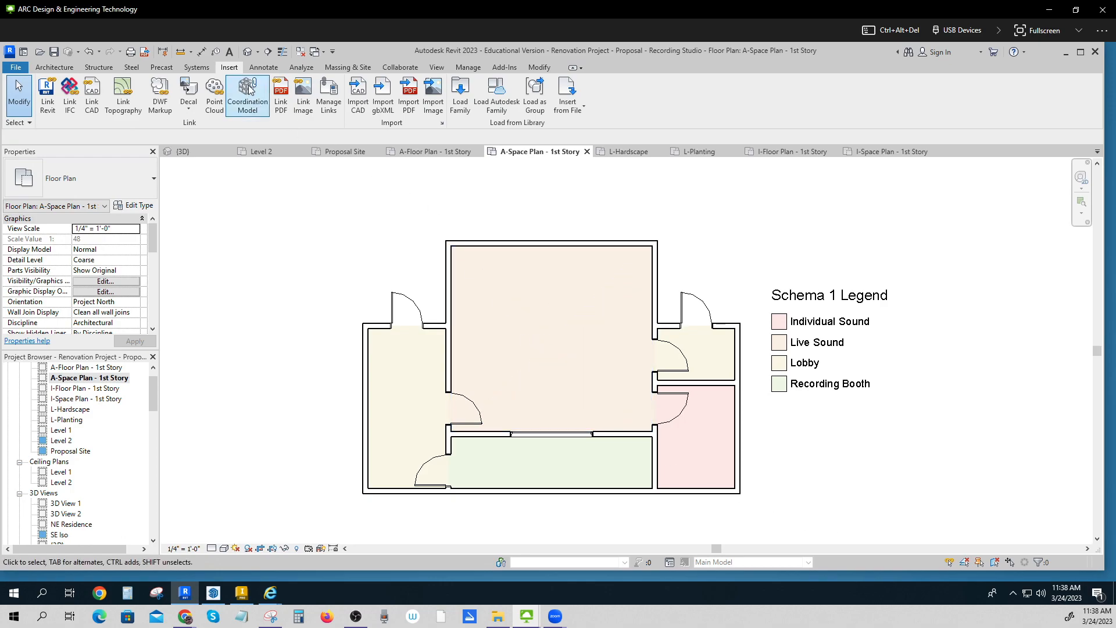
- Draw a rectangular space separation boundary around the large central Live Sound room along its wall centerlines
left_click(264, 68)
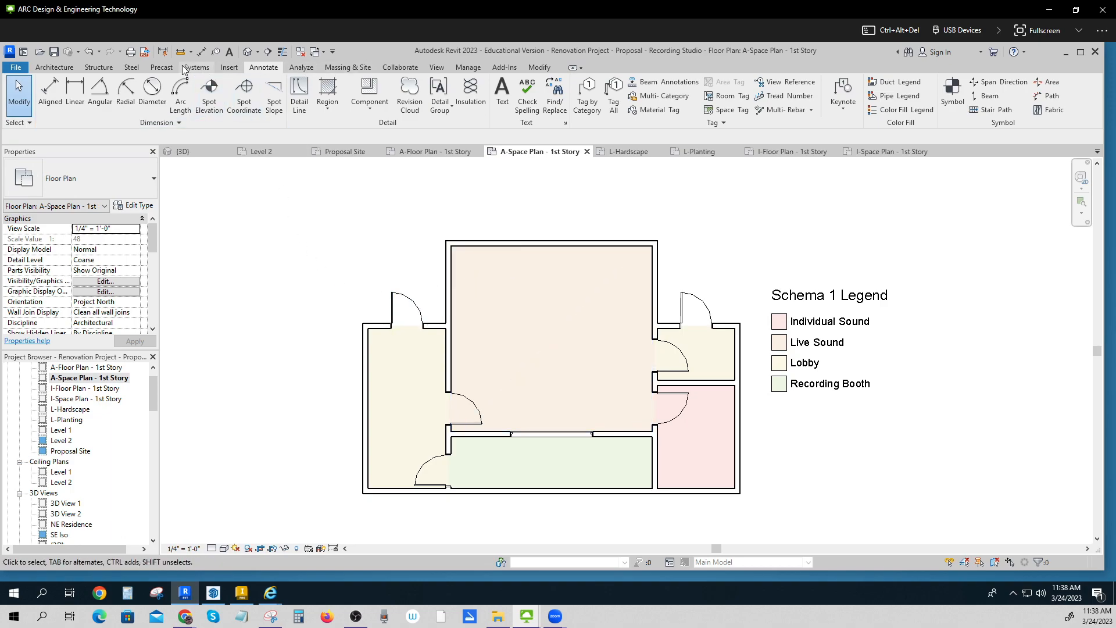
left_click(301, 68)
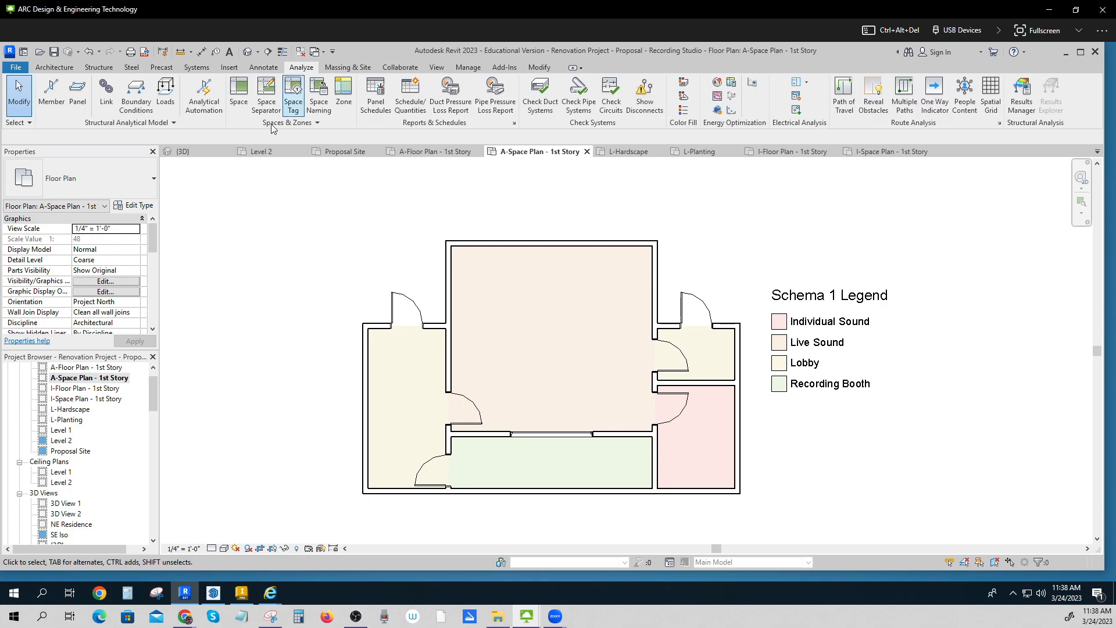
left_click(267, 92)
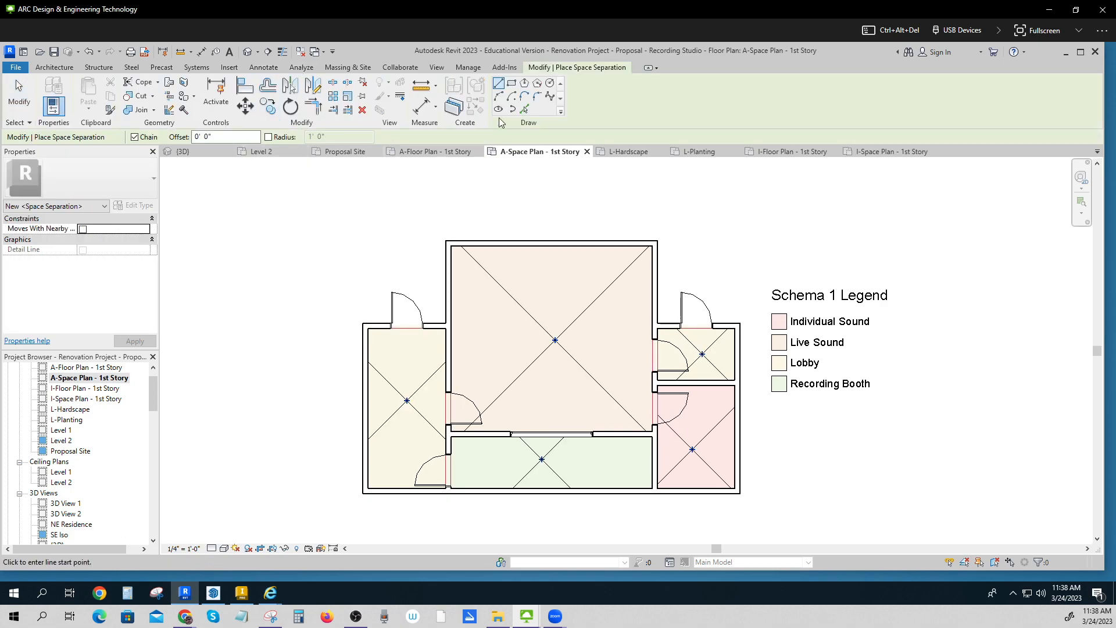
left_click(511, 84)
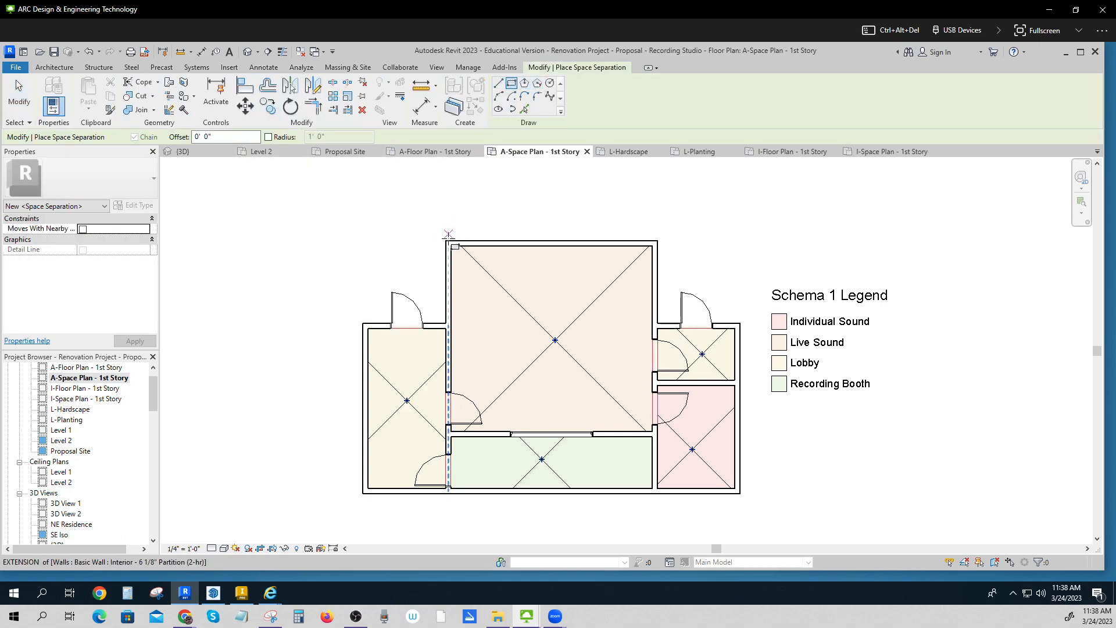
left_click(449, 243)
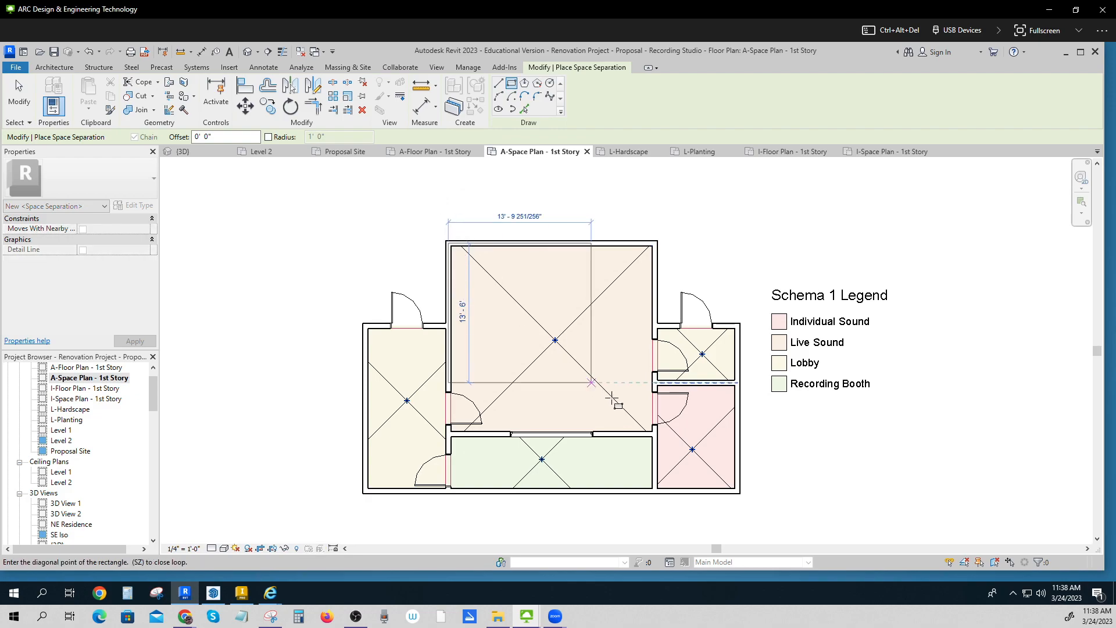
left_click(655, 433)
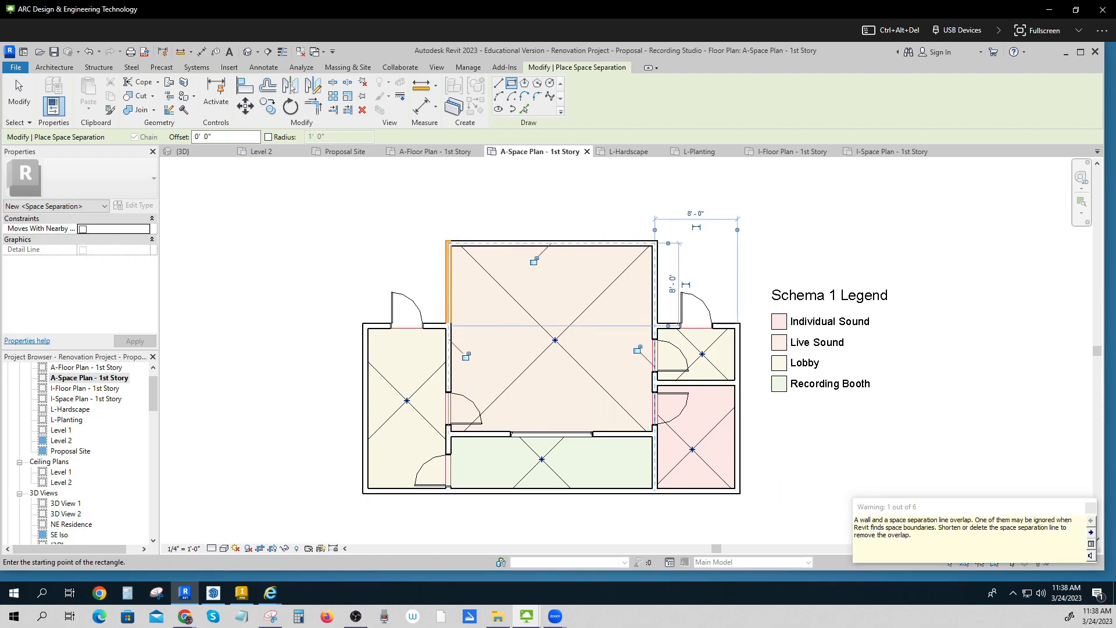
left_click(1091, 507)
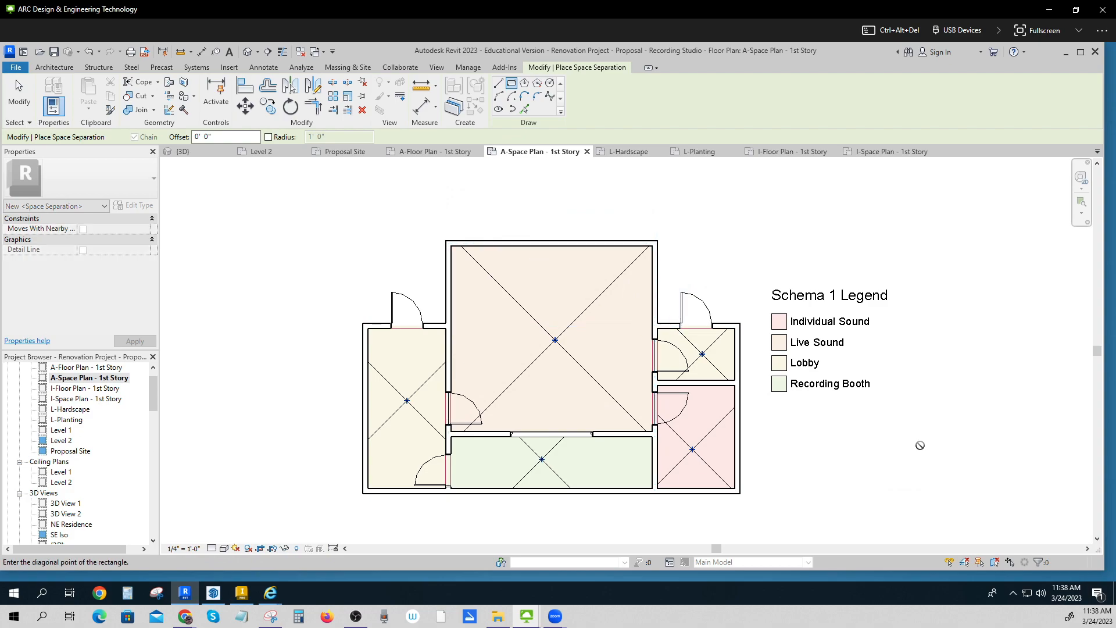
left_click(942, 447)
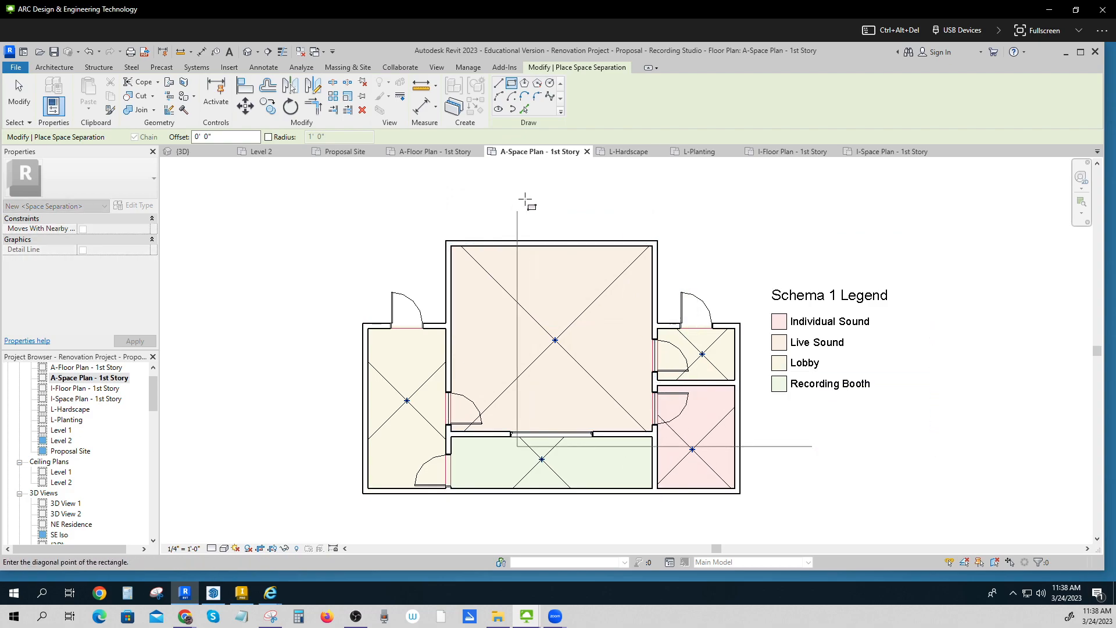
key("Escape")
key("Escape")
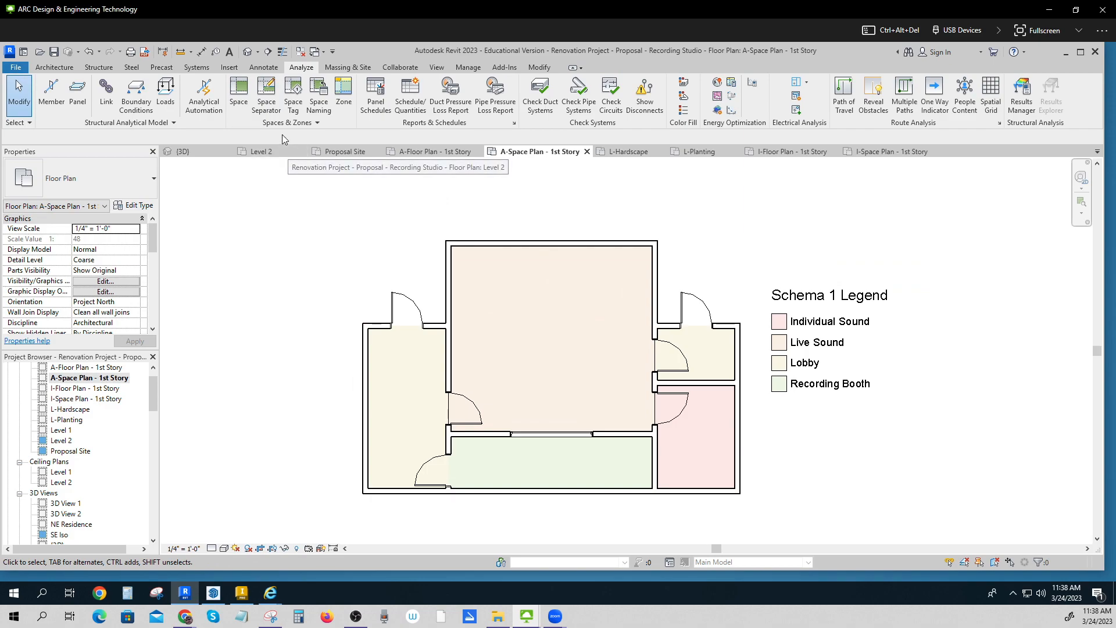
- Draw a space separation line across the door opening between the left Lobby and the Recording Booth
left_click(267, 95)
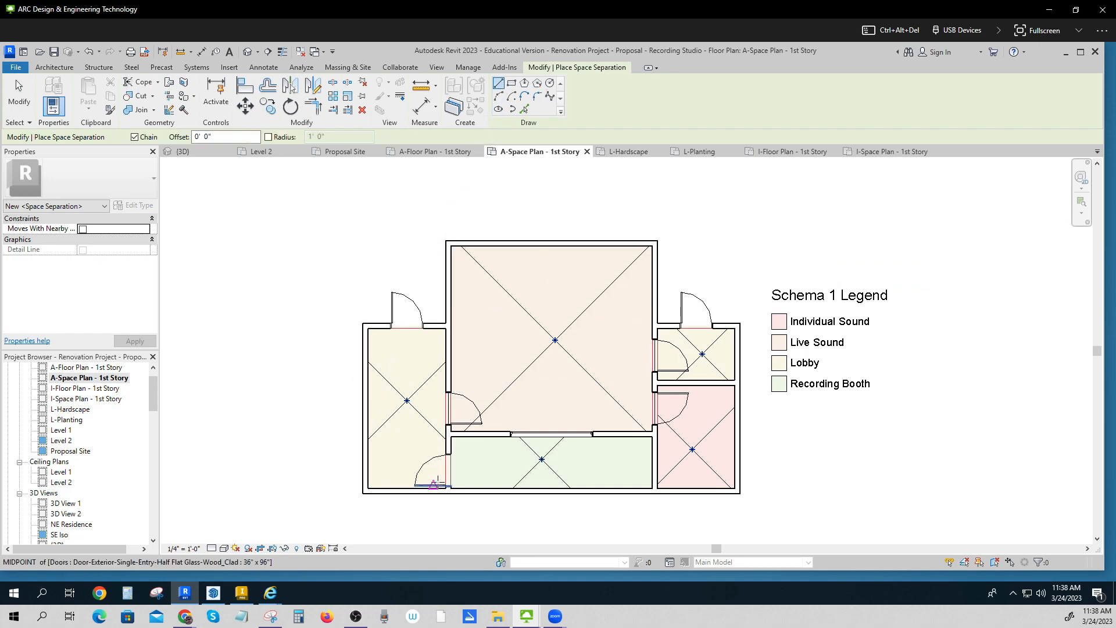
left_click(448, 455)
left_click(449, 472)
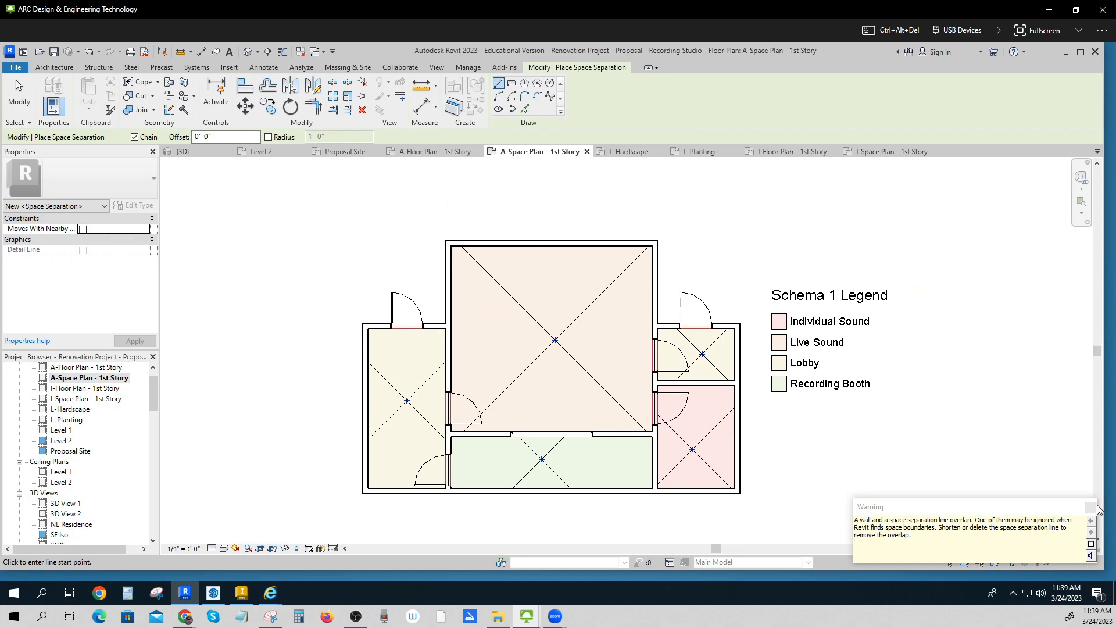
left_click(1091, 508)
key("Escape")
key("Escape")
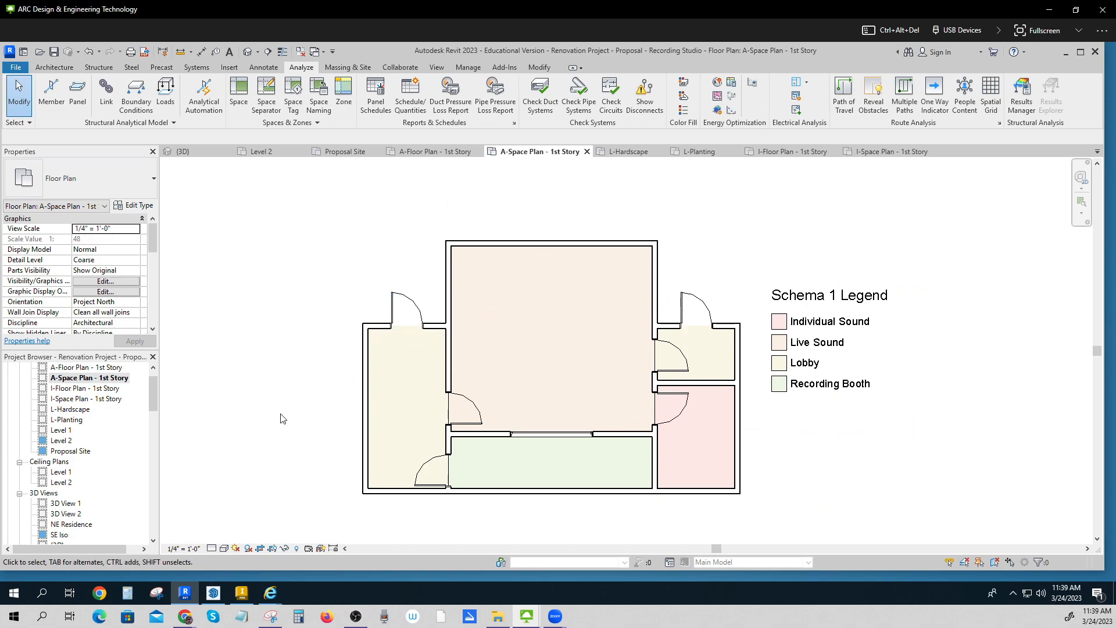
- Draw a rectangular space separation boundary around the left Lobby, from its upper-left wall corner to the lower end of the partition
left_click(266, 96)
left_click(512, 83)
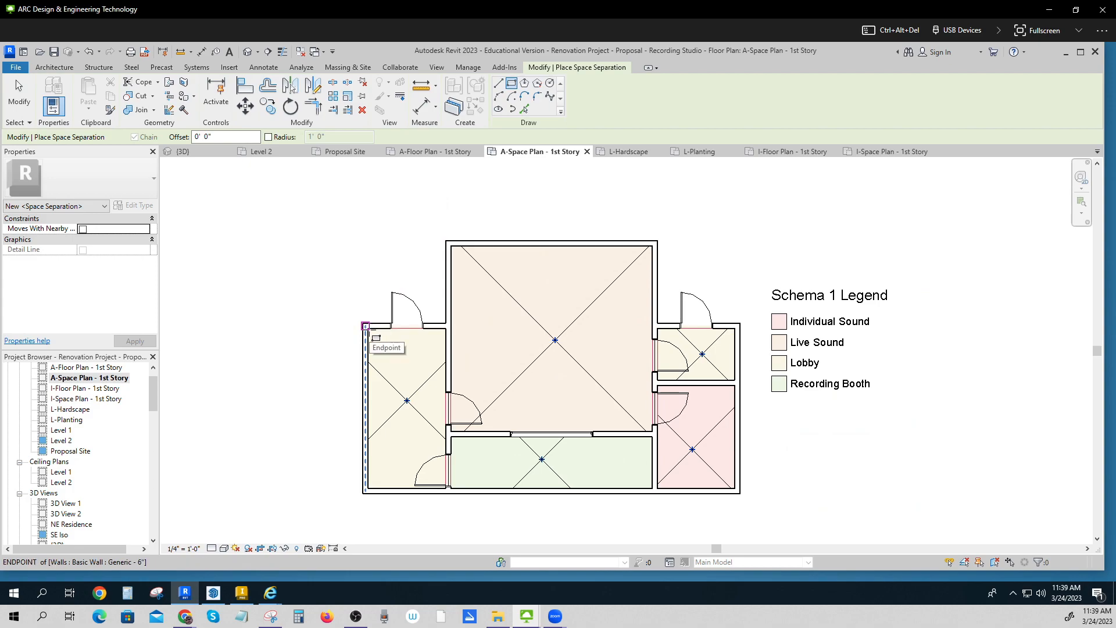
left_click(365, 326)
left_click(448, 486)
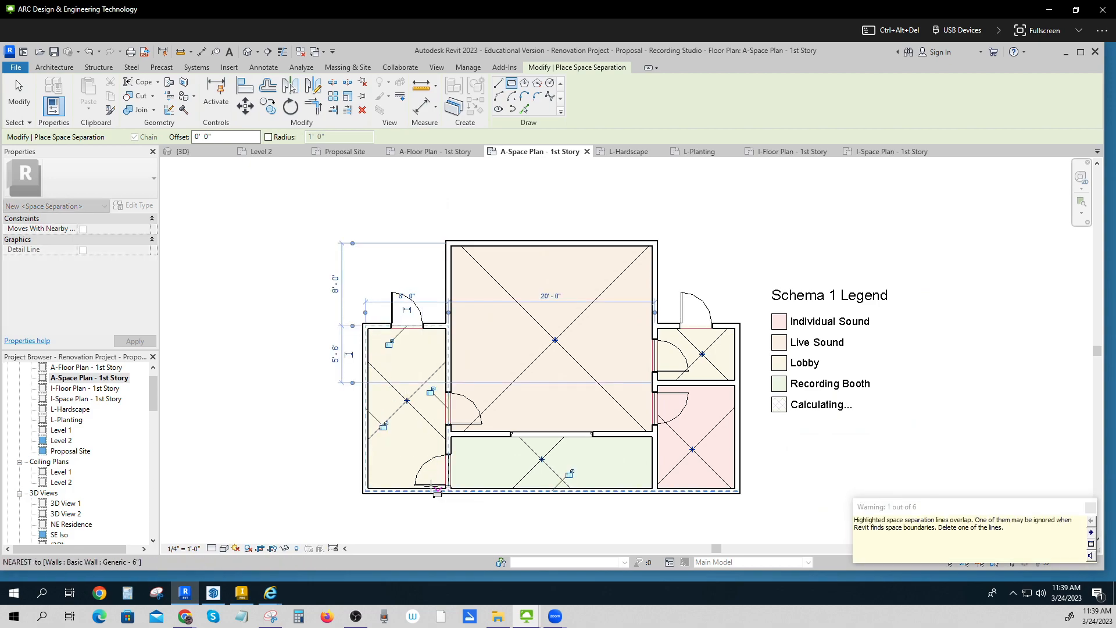
left_click(1091, 507)
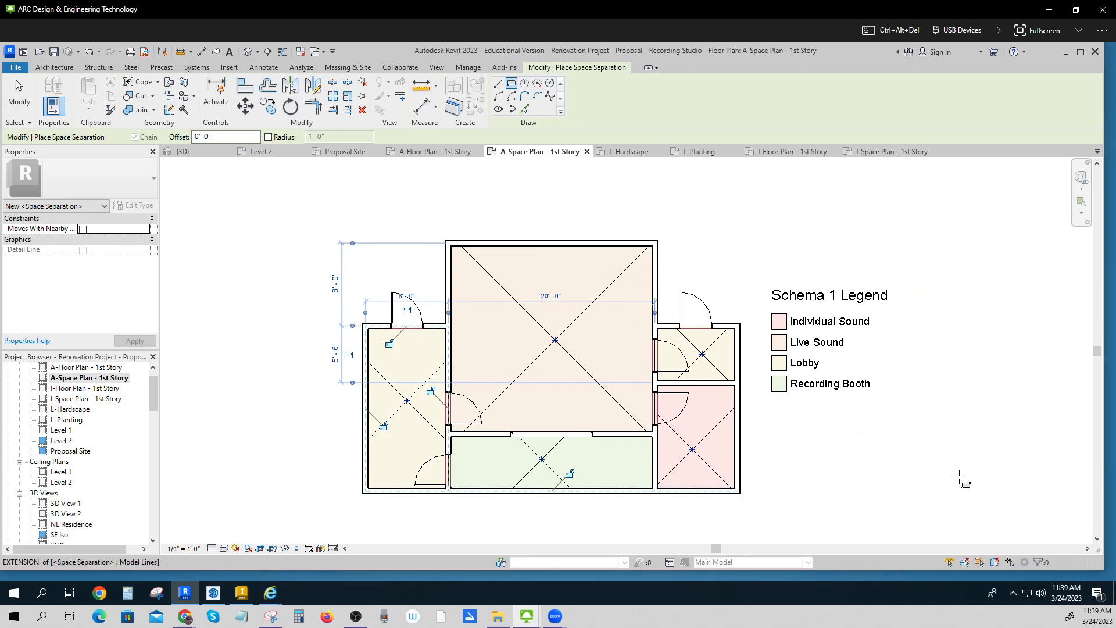
key("Escape")
key("Escape")
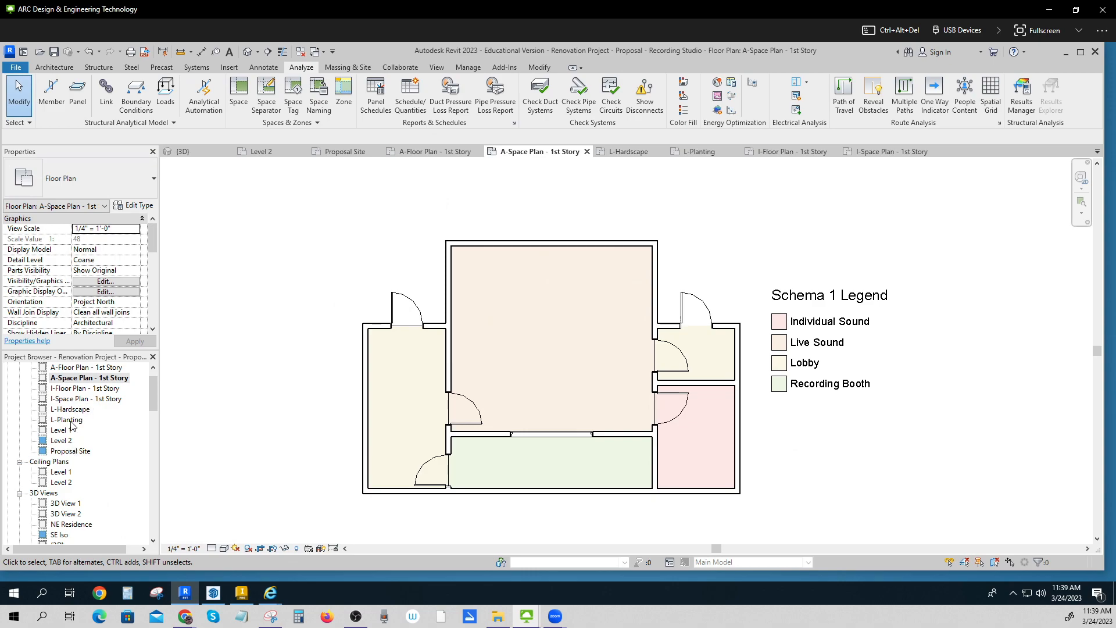
- Open the L-Planting view and review the shrub and deciduous tree types offered for a site component
double_click(69, 420)
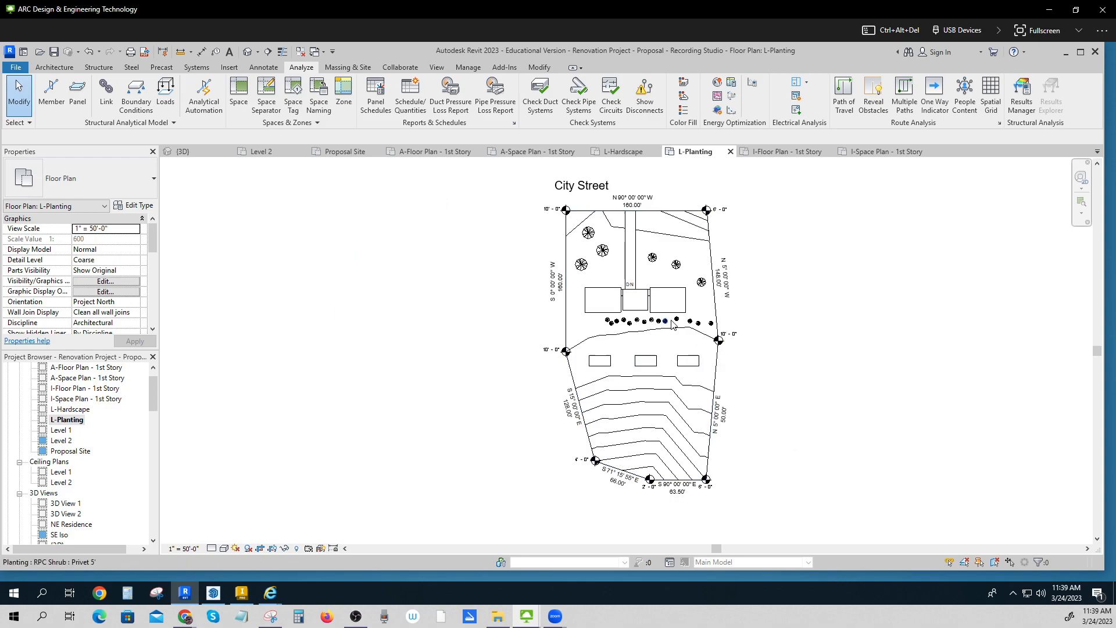
scroll(674, 322, "up", 3)
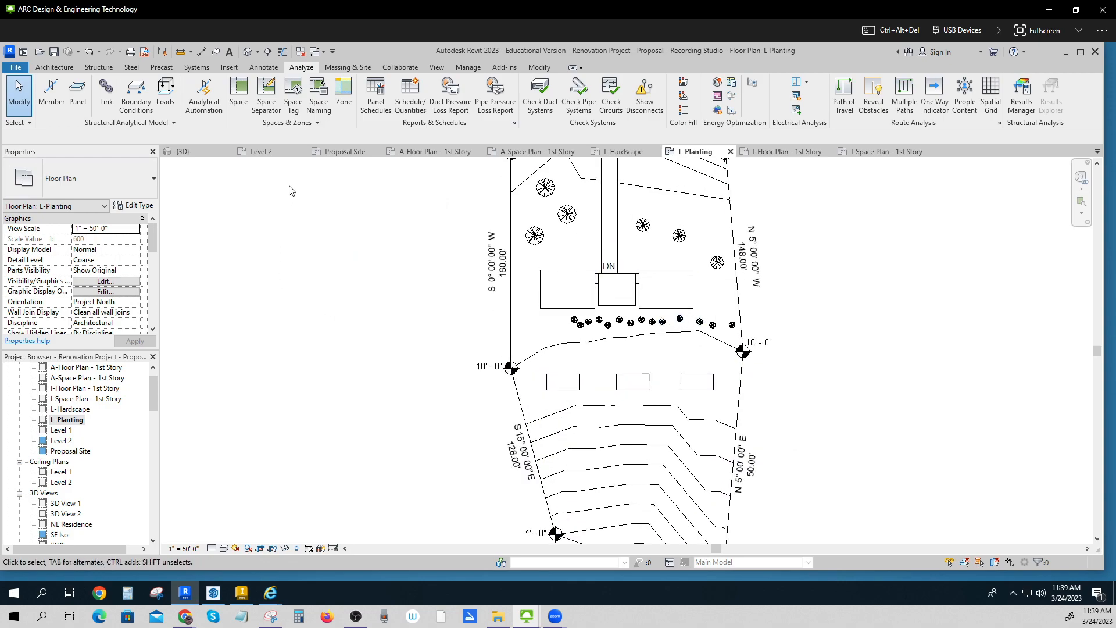
left_click(346, 67)
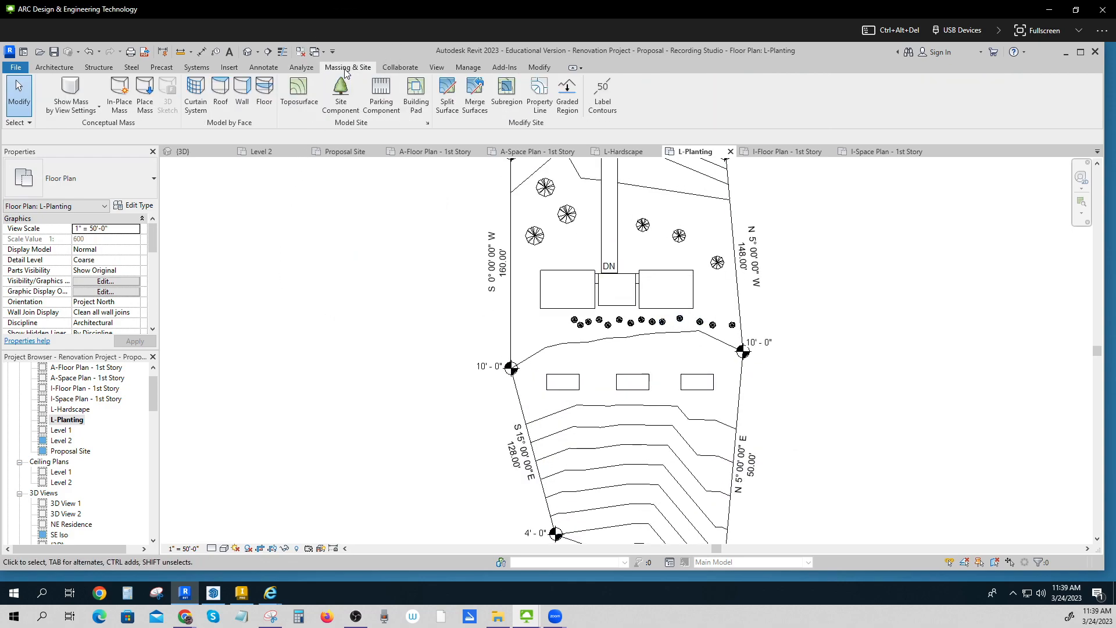
left_click(341, 96)
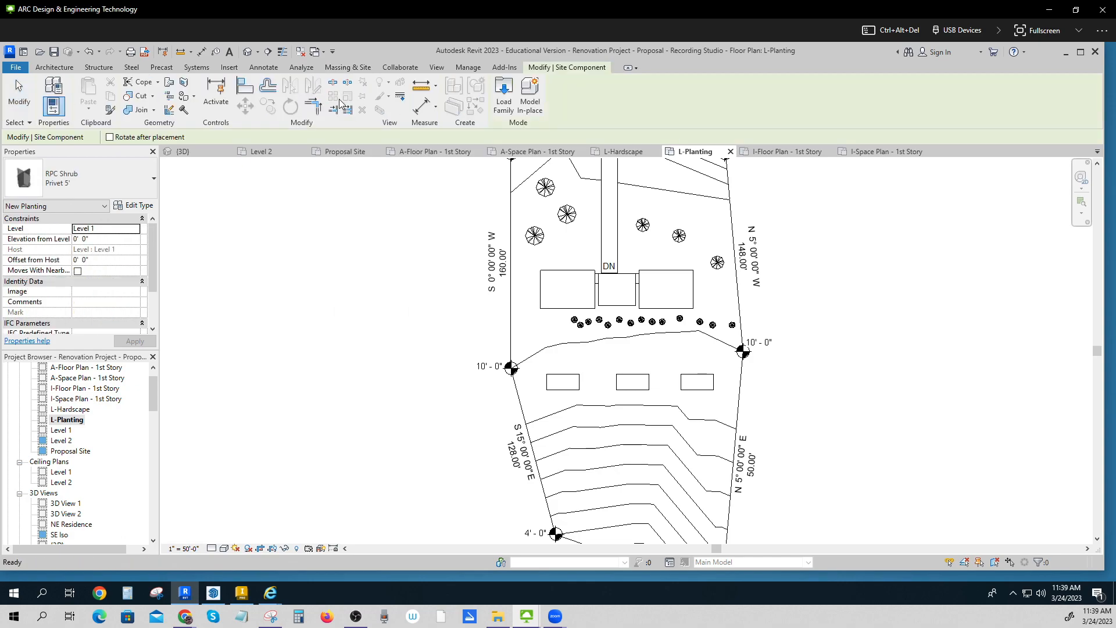
left_click(154, 181)
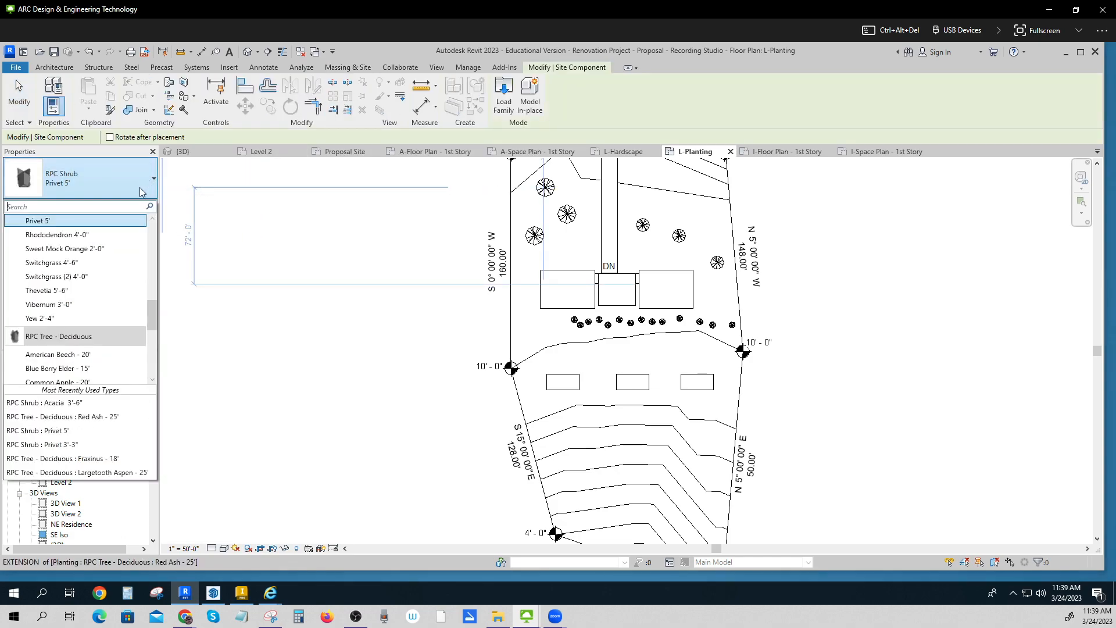
scroll(73, 326, "down", 2)
scroll(75, 369, "down", 3)
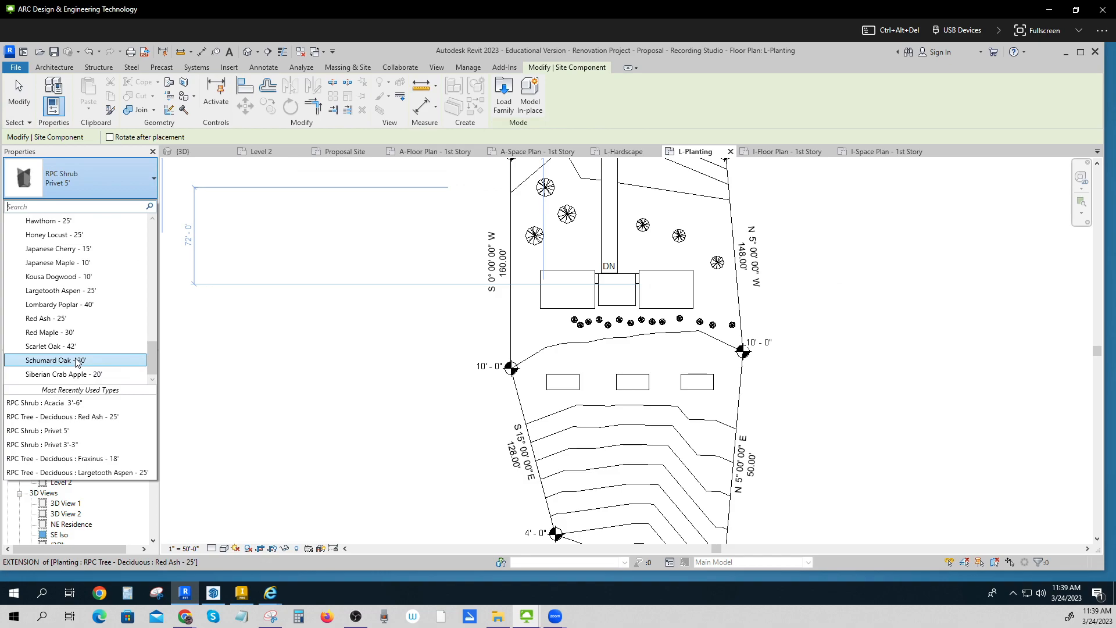
- Browse the loadable families in the English-Imperial library's Planting folder, and leave without loading any
left_click(504, 94)
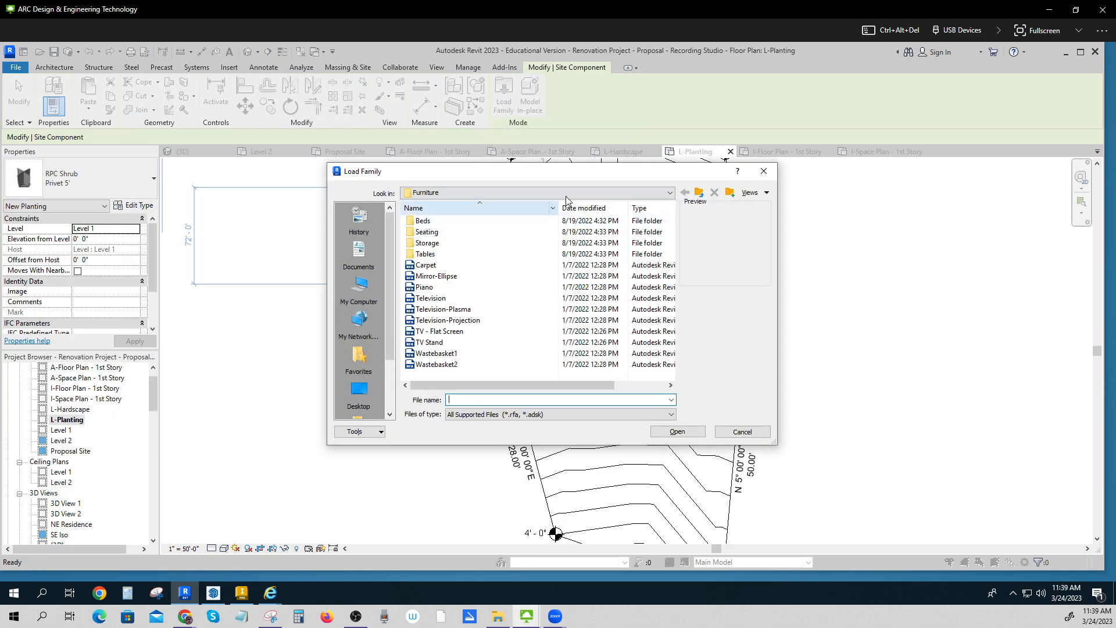
left_click(667, 194)
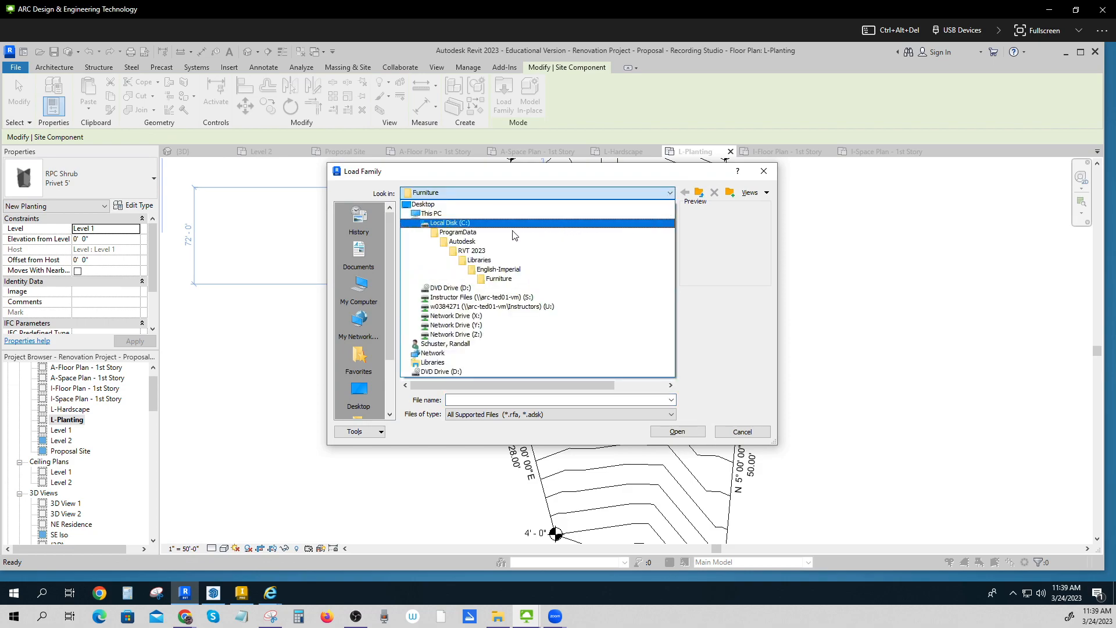
left_click(499, 269)
scroll(470, 291, "down", 4)
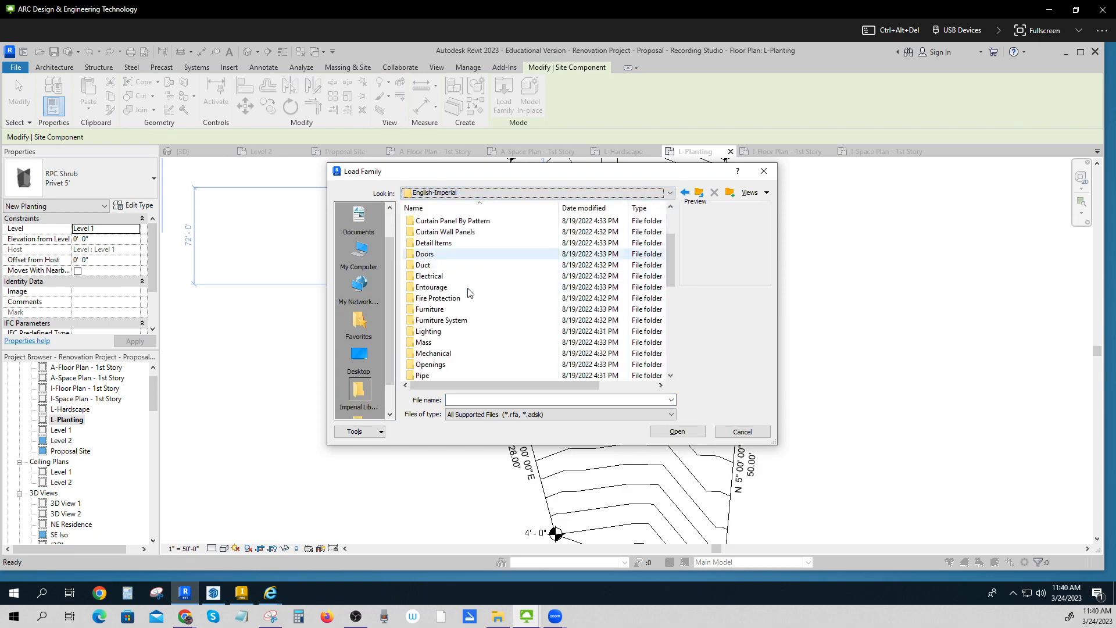
double_click(428, 321)
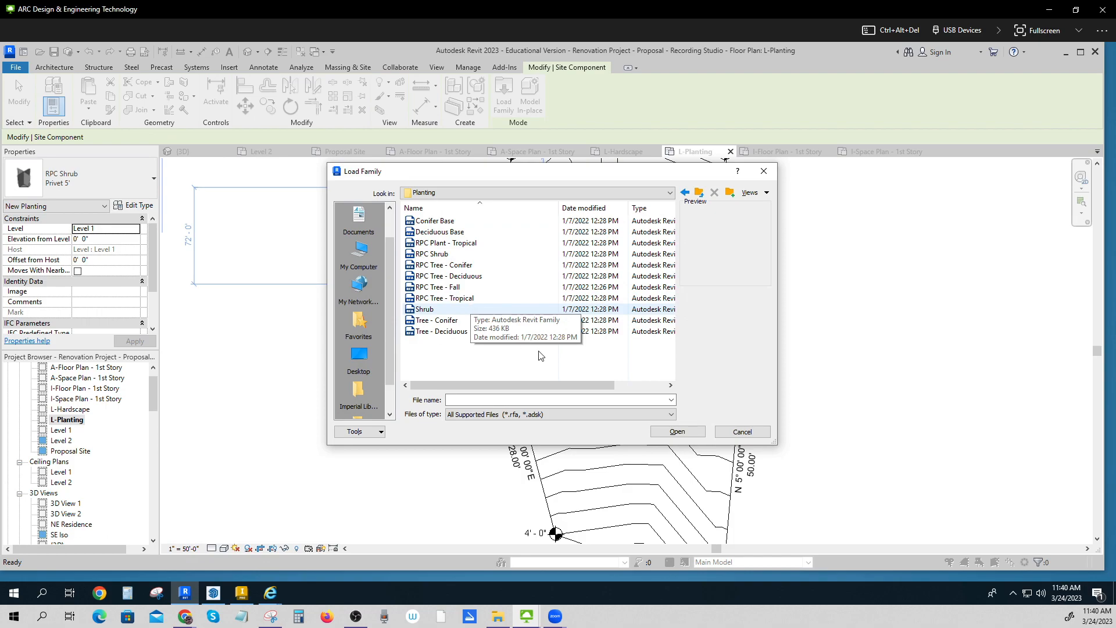
left_click(742, 432)
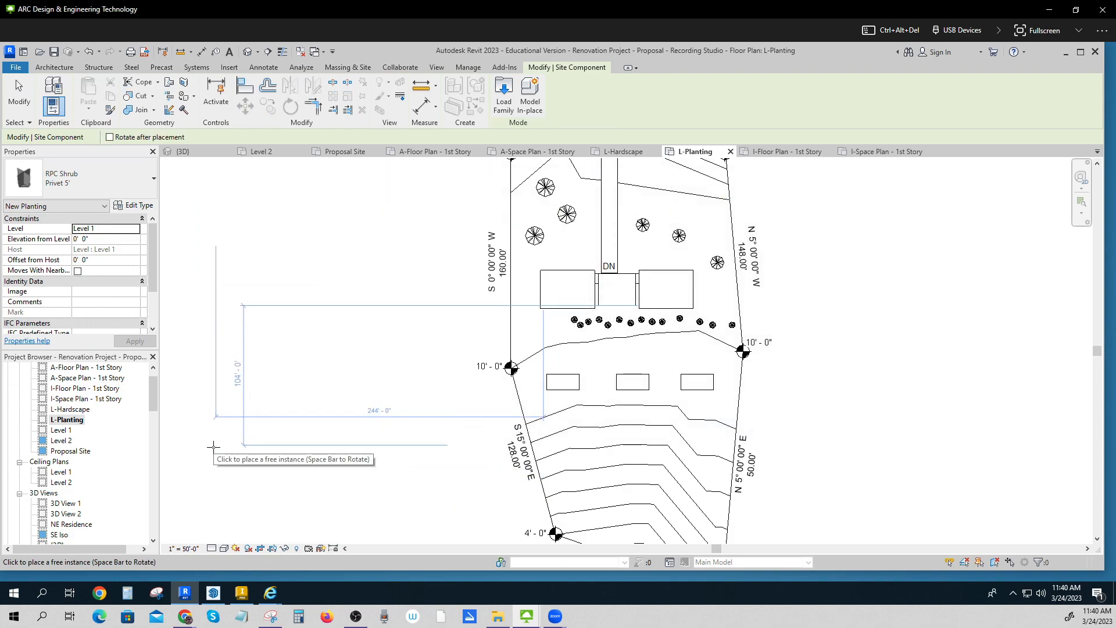
key("Escape")
key("Escape")
- Expand the project's Planting families and review the types listed under RPC Shrub and RPC Tree - Deciduous
left_click_drag(154, 400, 154, 447)
left_click(45, 452)
scroll(63, 487, "down", 1)
scroll(65, 491, "down", 5)
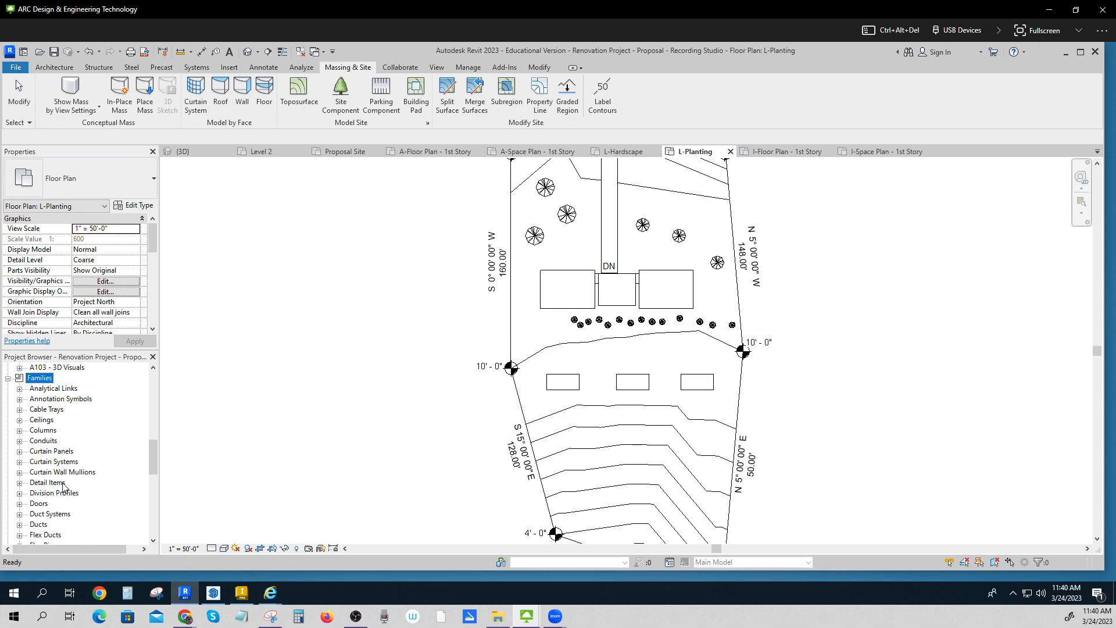
scroll(63, 488, "down", 3)
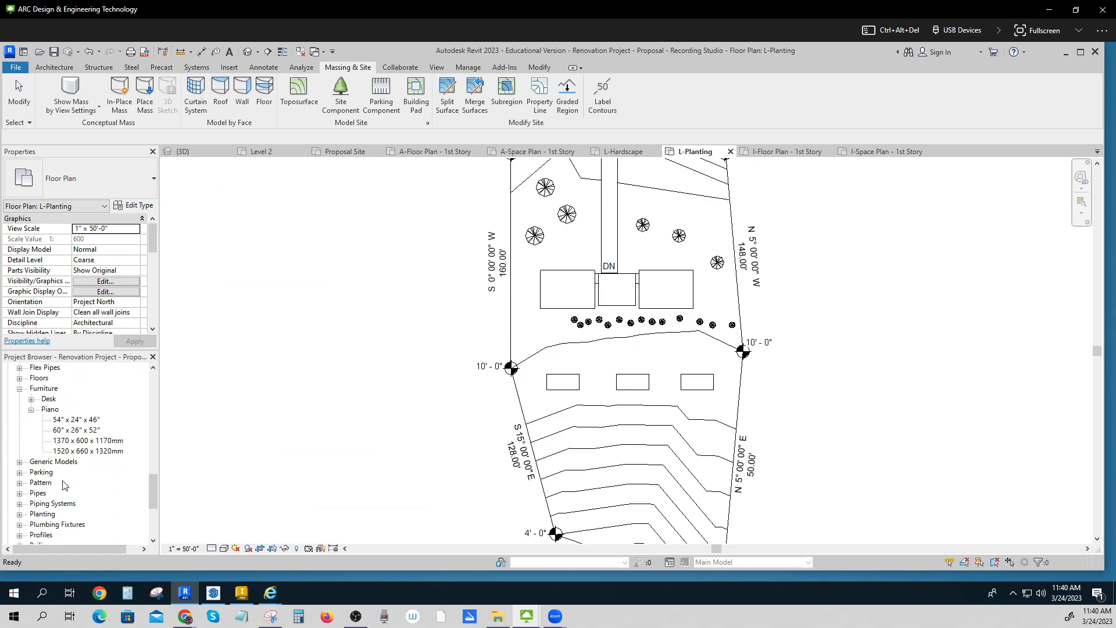
left_click(20, 494)
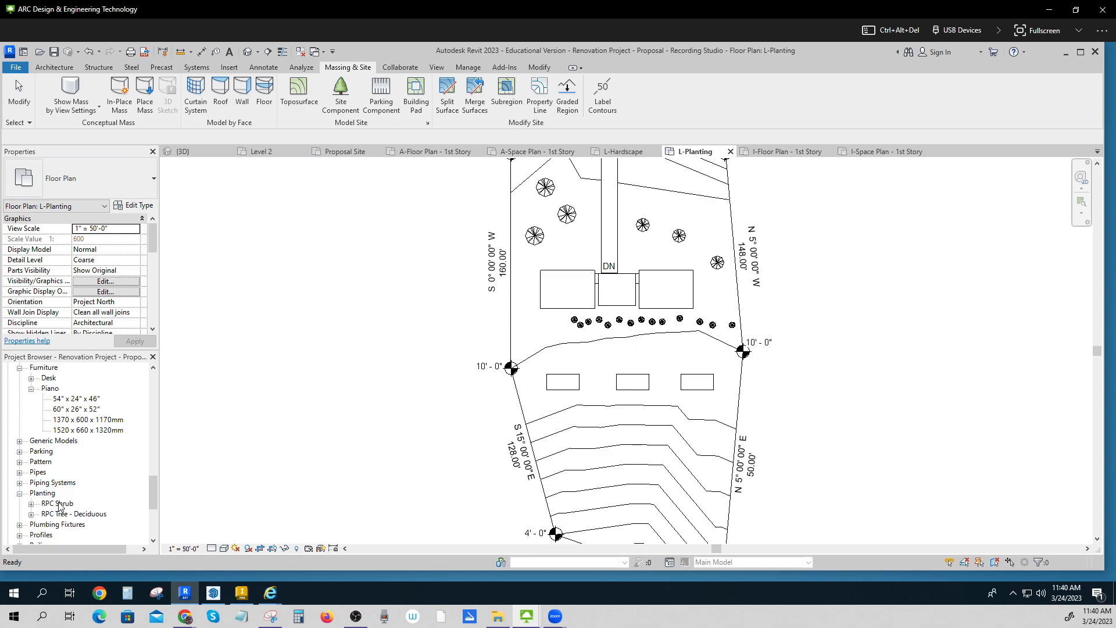
left_click(32, 504)
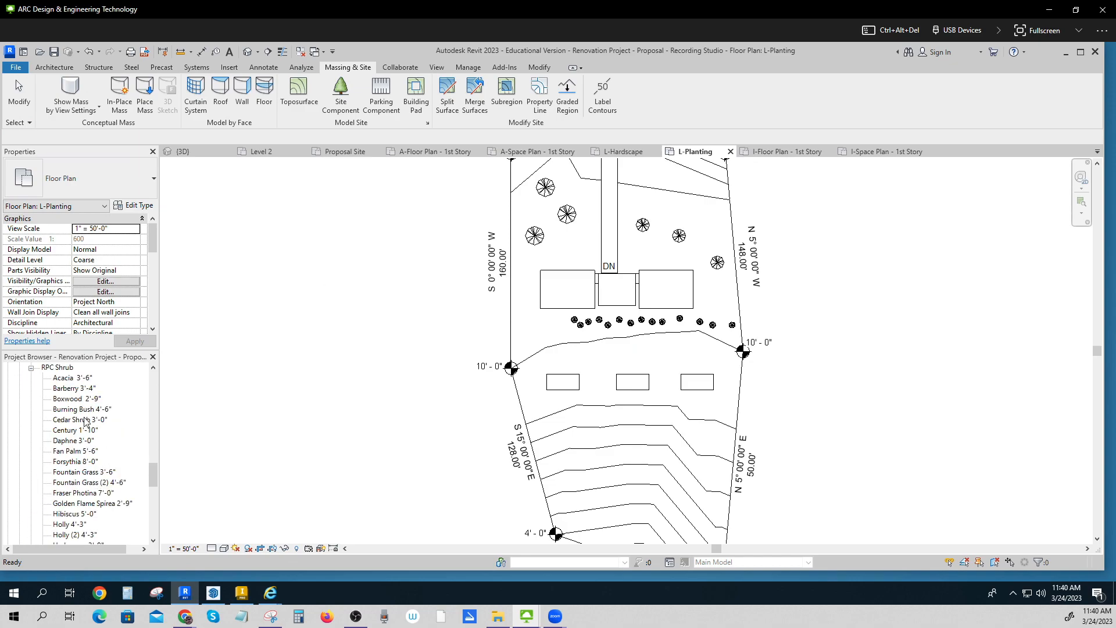
scroll(87, 430, "down", 5)
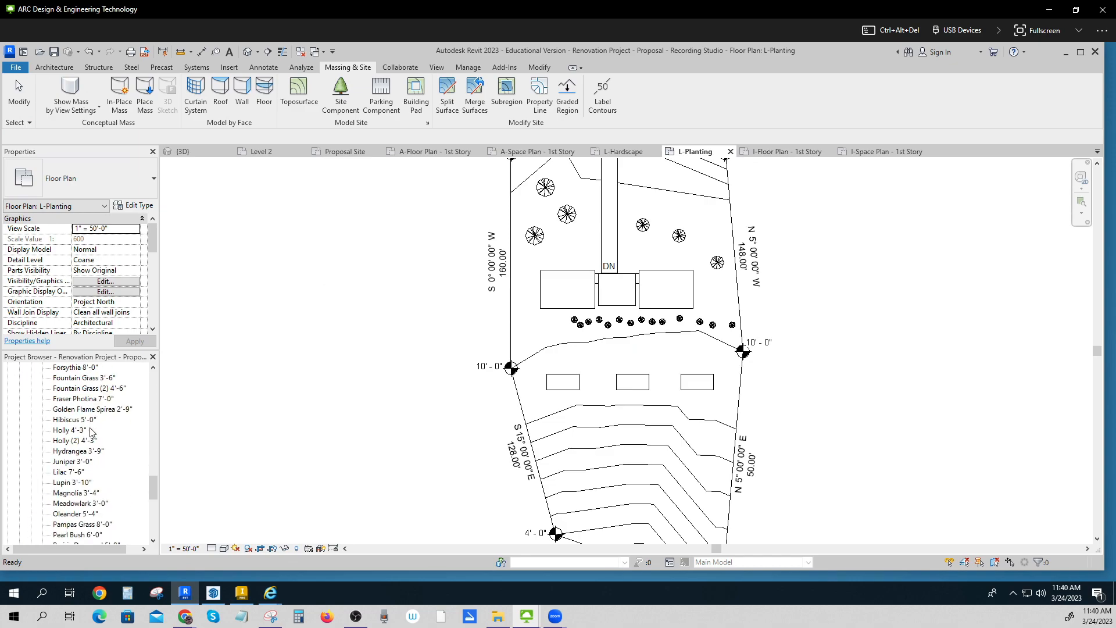
scroll(94, 437, "down", 4)
left_click(31, 484)
scroll(61, 459, "down", 3)
scroll(70, 457, "up", 3)
scroll(87, 454, "up", 2)
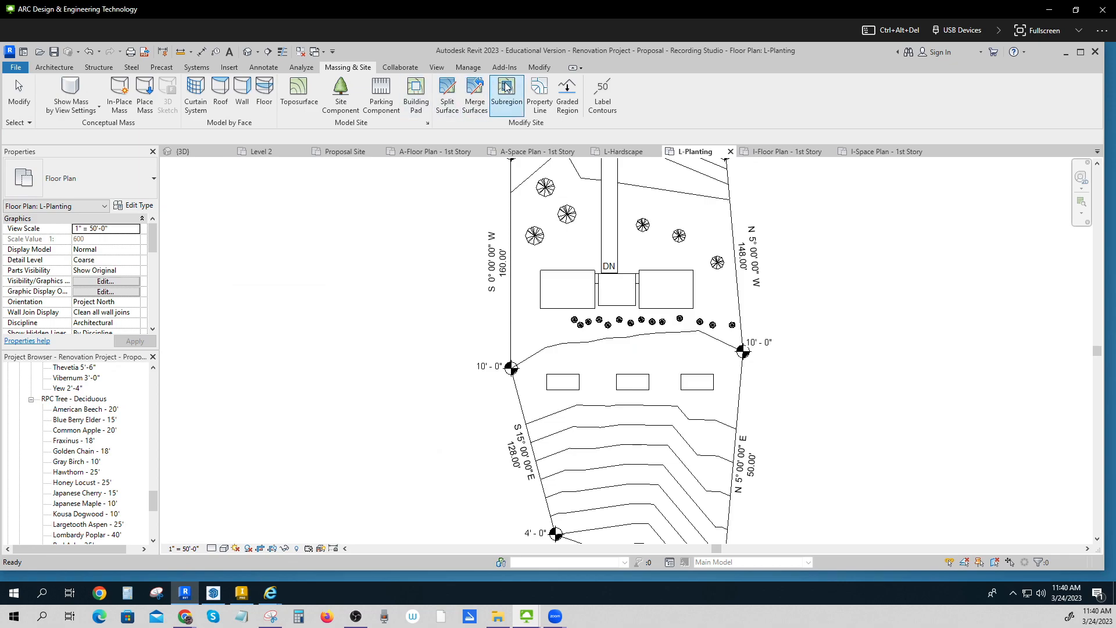
- Start a subregion and sketch a rectangular boundary about 20' deep among the trees in the upper-right part of the site
scroll(686, 256, "down", 3)
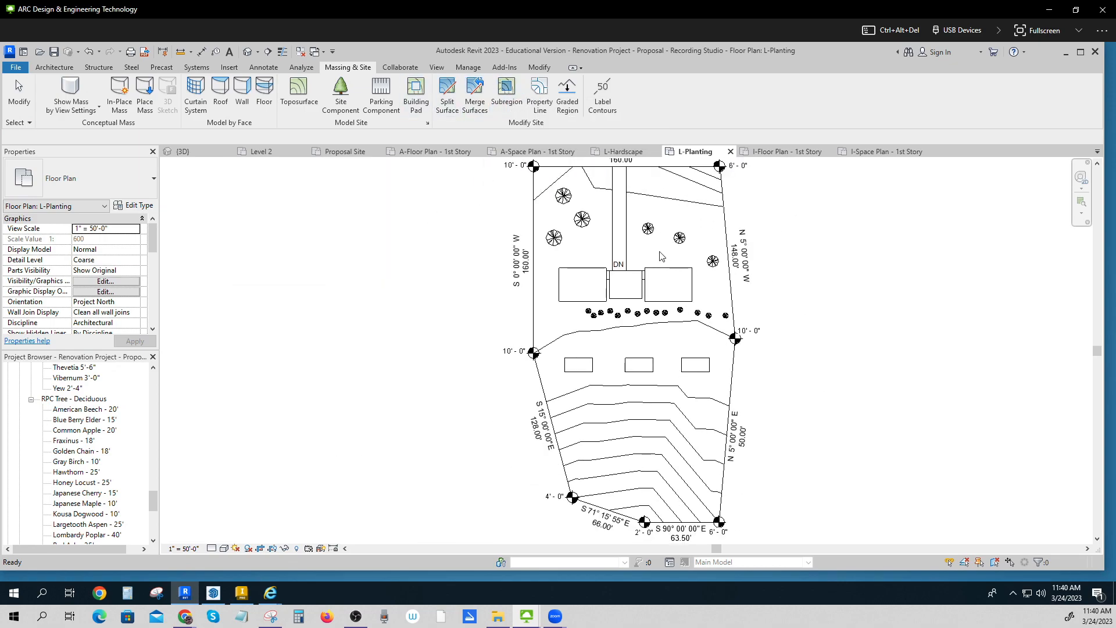
left_click(508, 92)
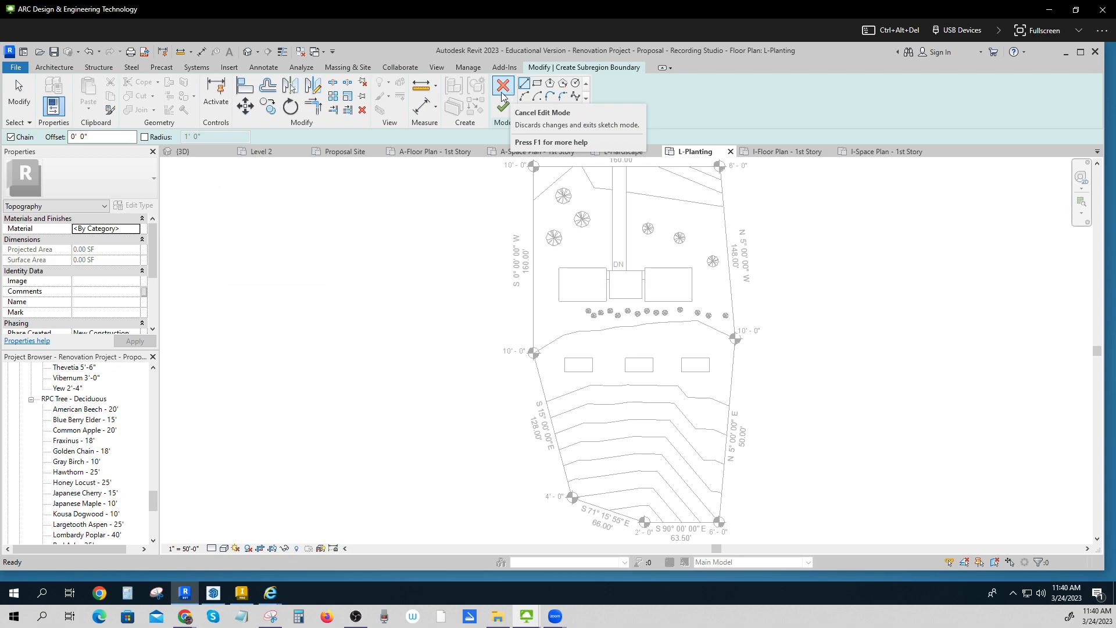
left_click(537, 84)
left_click(663, 206)
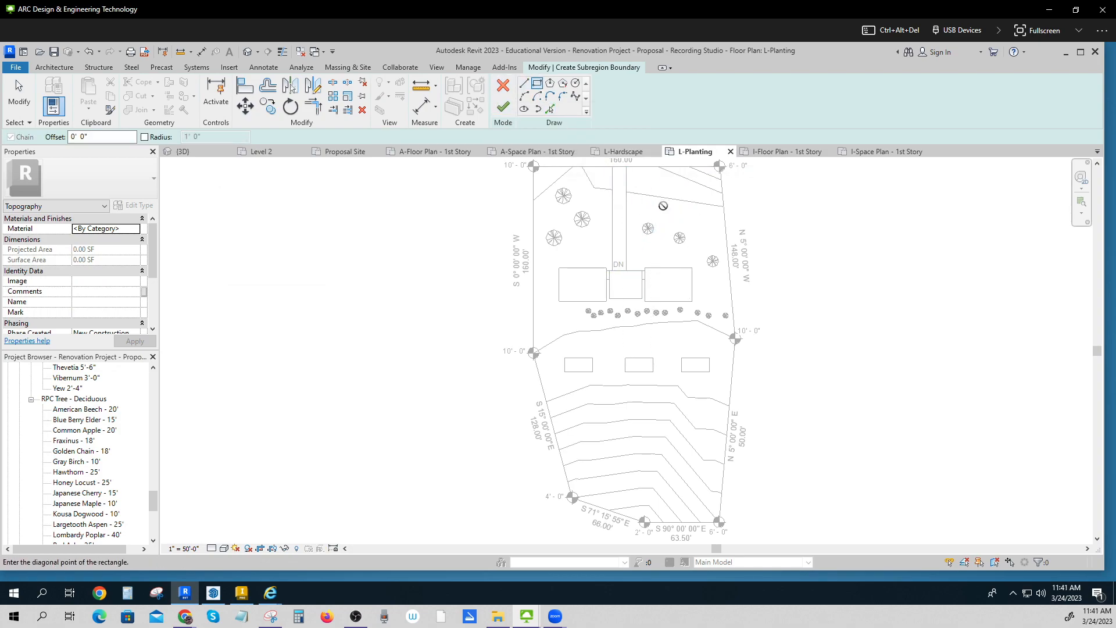
left_click(696, 227)
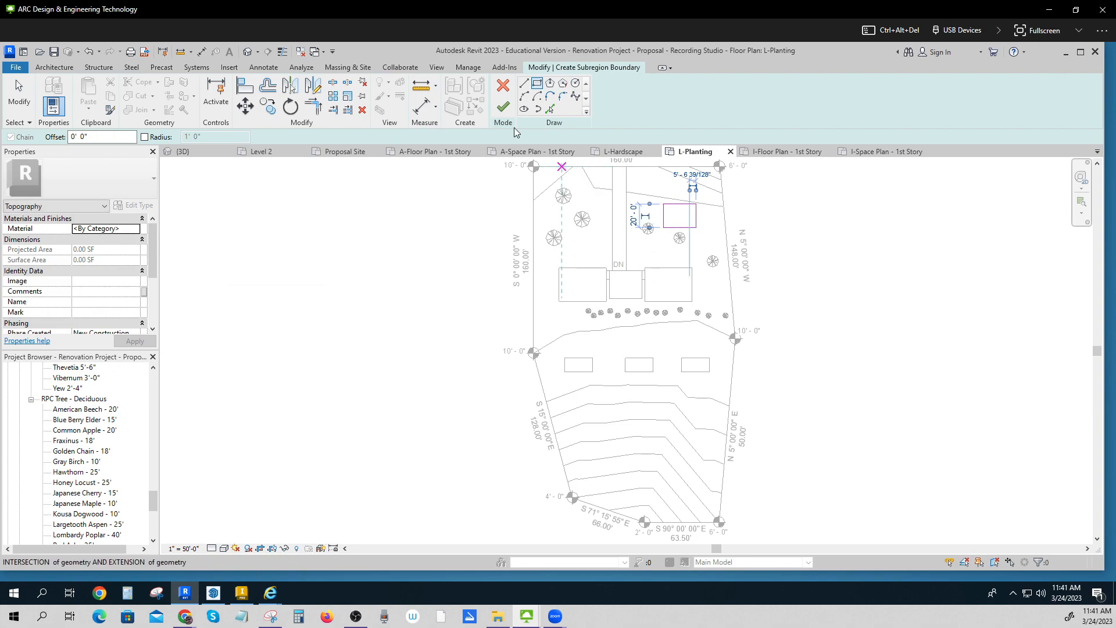
- Open the material choice for the subregion and search the project materials for "grass"
left_click(120, 230)
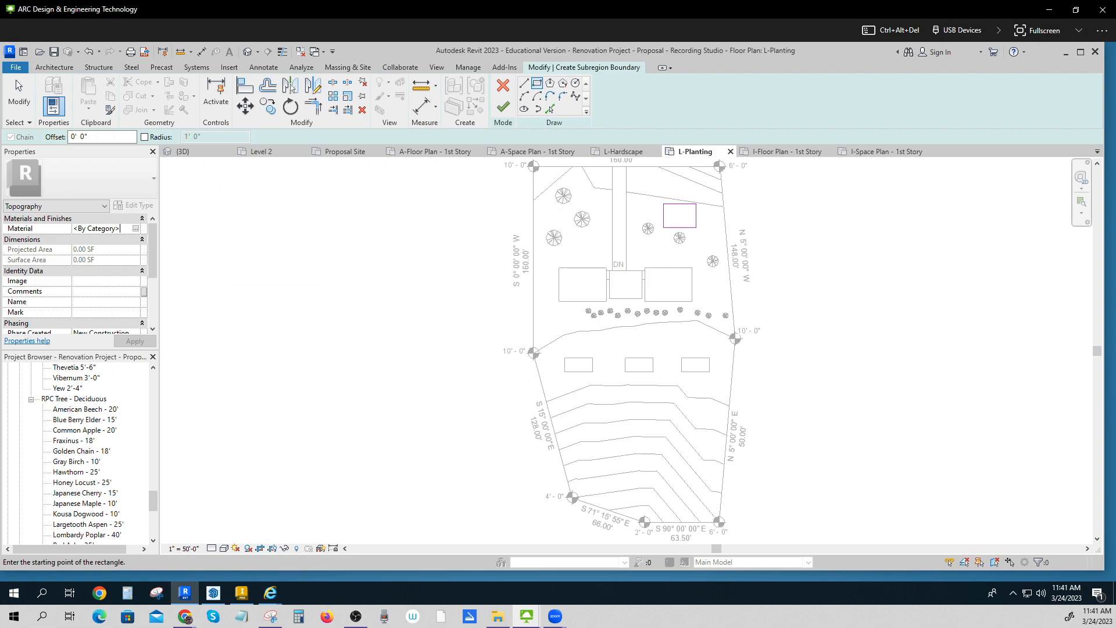
left_click(136, 230)
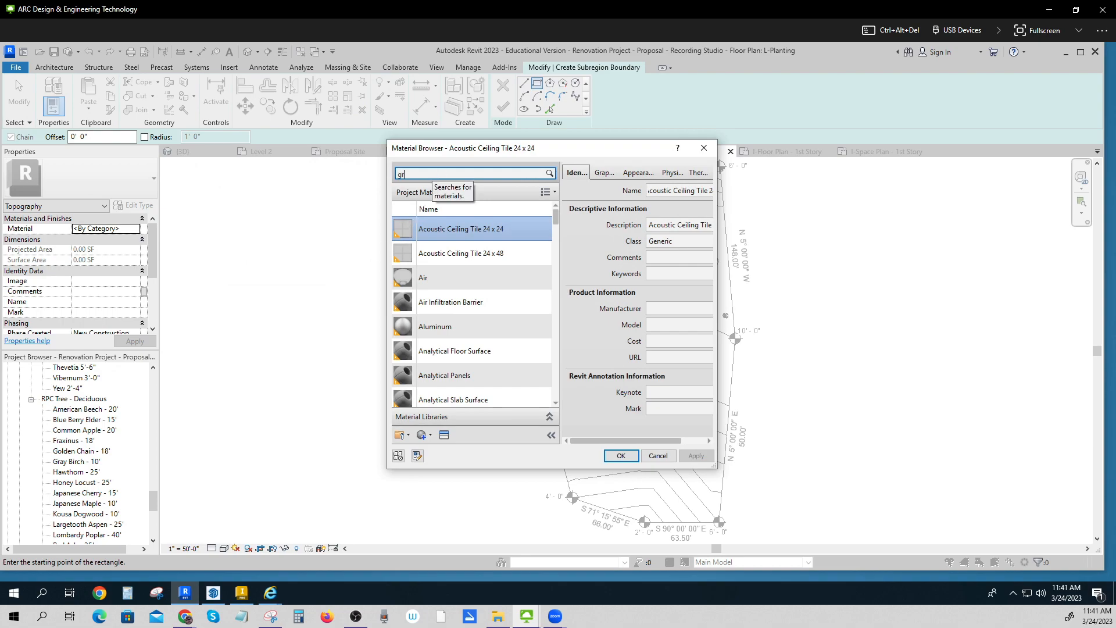
type("ss")
key("Return")
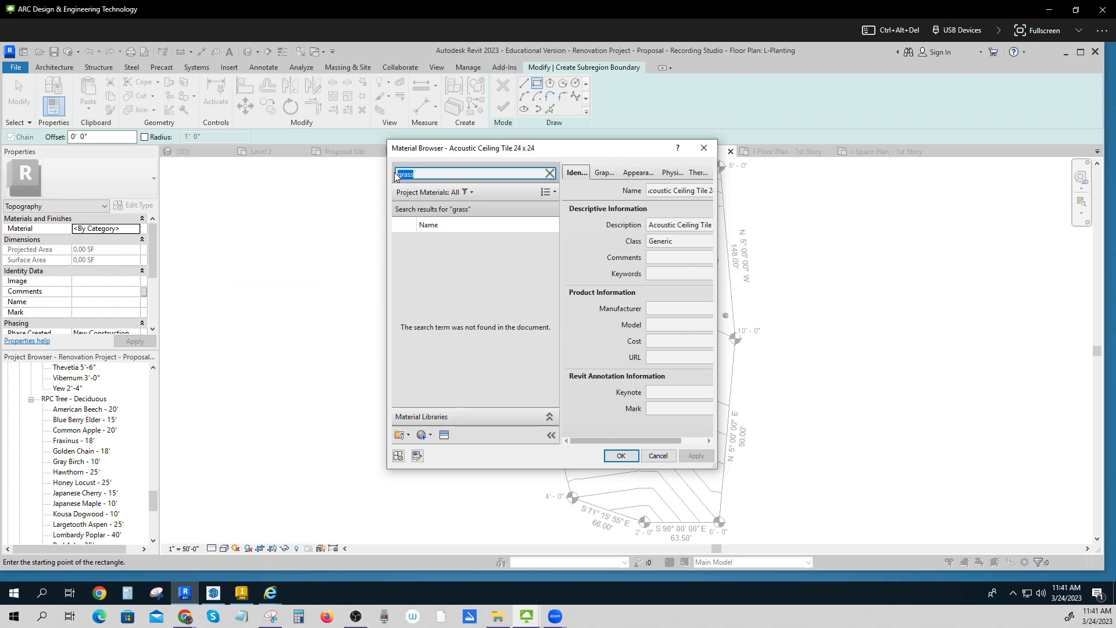
- Check the material class list, the existing-library option and the new-material options for a grass material source
left_click(409, 437)
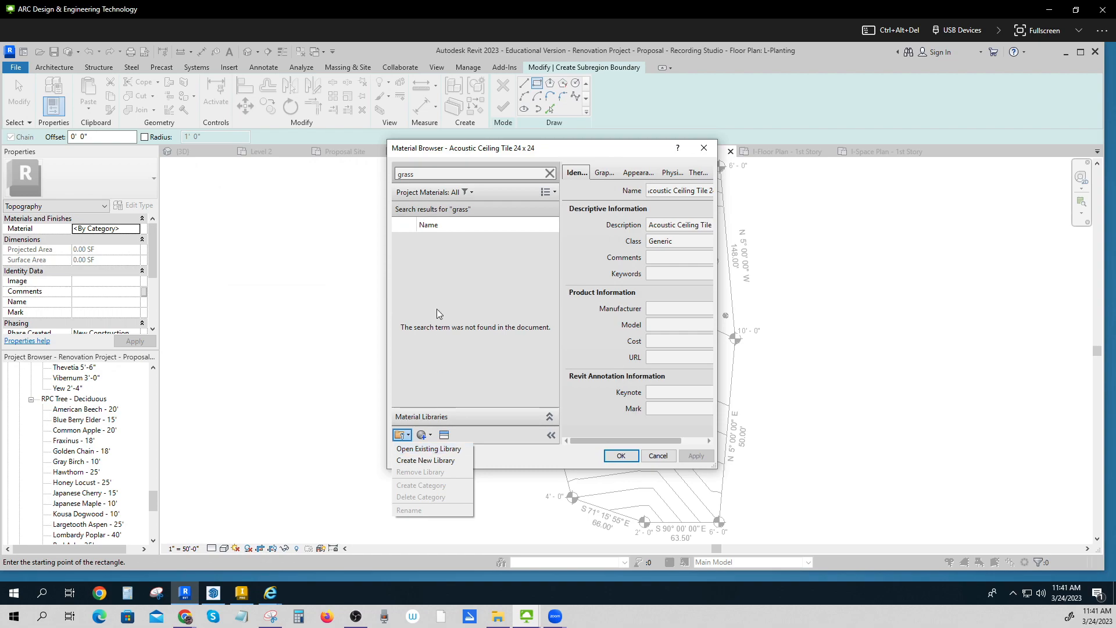
left_click(451, 191)
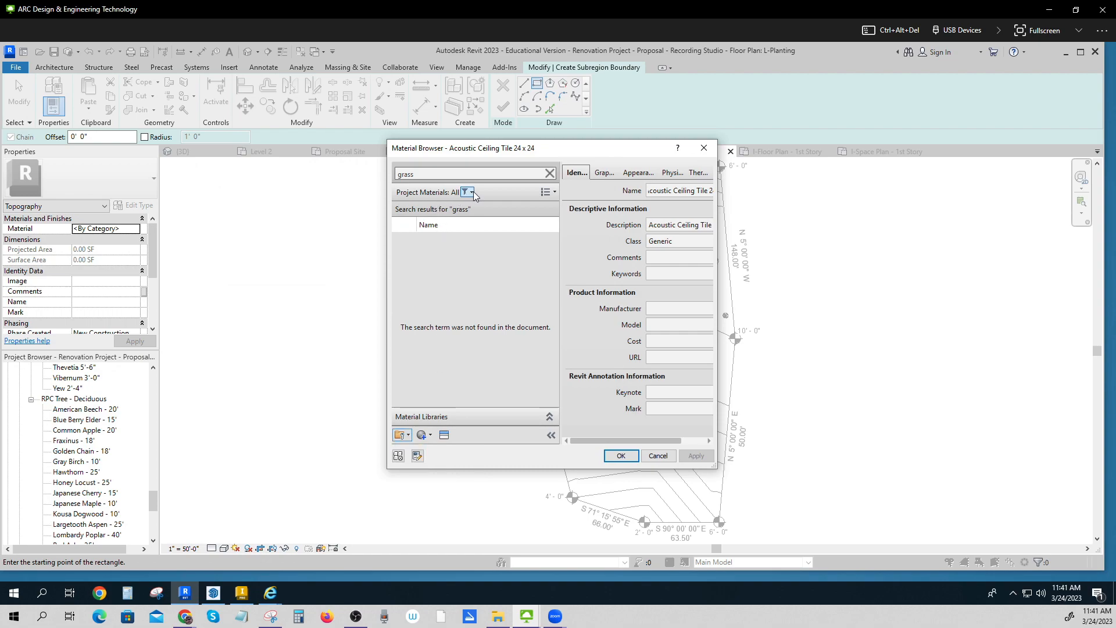
left_click(466, 194)
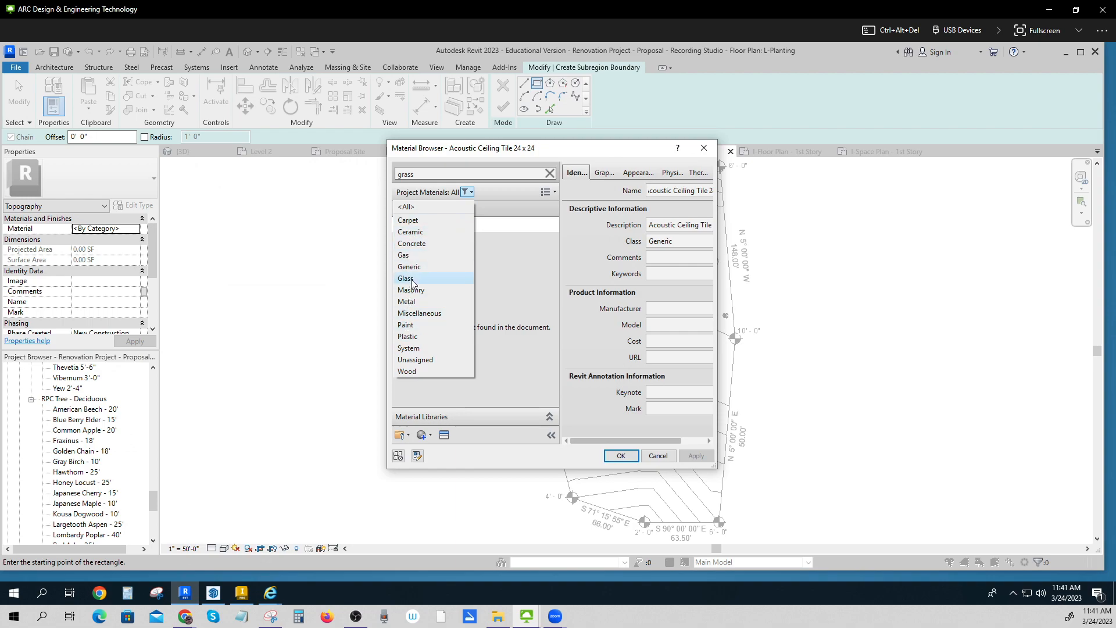
left_click(403, 438)
left_click(407, 436)
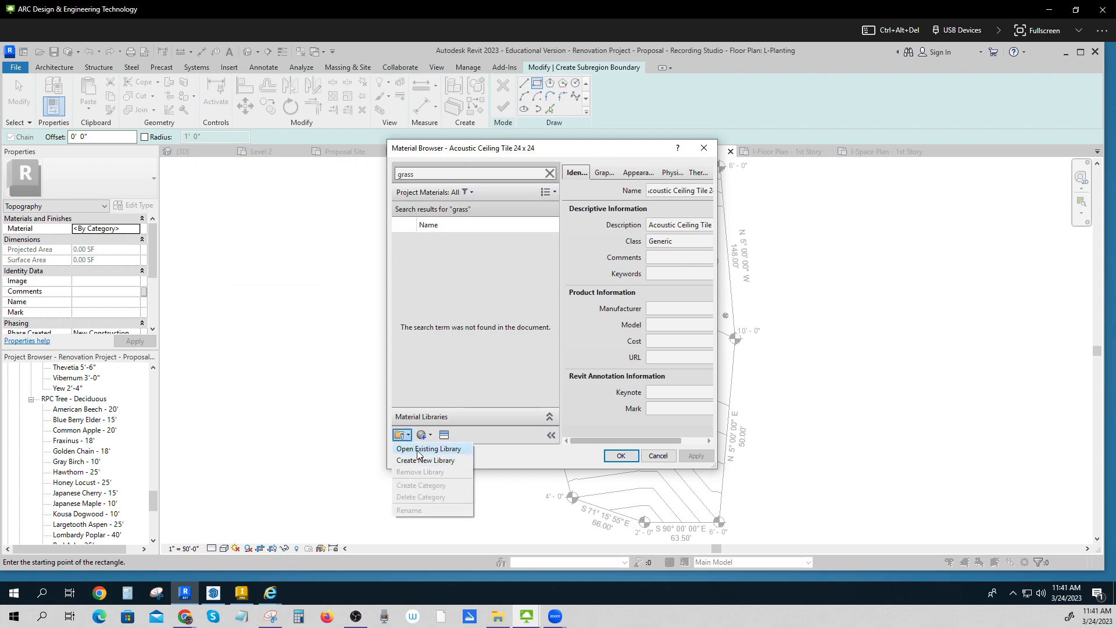
left_click(418, 450)
left_click(773, 176)
left_click(431, 436)
left_click(438, 255)
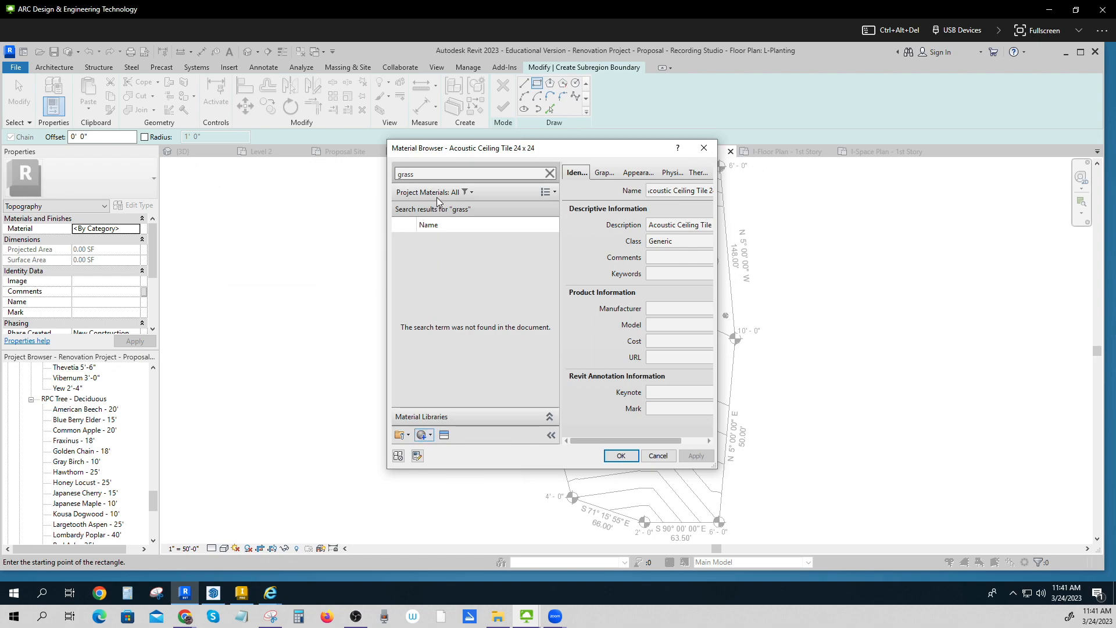
- Filter the "grass" material search by the Miscellaneous class and by the Concrete class
left_click(471, 173)
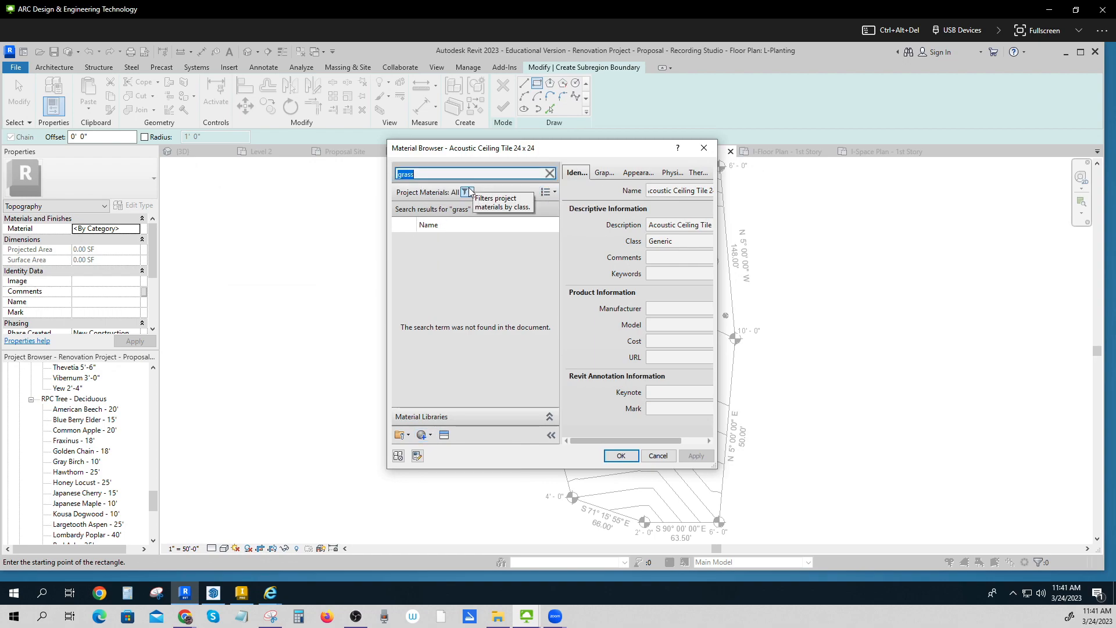
left_click(457, 193)
left_click(465, 193)
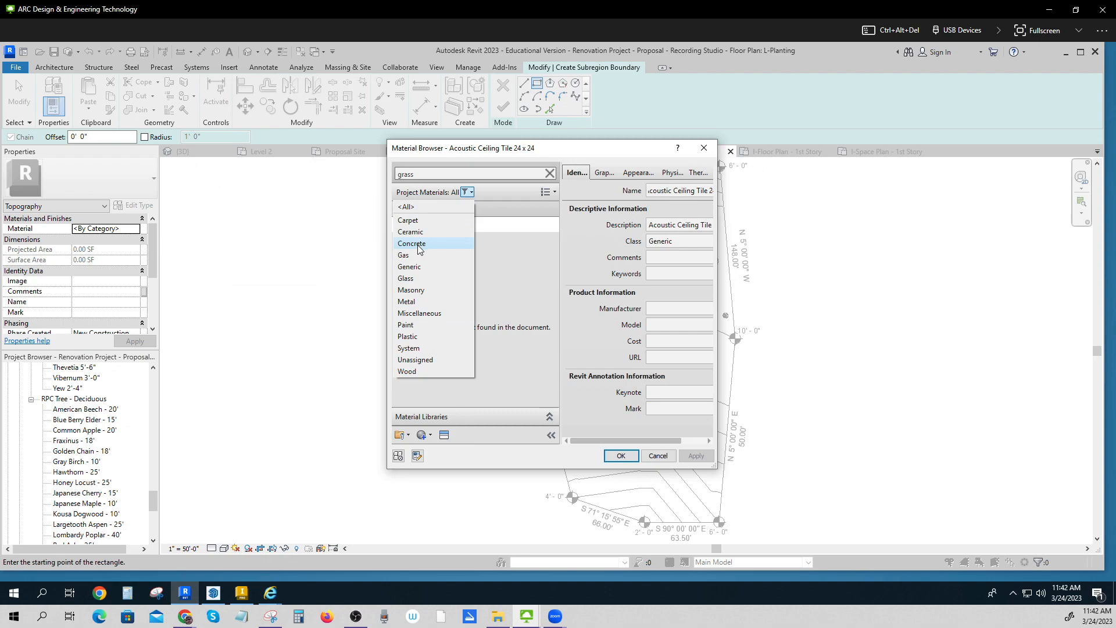
left_click(420, 313)
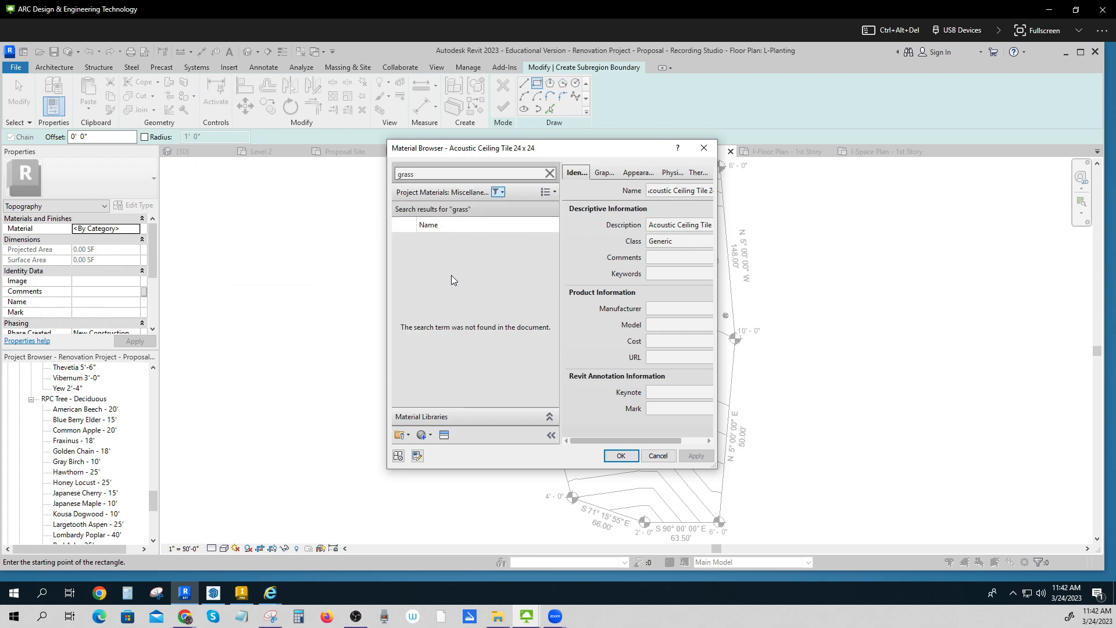
left_click(493, 195)
left_click(449, 312)
left_click(502, 196)
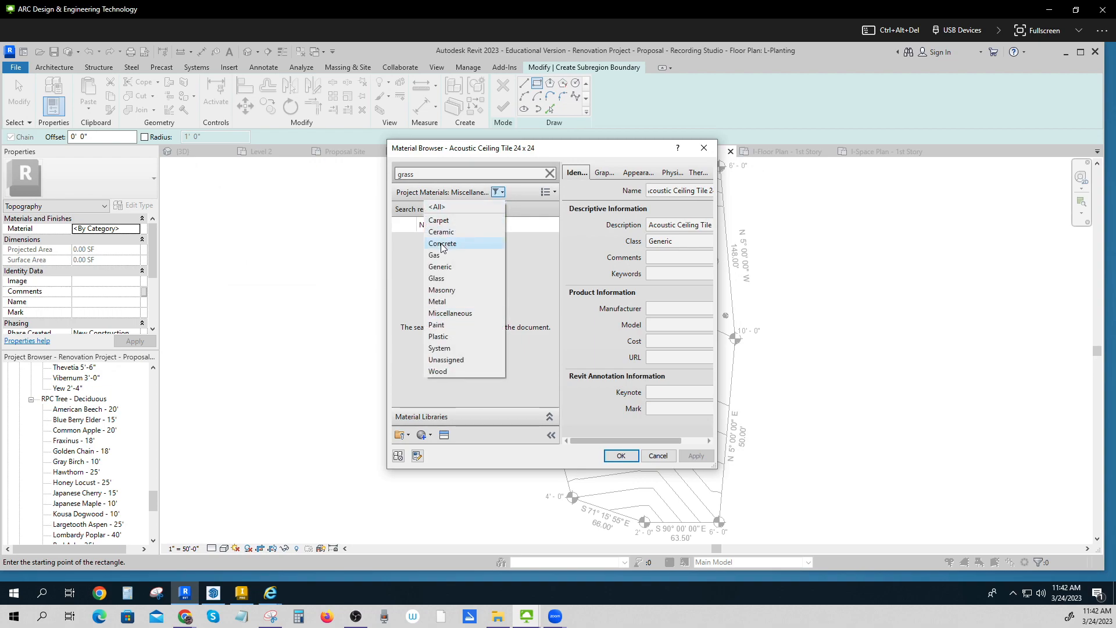
left_click(441, 244)
left_click(486, 193)
left_click(486, 192)
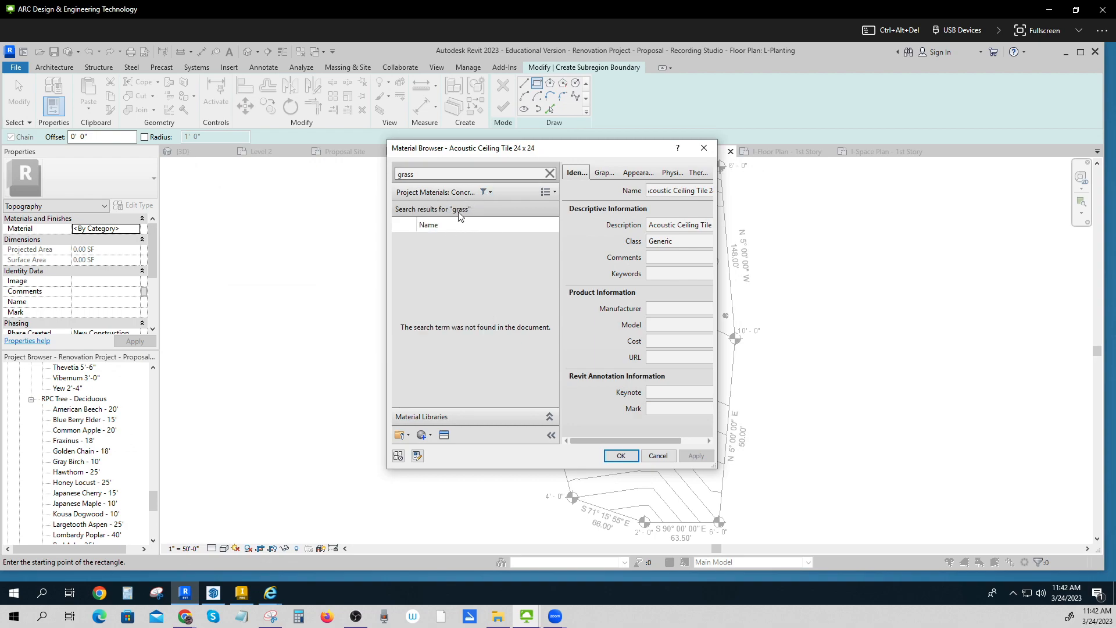
- Clear the material search, review the Miscellaneous and Wood classes, and leave the Material Browser without assigning a material
double_click(413, 173)
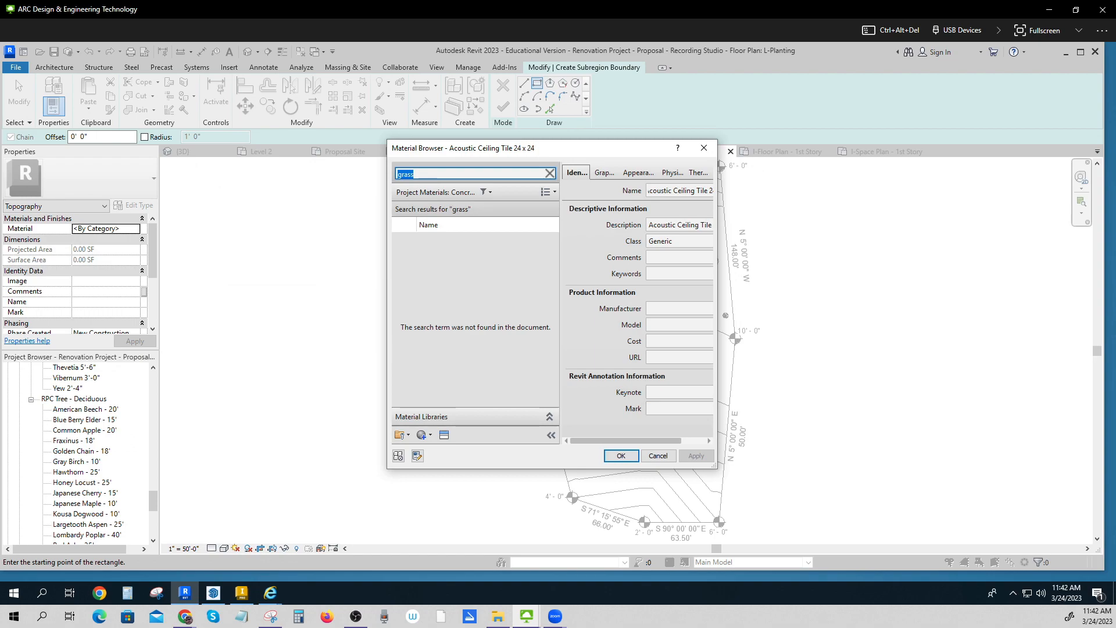
left_click(549, 174)
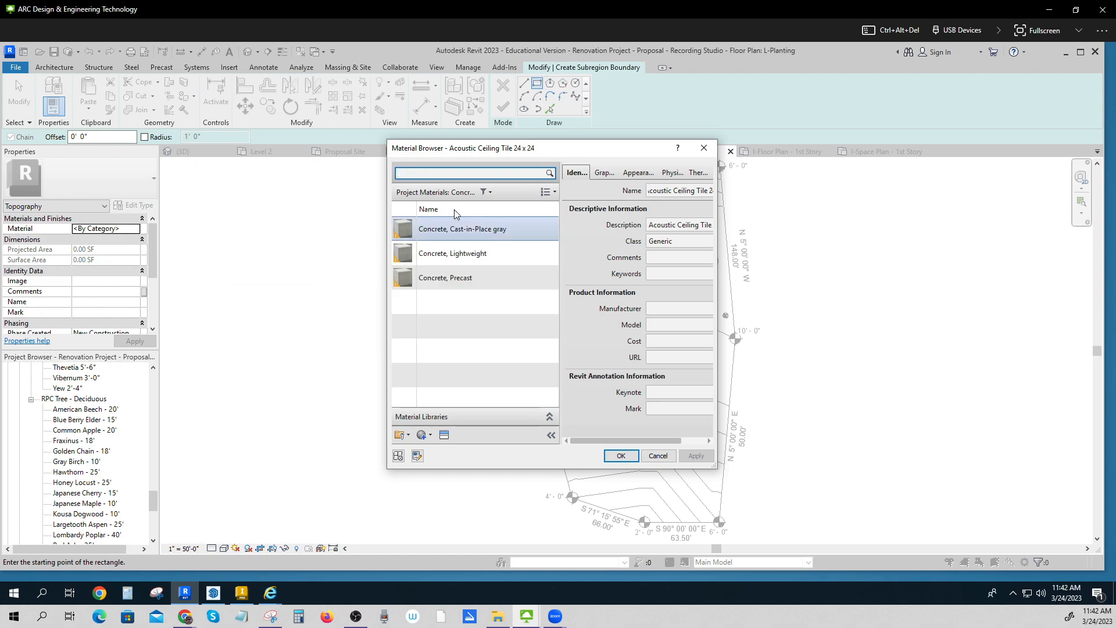
left_click(487, 193)
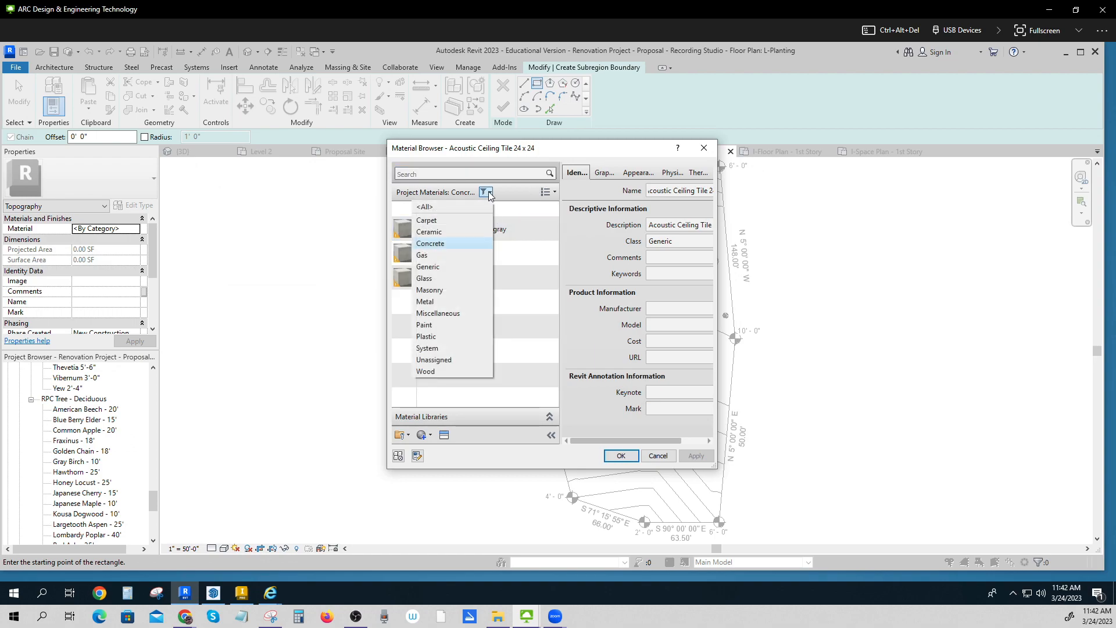
left_click(433, 314)
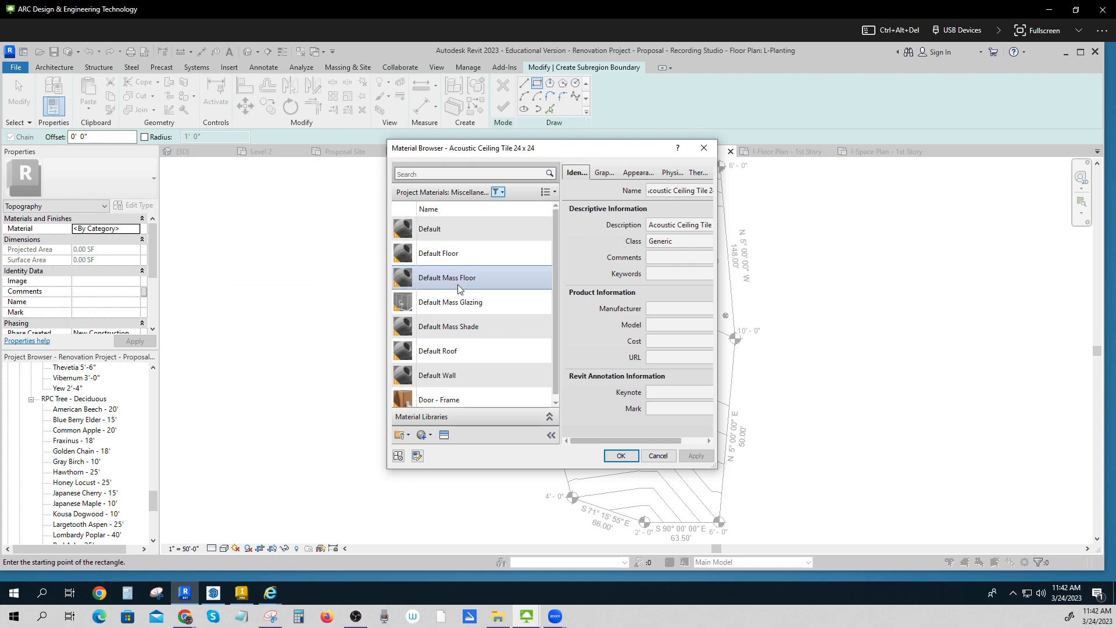
left_click(500, 192)
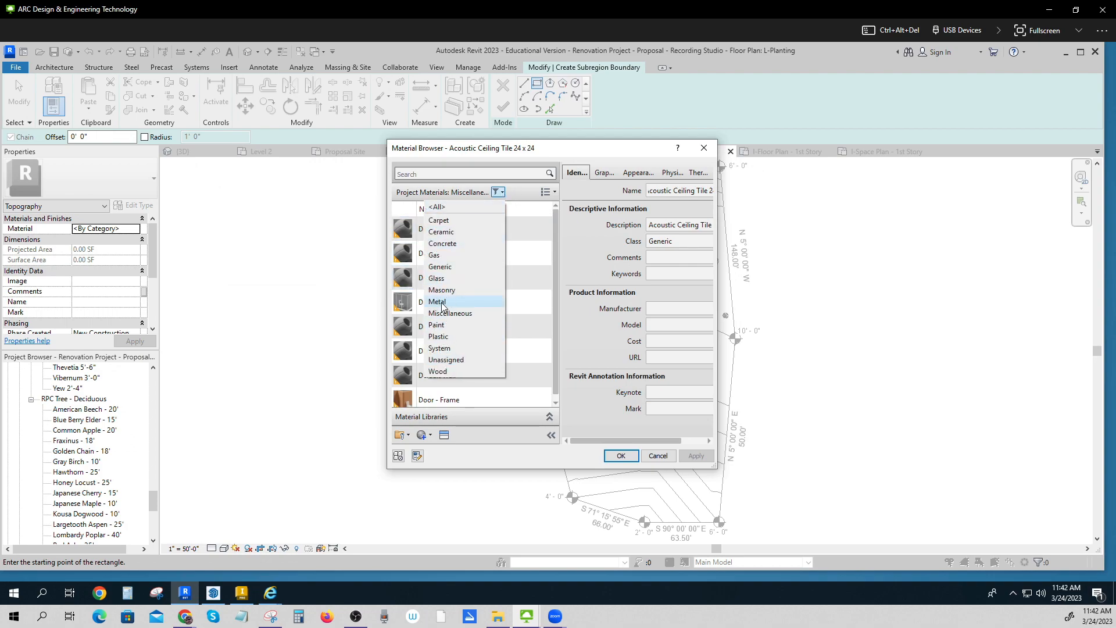
left_click(448, 371)
scroll(438, 293, "down", 1)
scroll(437, 294, "up", 1)
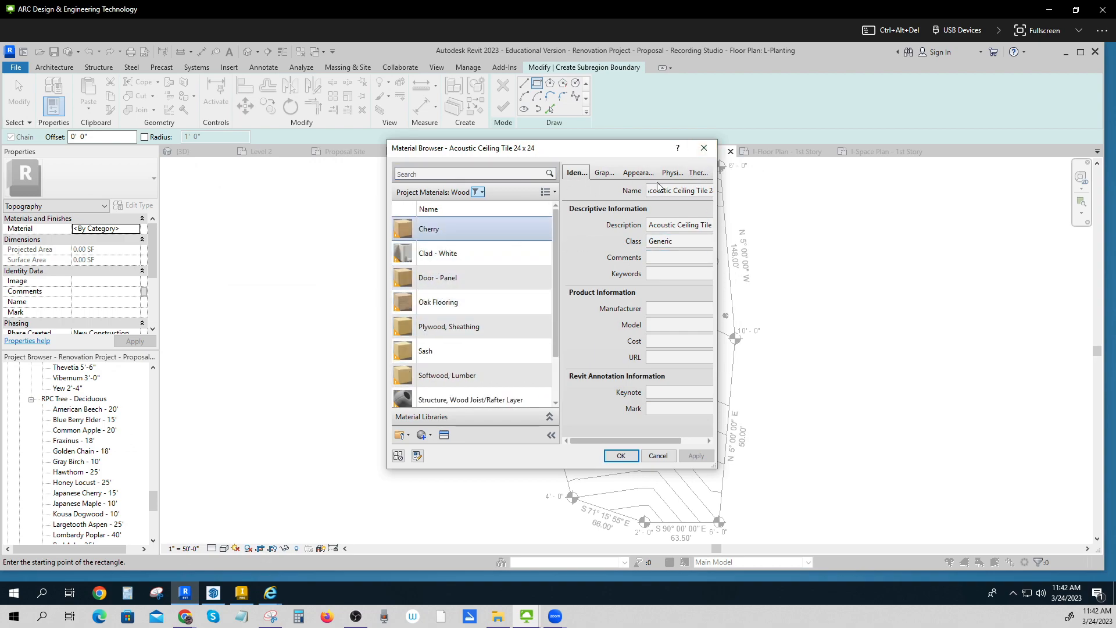
left_click(704, 149)
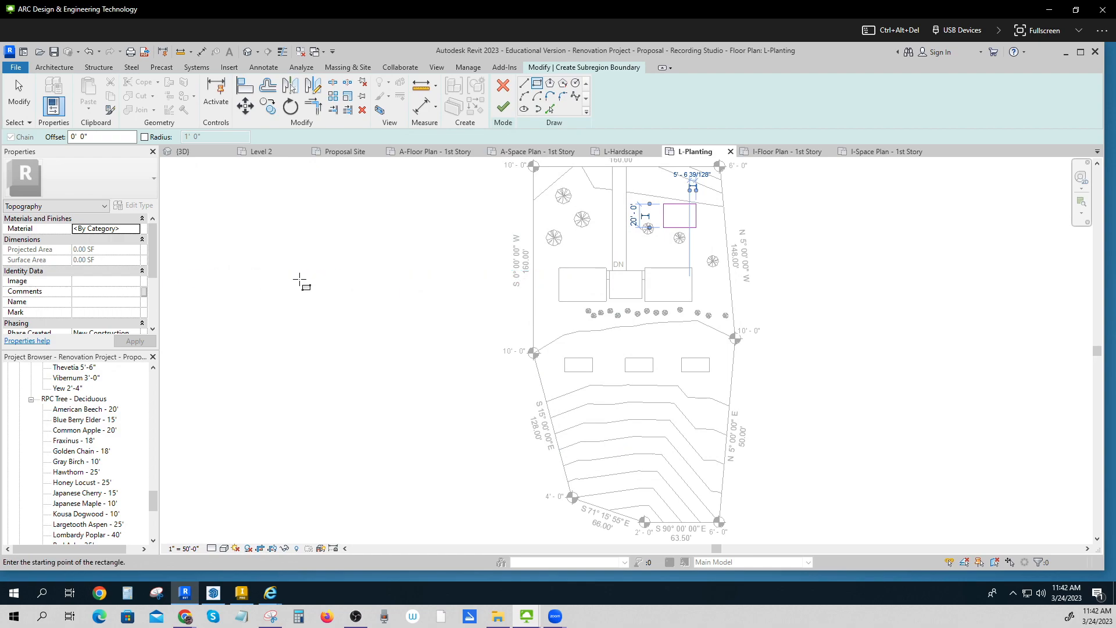
- Stop the rectangle sketch and discard the subregion boundary
mouse_move(157, 244)
left_mouse_down()
mouse_move(158, 295)
mouse_move(157, 244)
left_mouse_up()
key("Escape")
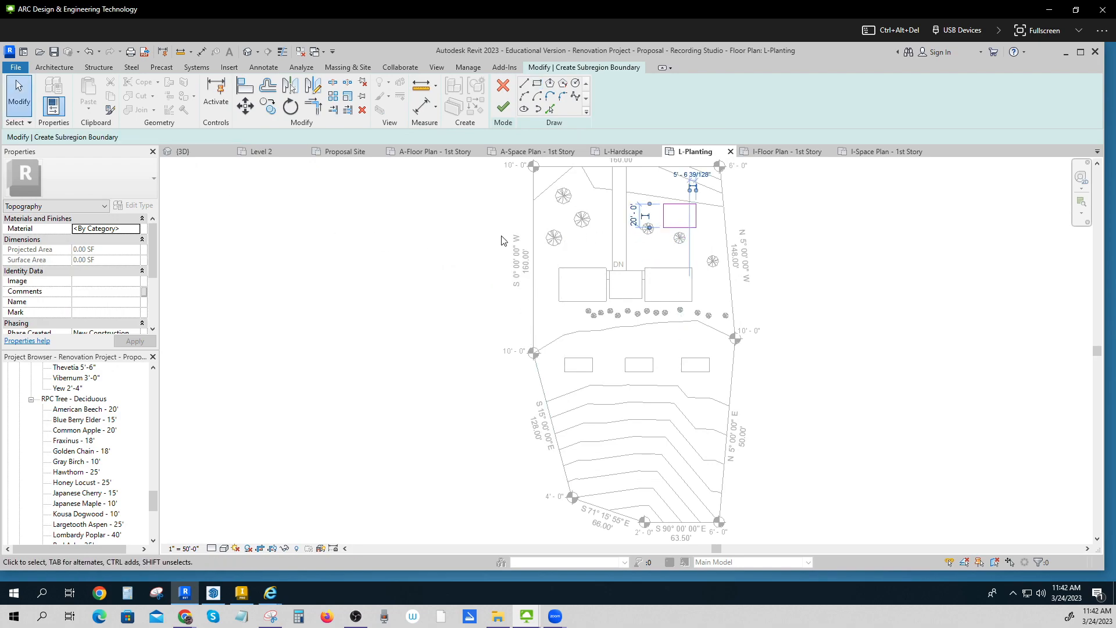
left_click(503, 85)
left_click(585, 324)
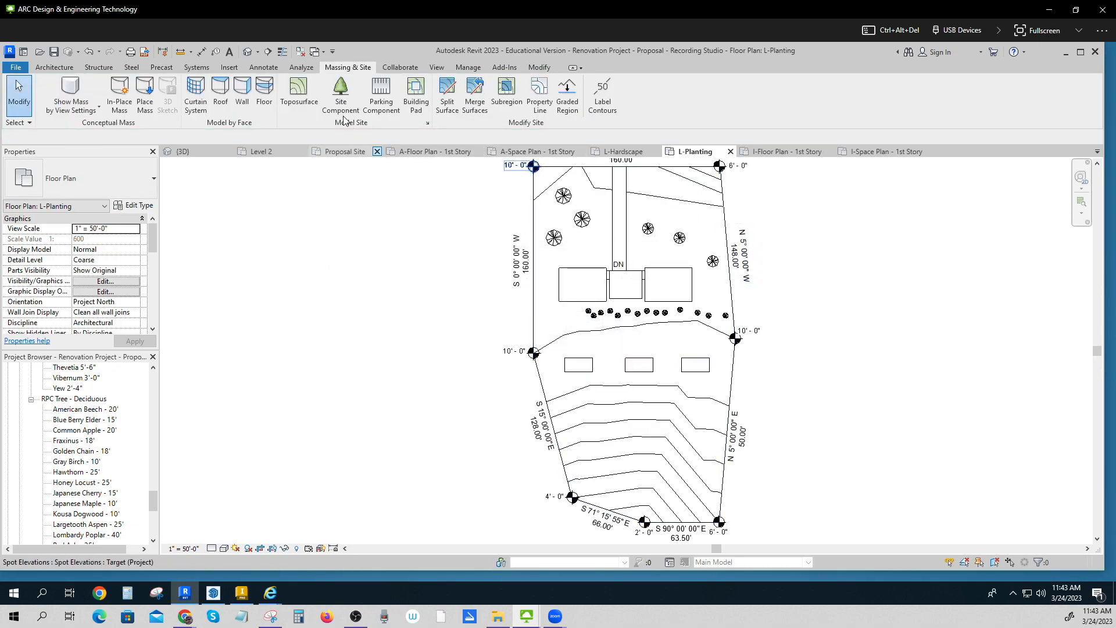
- Start a filled region and sketch a rectangle about 20' deep in the site's upper-right area, just above the trees
left_click(263, 67)
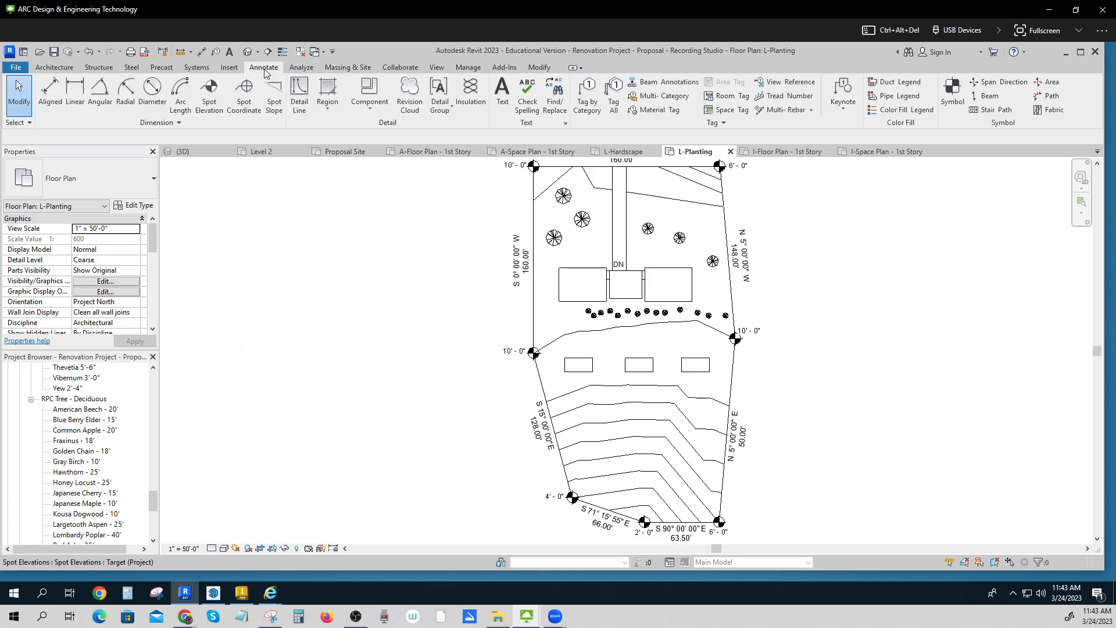
left_click(325, 89)
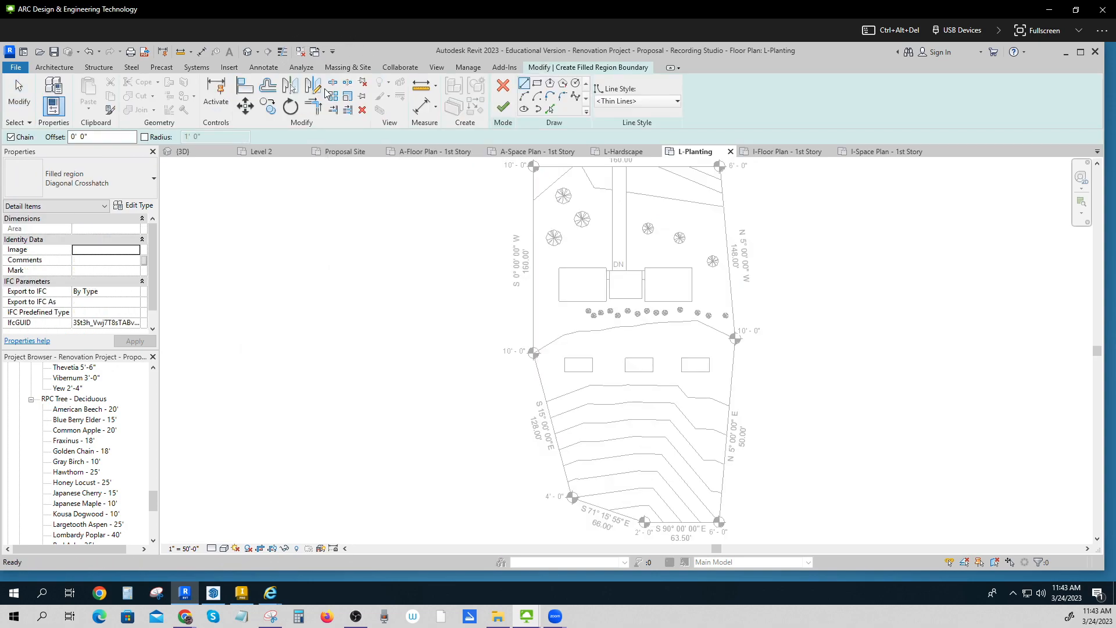
left_click(536, 83)
left_click(665, 211)
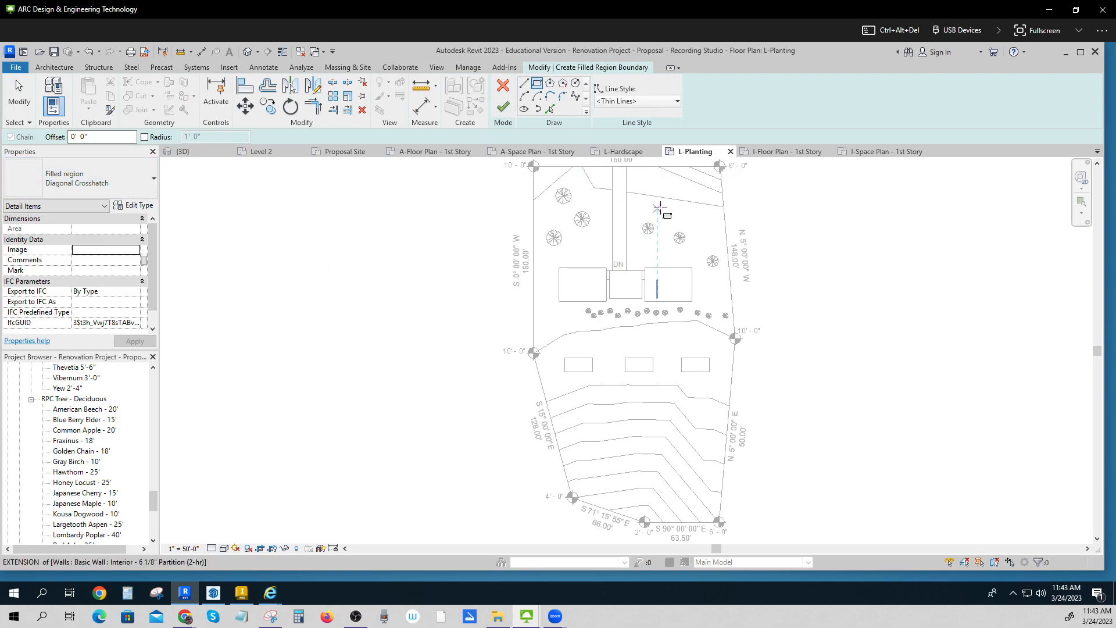
left_click(708, 228)
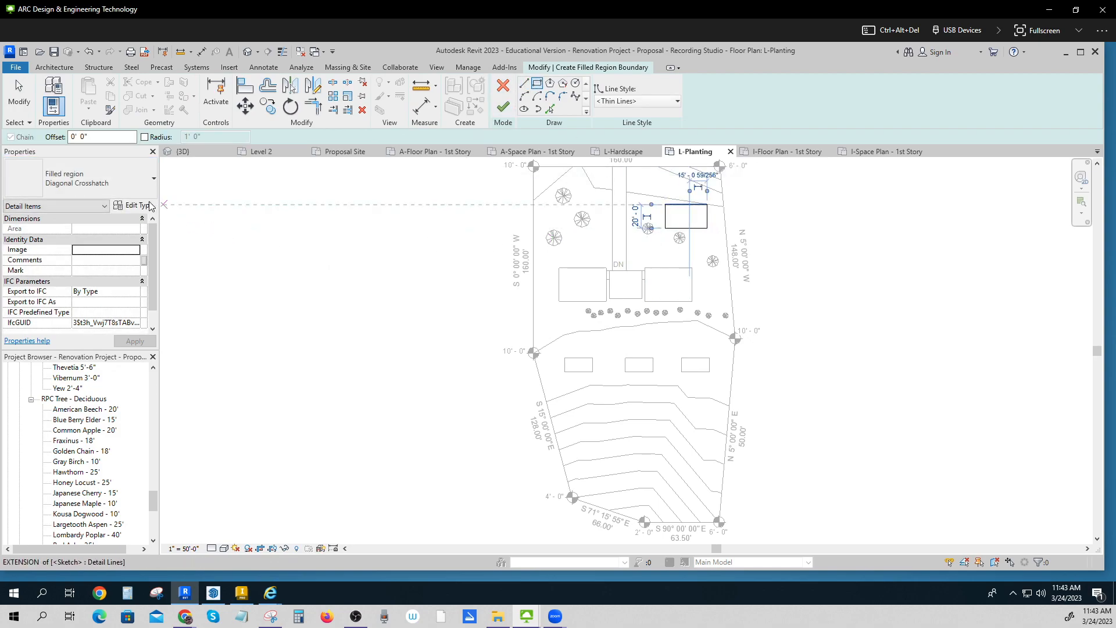
- Review the filled region types and duplicate Diagonal Crosshatch as a new type named ASDFASF
left_click(81, 178)
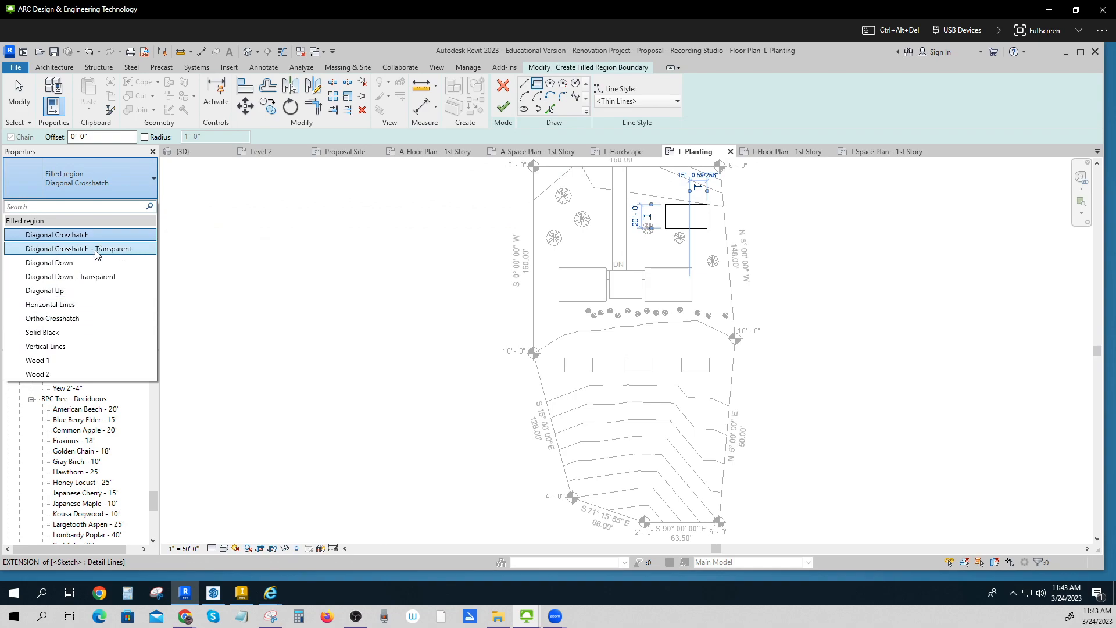
left_click(152, 180)
left_click(139, 206)
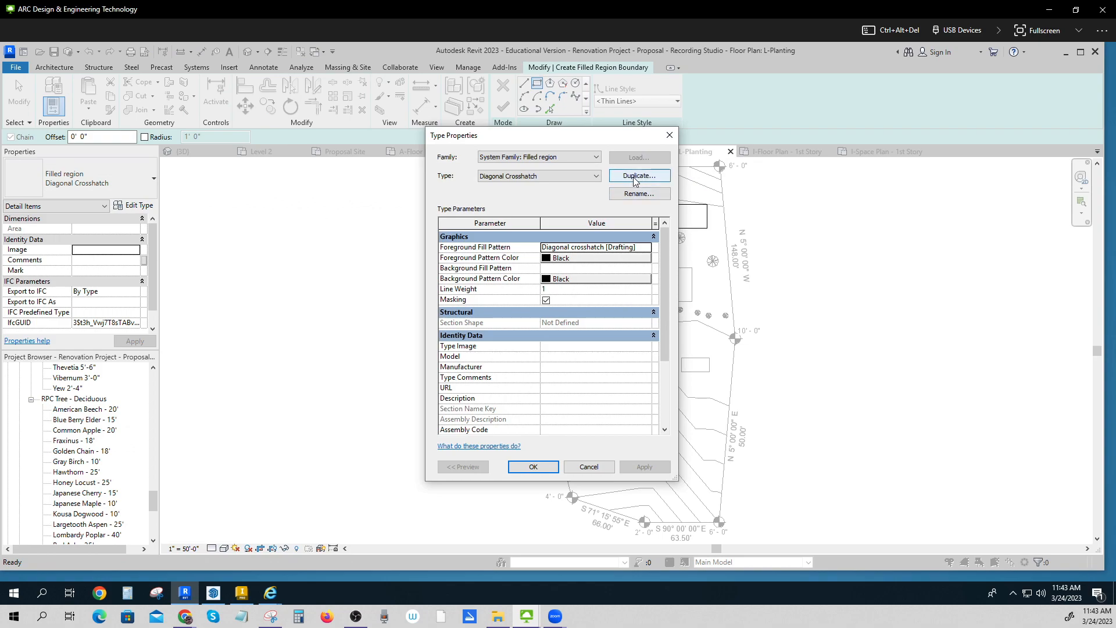
left_click(635, 177)
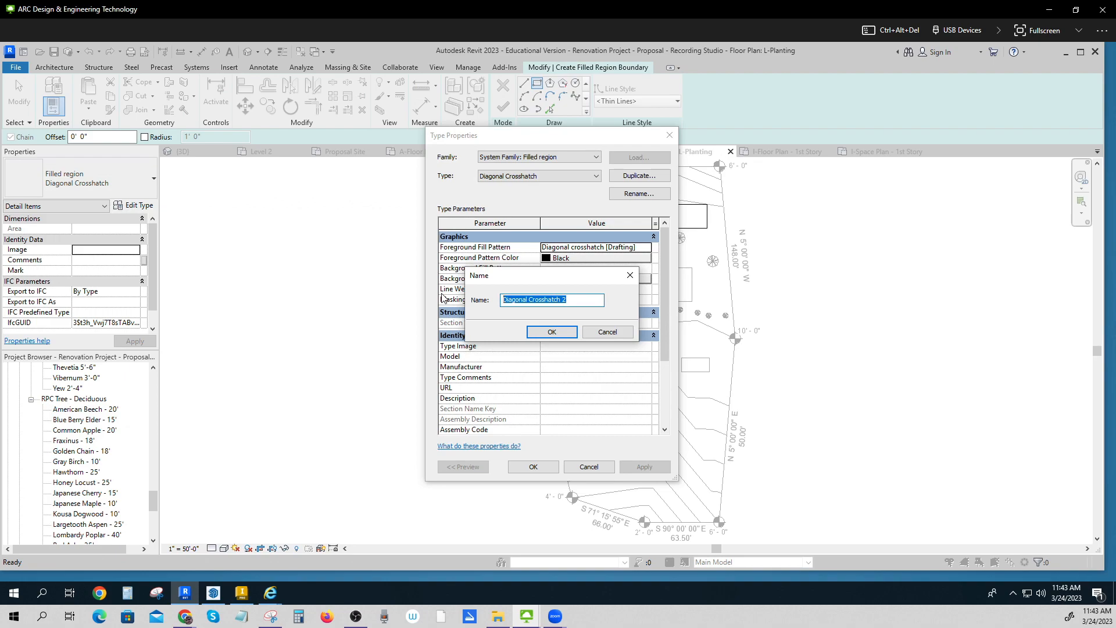
type("ASDFASF")
left_click(552, 331)
- Browse the drafting fill patterns, keep Diagonal crosshatch as the ASDFASF type's foreground pattern, and finish the filled region
left_click(643, 250)
scroll(593, 316, "down", 2)
scroll(593, 317, "down", 10)
scroll(593, 317, "up", 12)
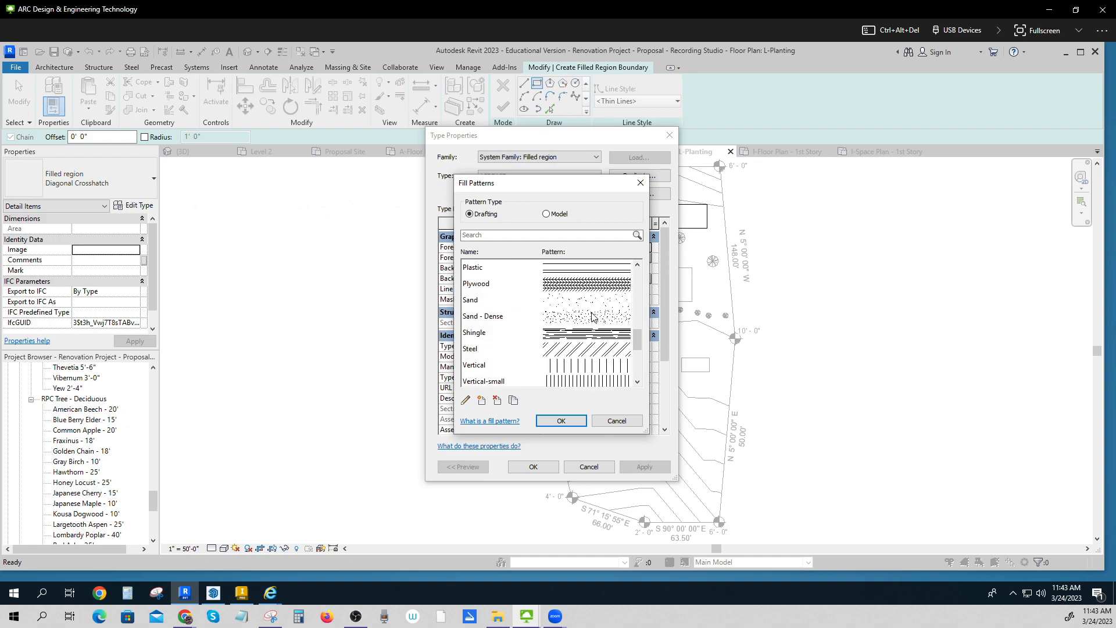
scroll(593, 317, "up", 2)
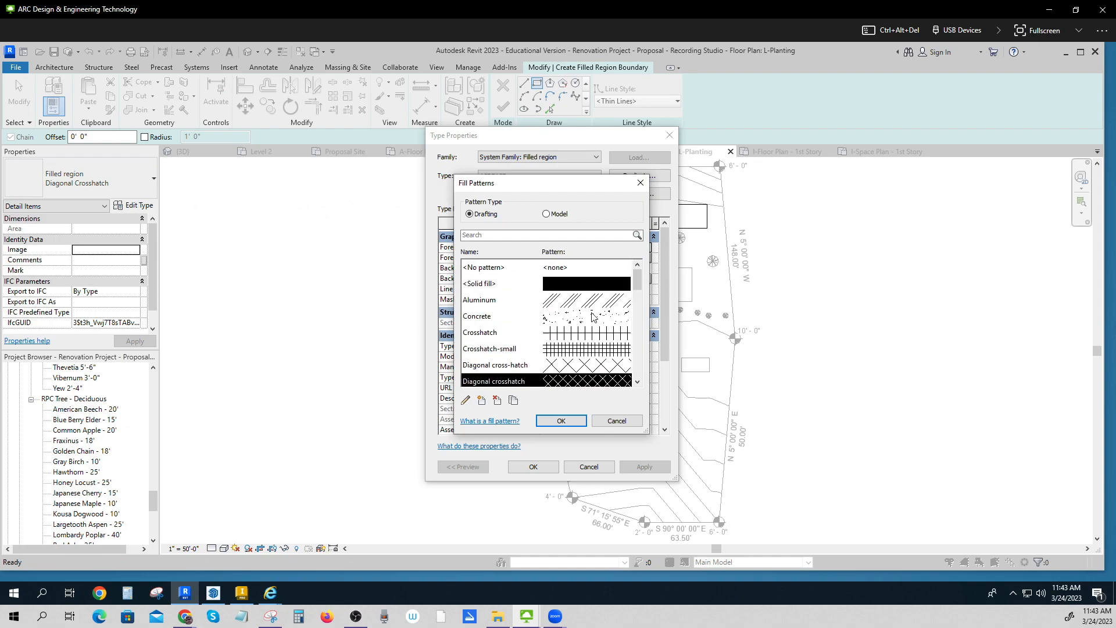
scroll(574, 290, "down", 2)
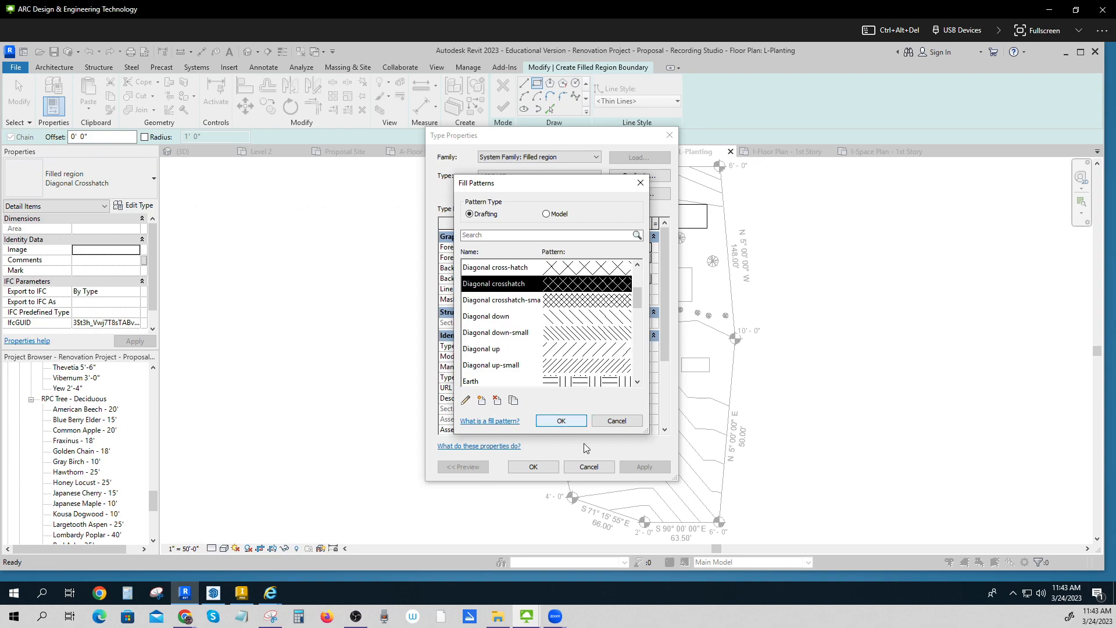
left_click(561, 421)
left_click(533, 466)
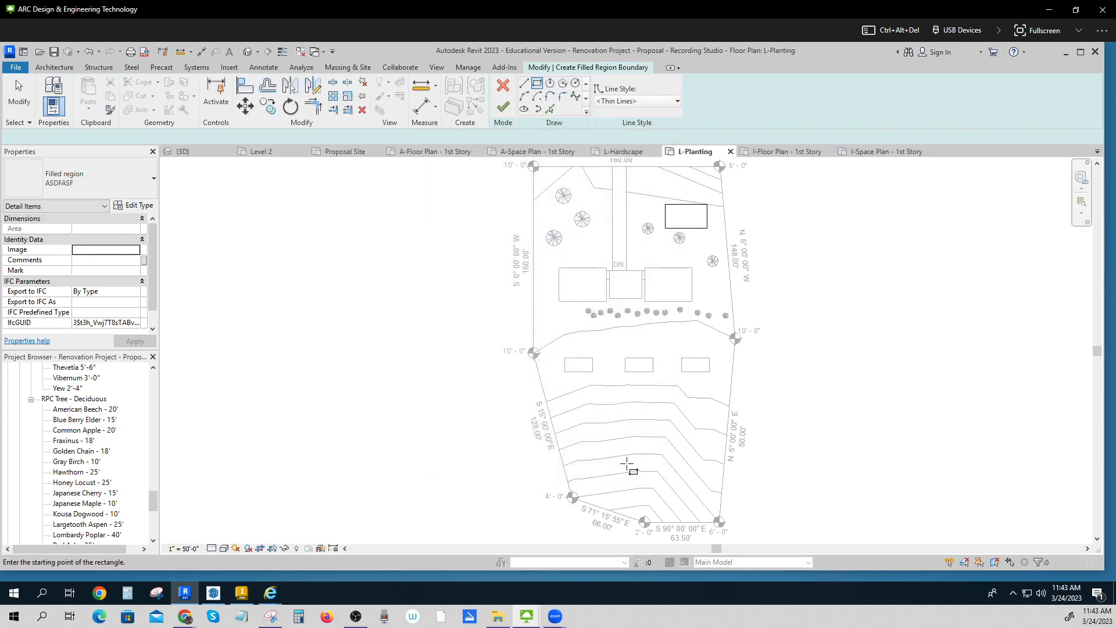
left_click(503, 107)
left_click(865, 305)
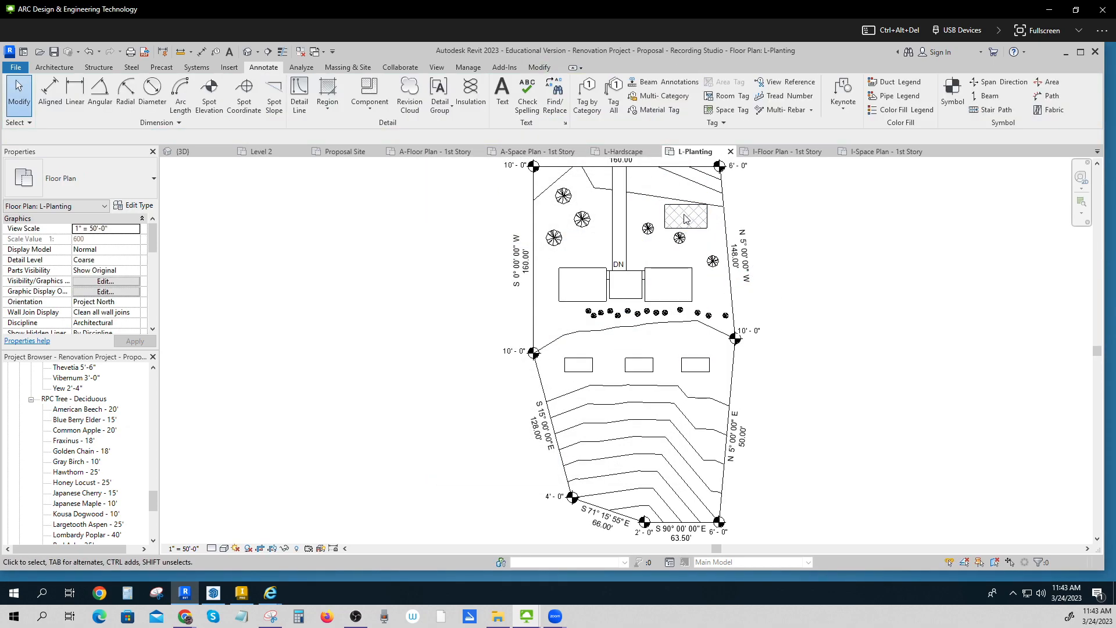